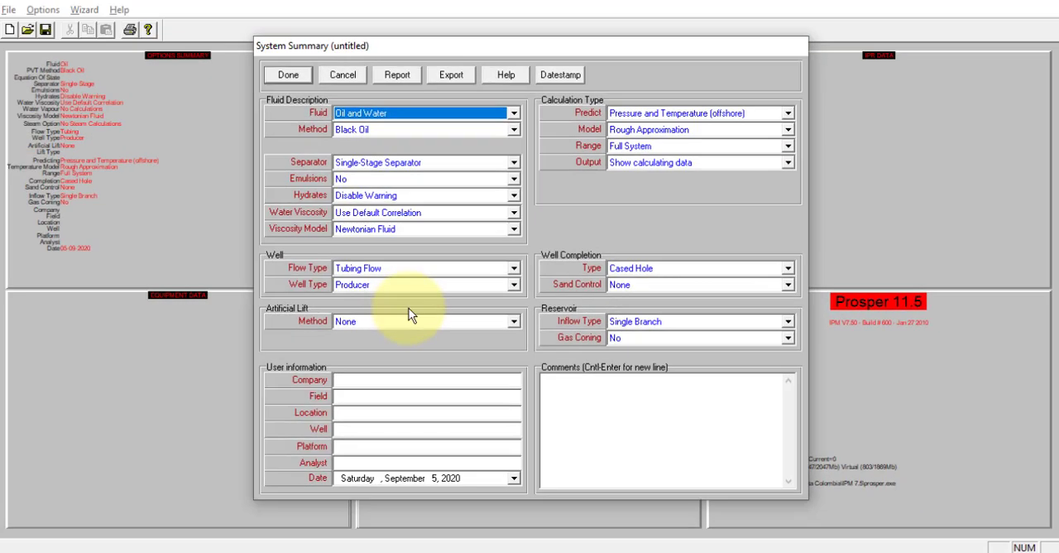
Step: Accept the system summary options and open the black oil PVT input data
click(286, 75)
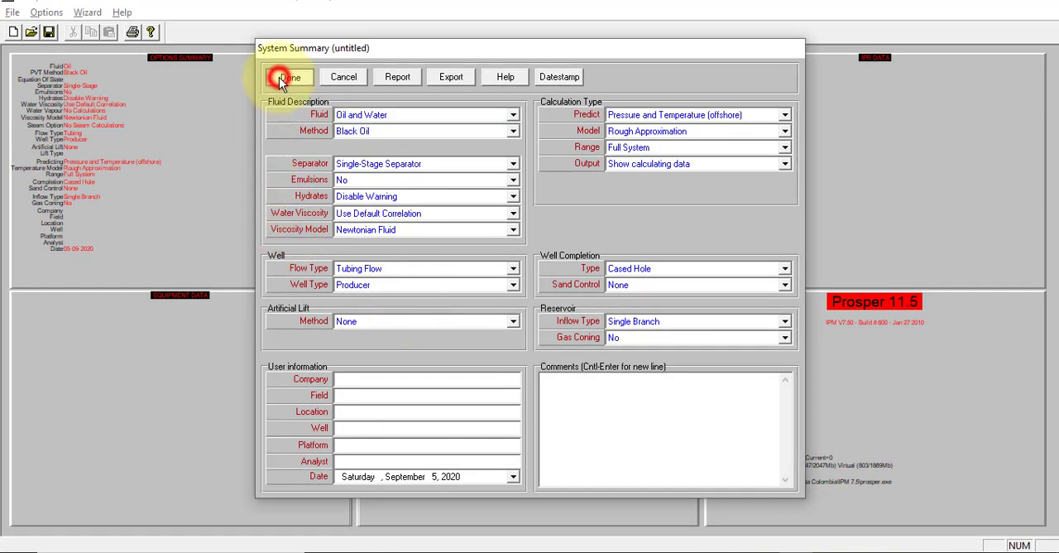
click(485, 151)
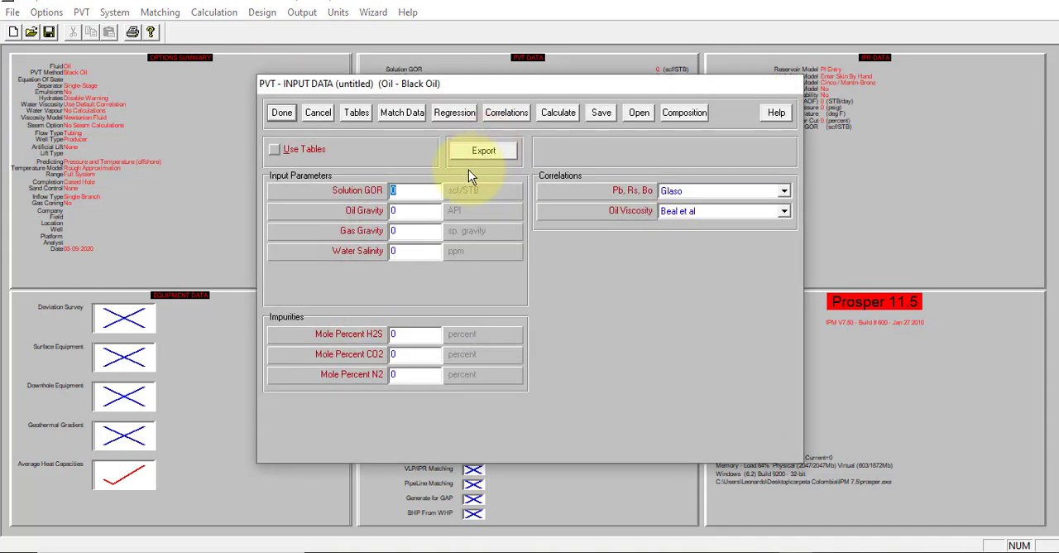
Step: Enter and accept the PVT data: solution GOR 400 scf/STB, oil gravity 30 API, gas gravity 0.75 and water salinity 80000 ppm
key(alt+Tab)
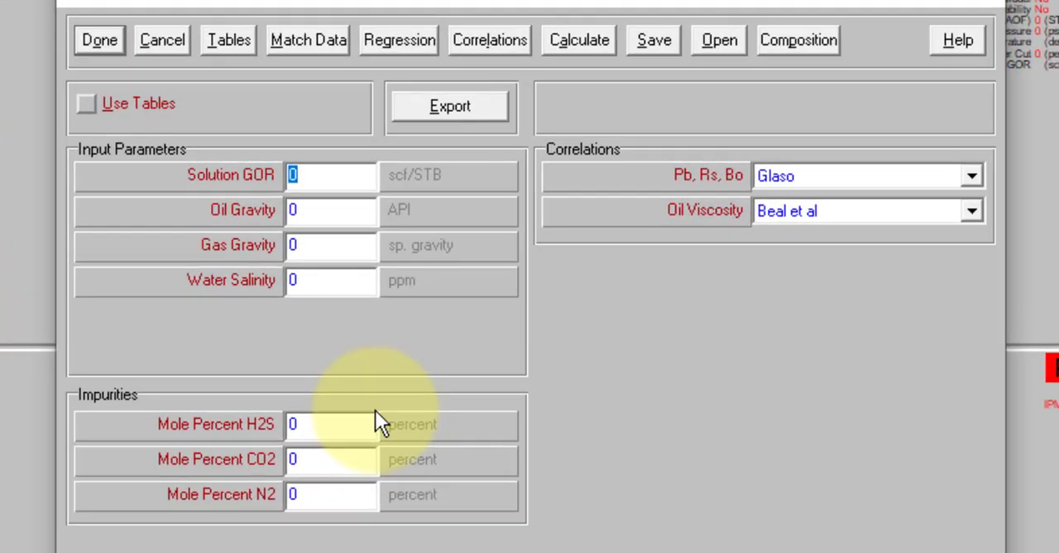
text(400)
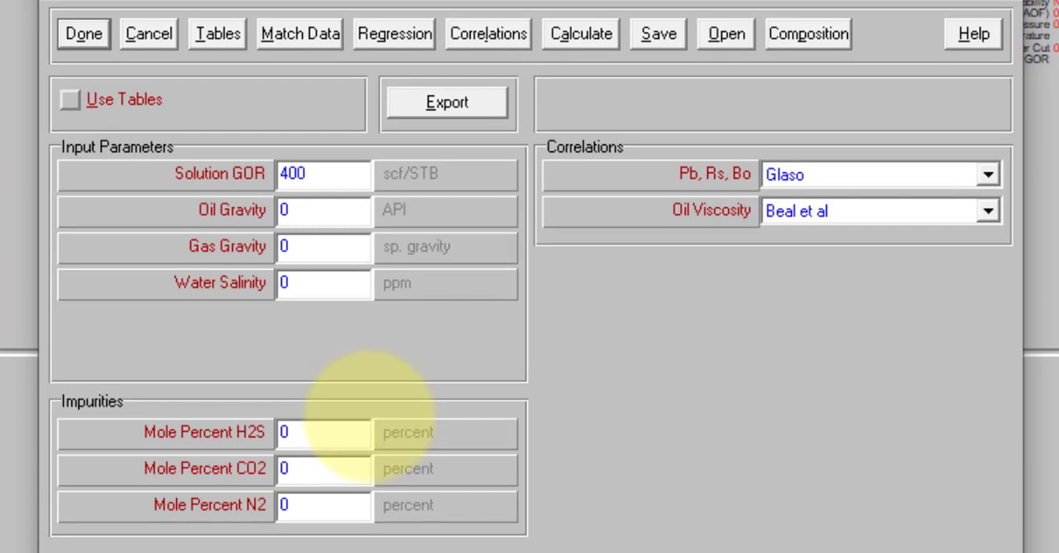
click(304, 210)
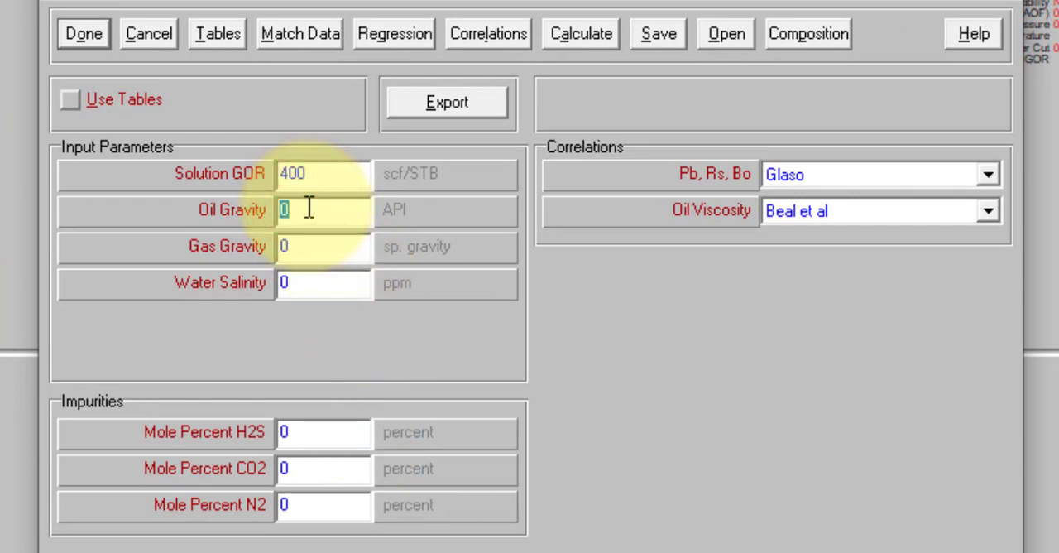
text(3)
click(307, 246)
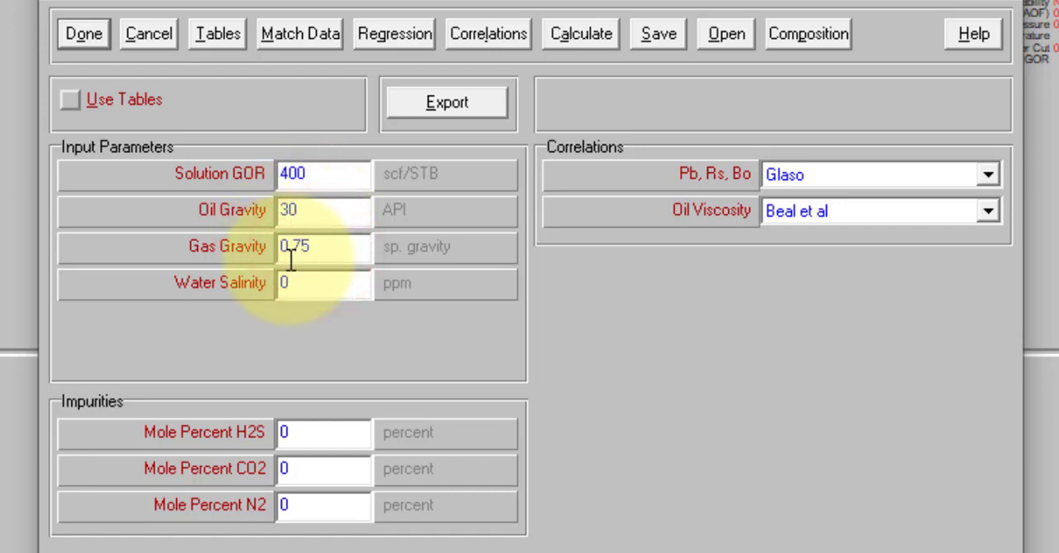
click(299, 282)
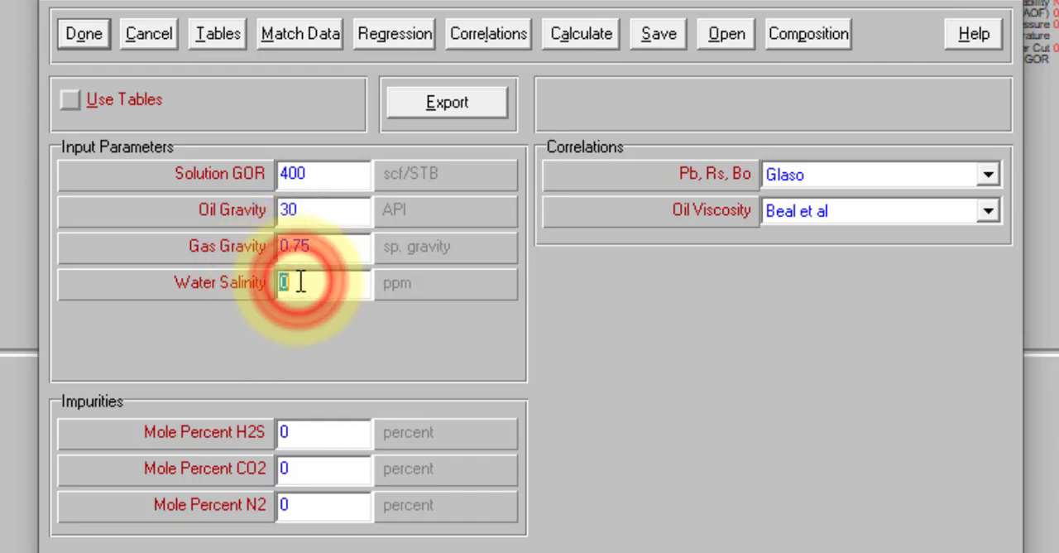
text(80000)
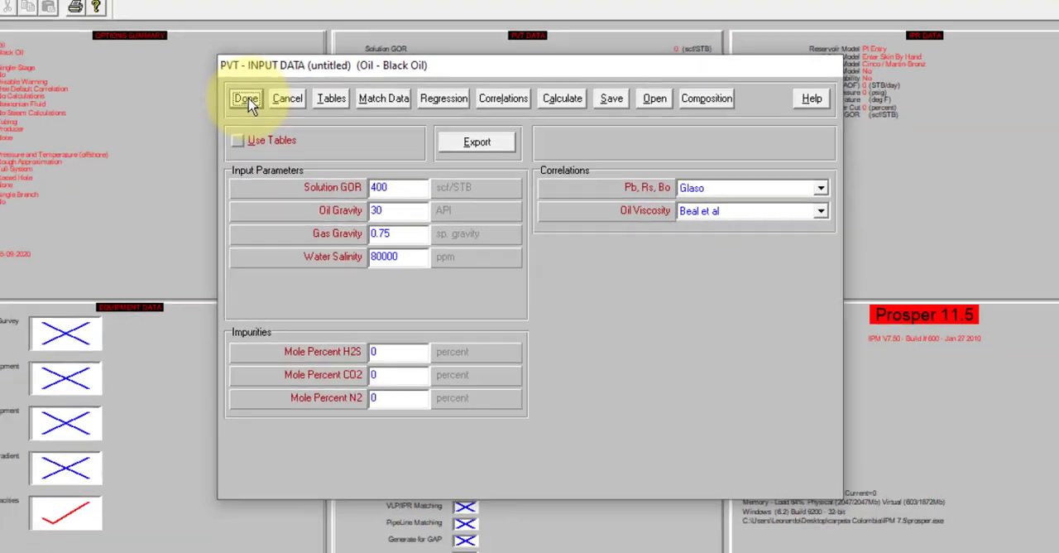
click(83, 33)
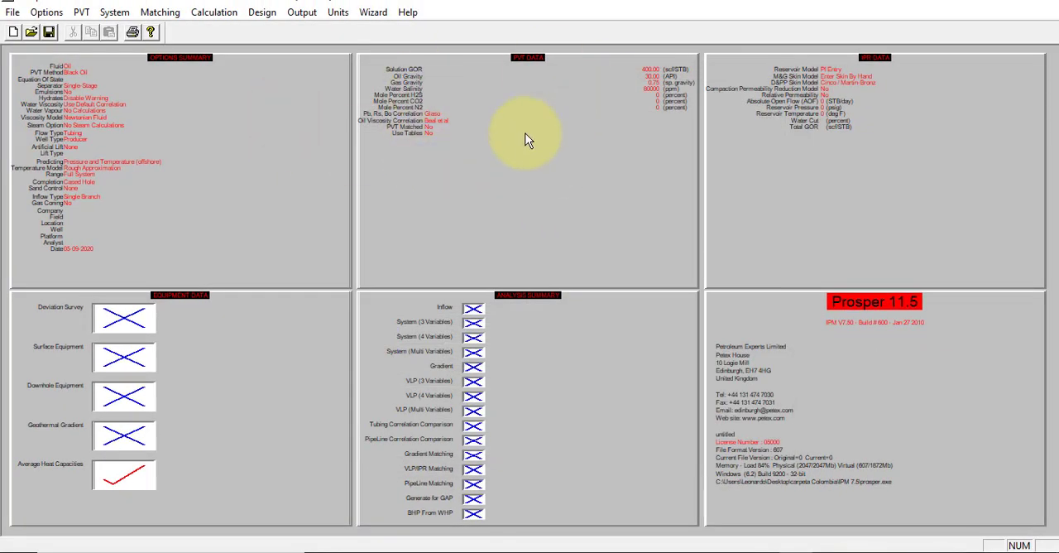
Step: Fill in and accept the deviation survey for a vertical well, with measured and true vertical depths of 0 and 8250 feet
click(127, 321)
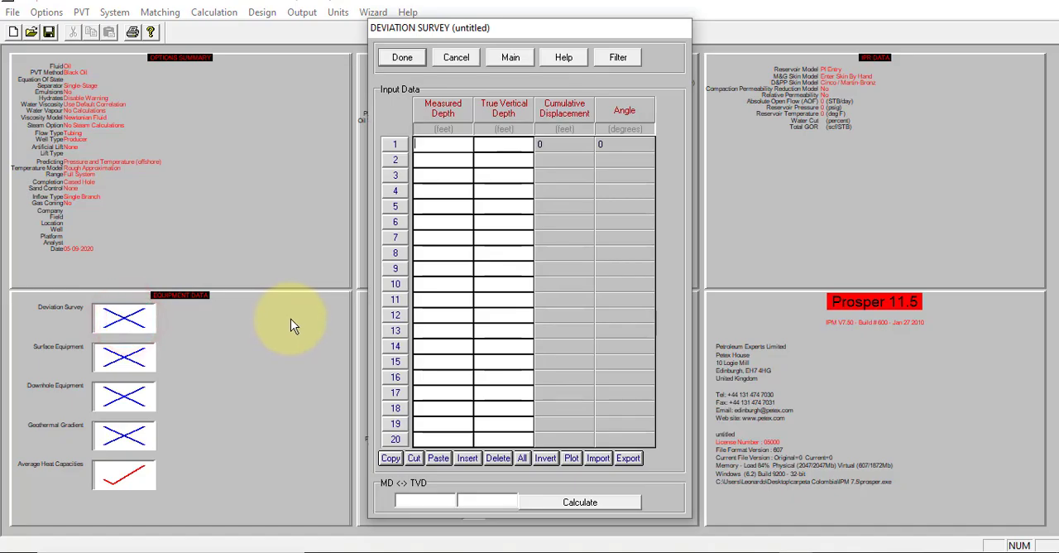
key(alt+Tab)
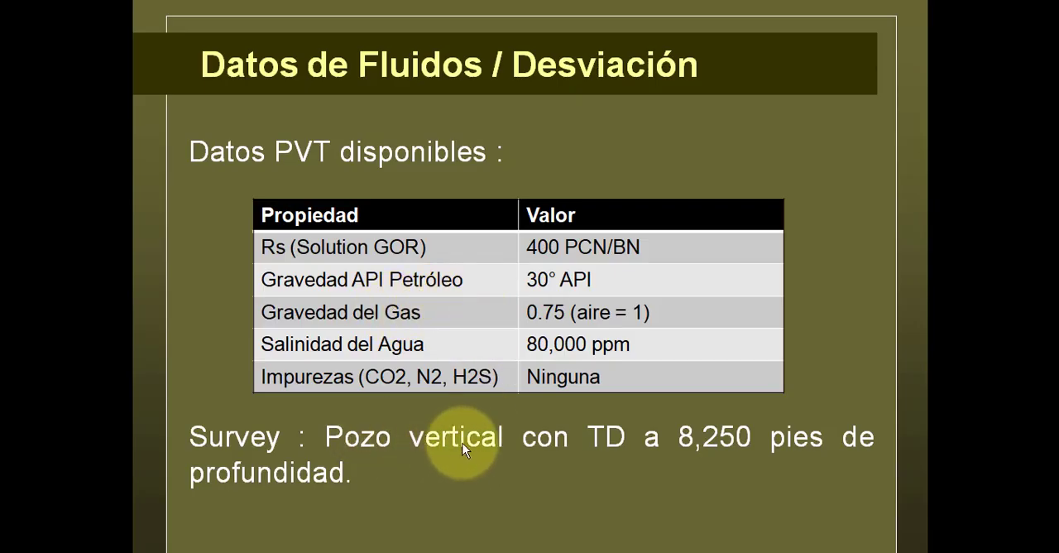
key(alt+Tab)
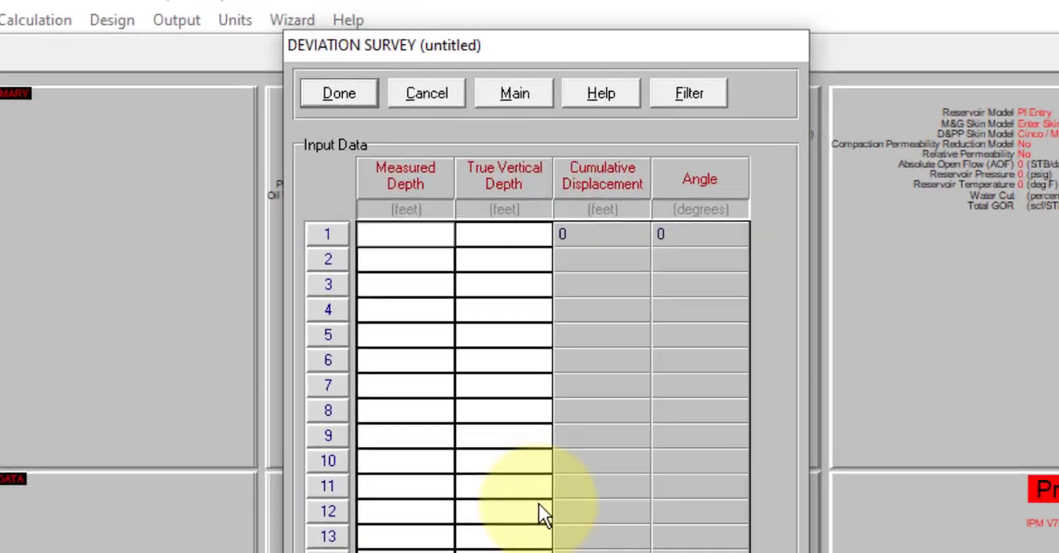
text(0)
click(472, 259)
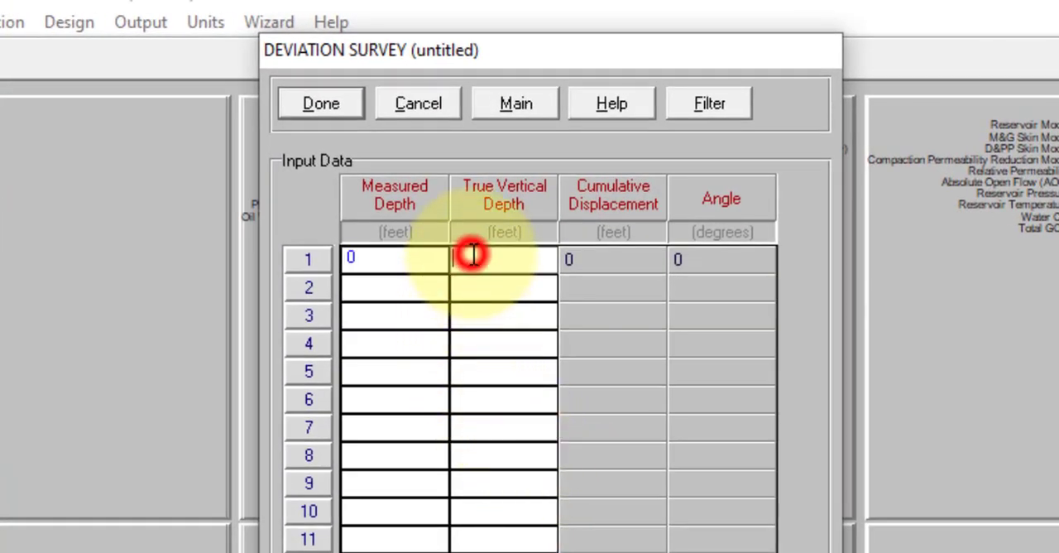
text(0)
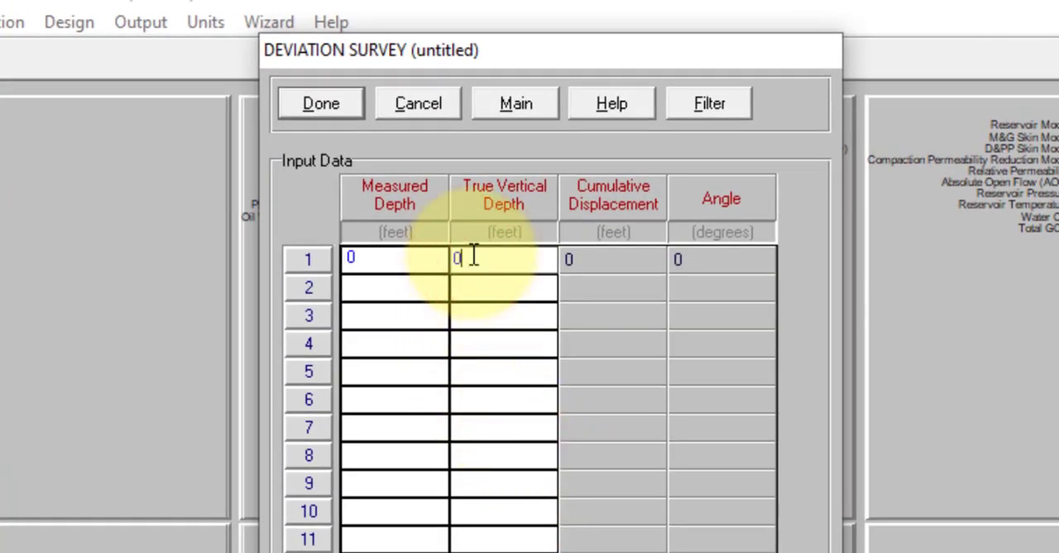
click(421, 278)
text(8250)
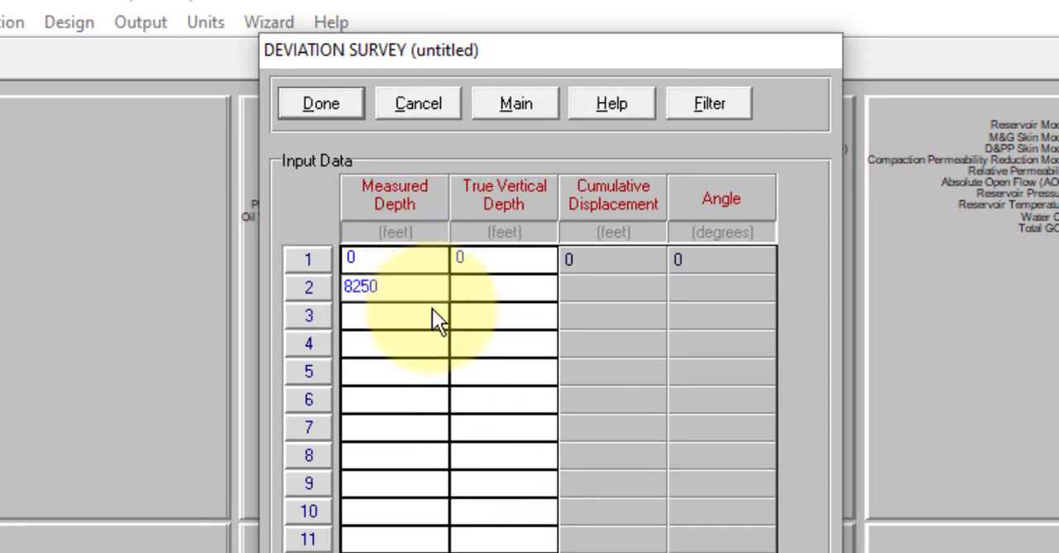
click(471, 284)
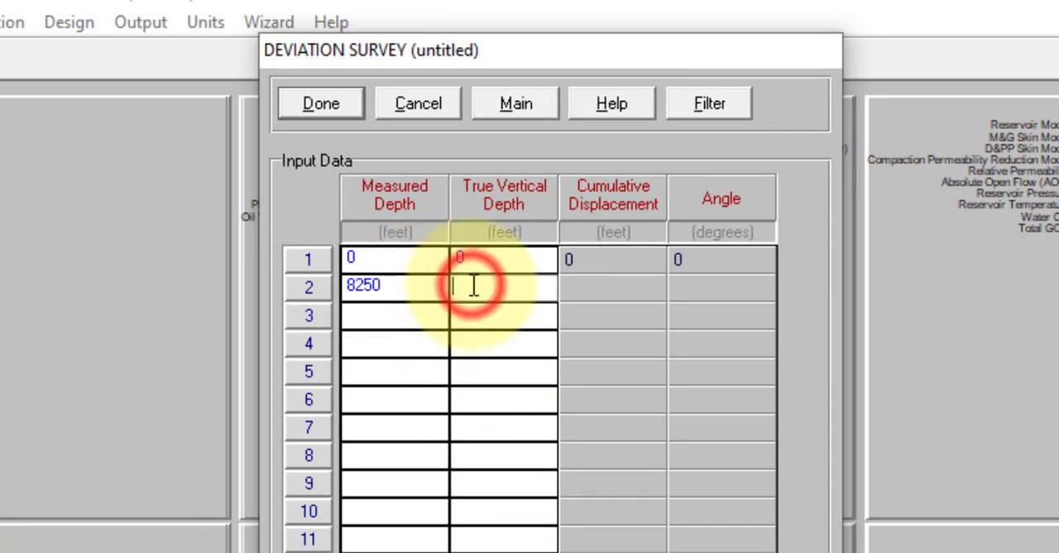
text(8250)
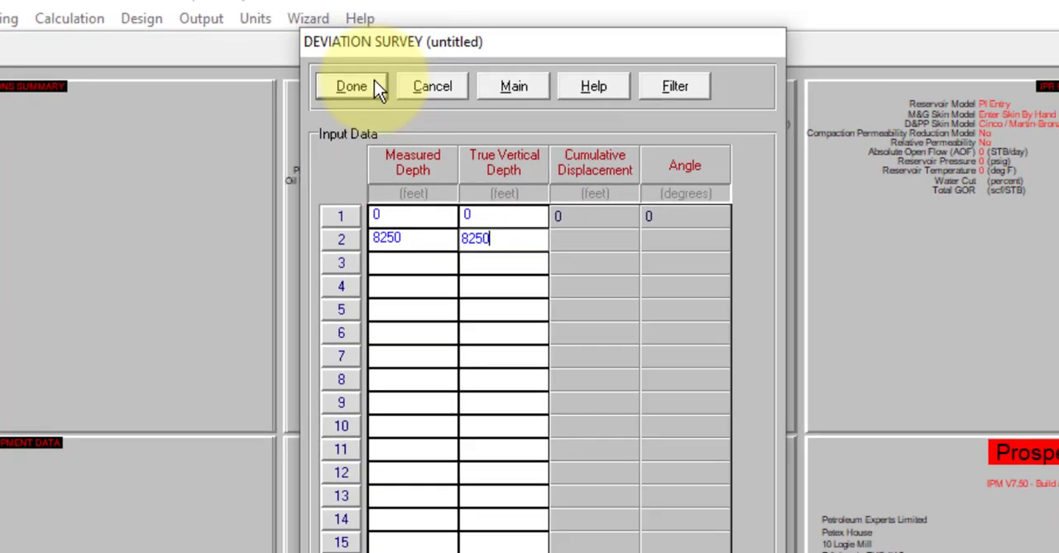
click(374, 88)
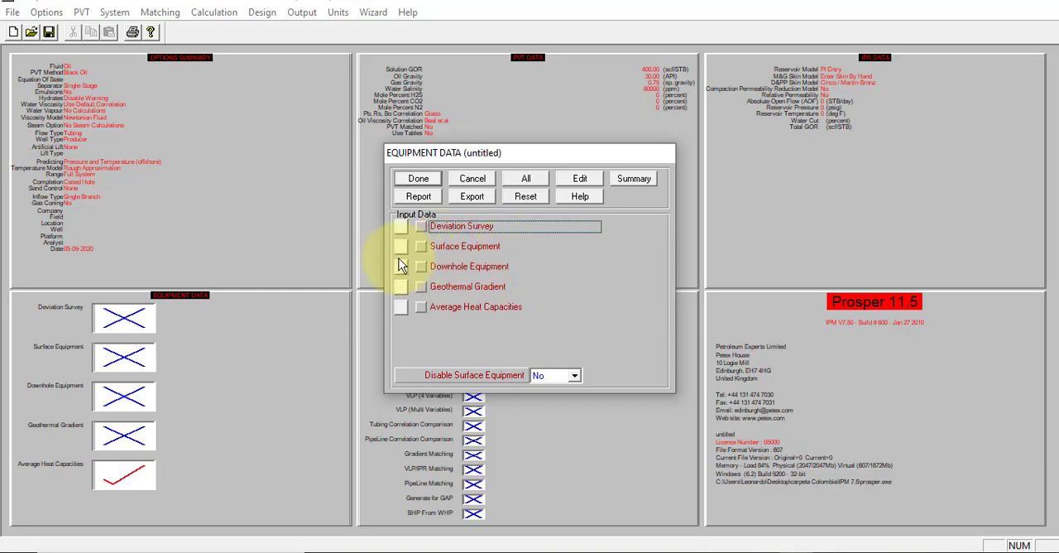
Step: Open the downhole equipment data and label the Xmas Tree row "Cabezal"
click(399, 264)
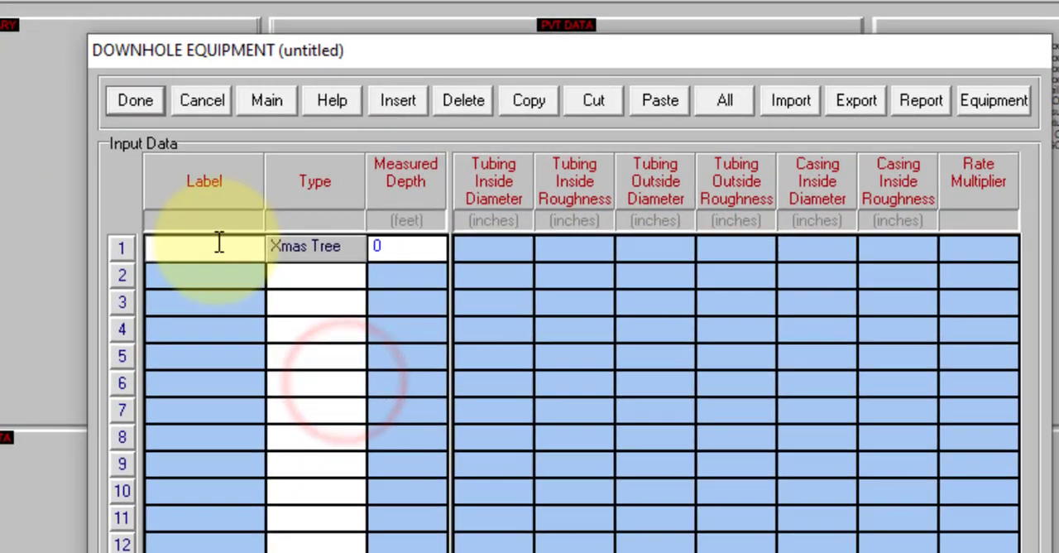
click(219, 243)
text(C)
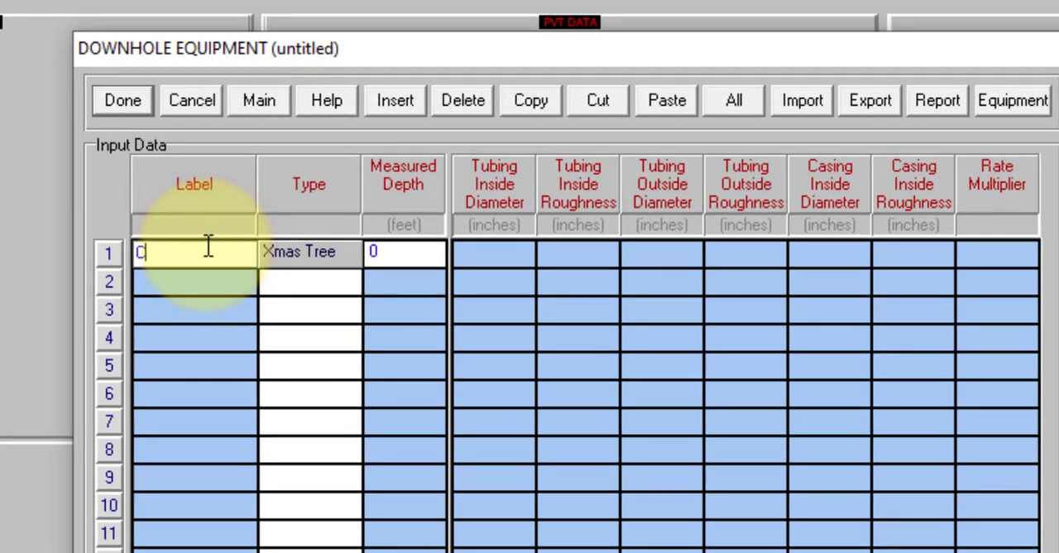
text(abezal)
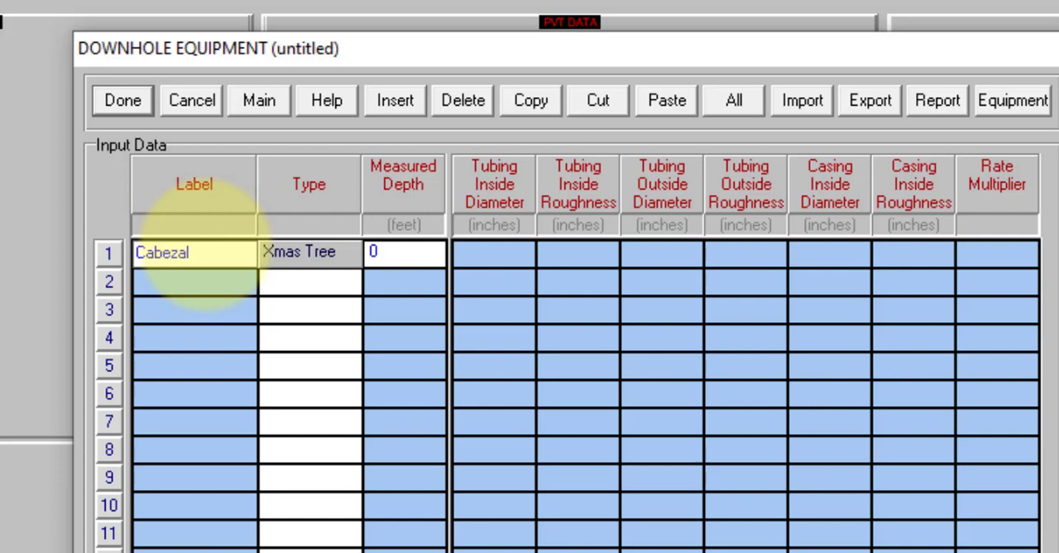
Step: Add a Tubing item in row 2 of the downhole equipment, check the well completion slide, and label the item "Eductor"
click(320, 285)
click(320, 284)
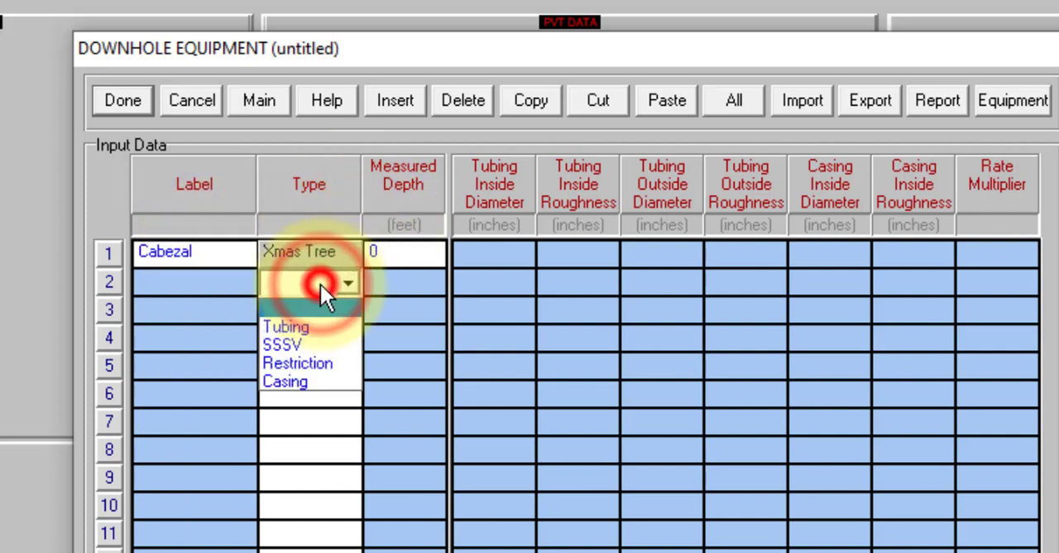
click(315, 326)
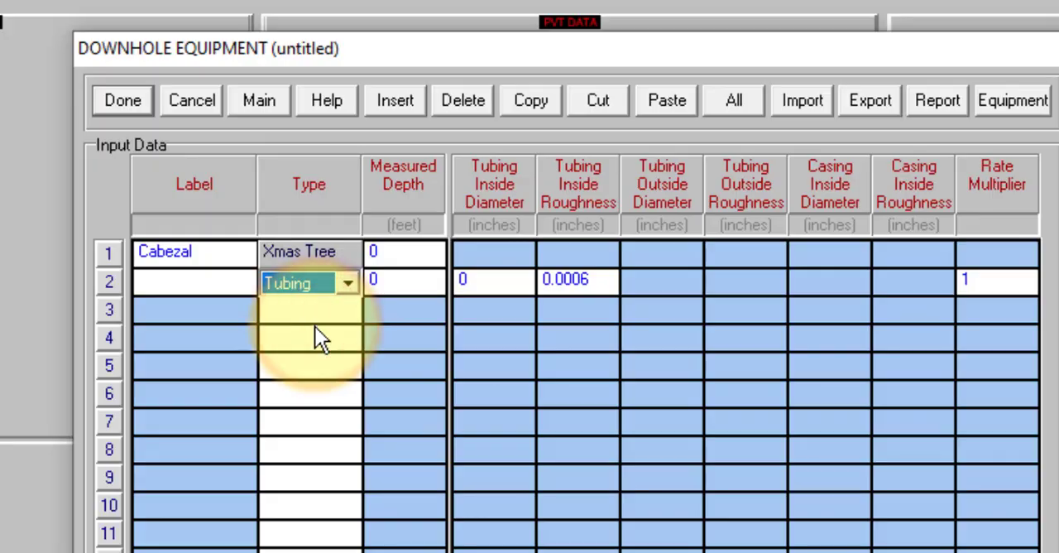
key(alt+Tab)
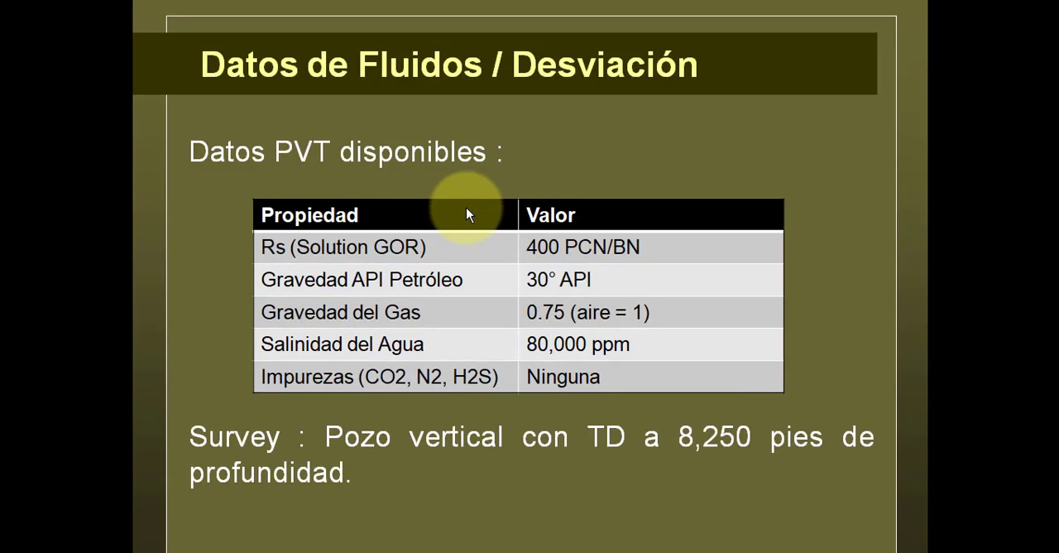
click(464, 212)
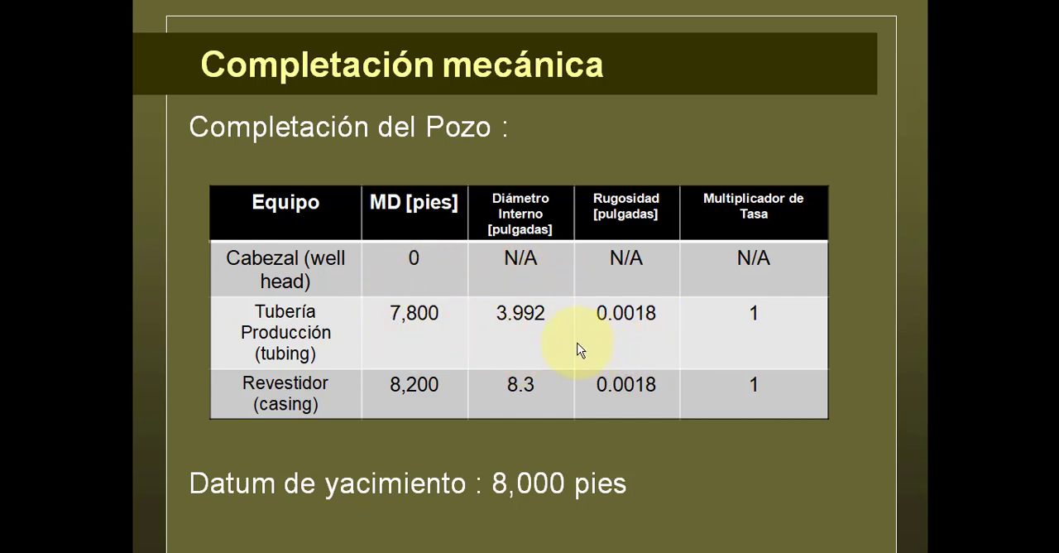
key(alt+Tab)
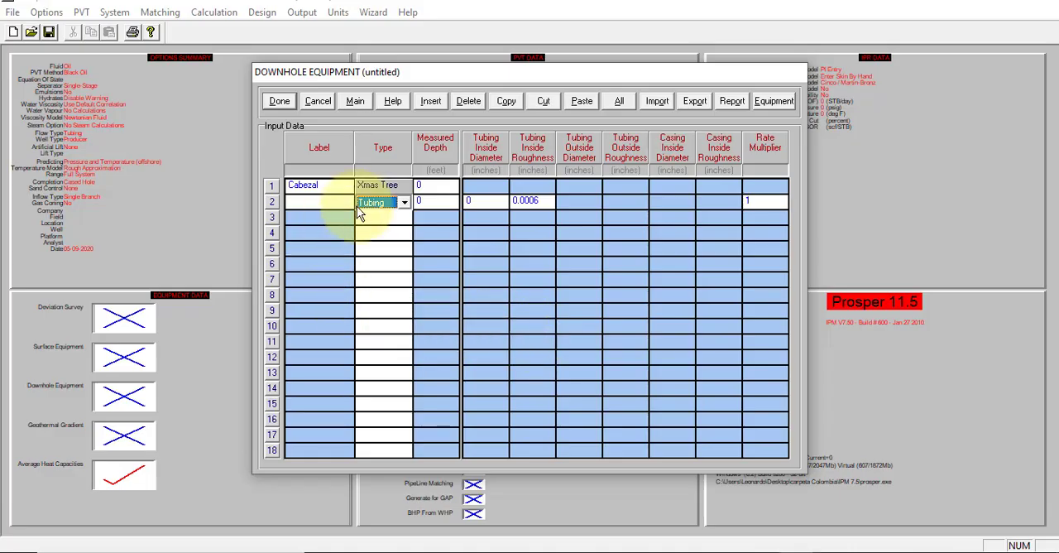
click(321, 201)
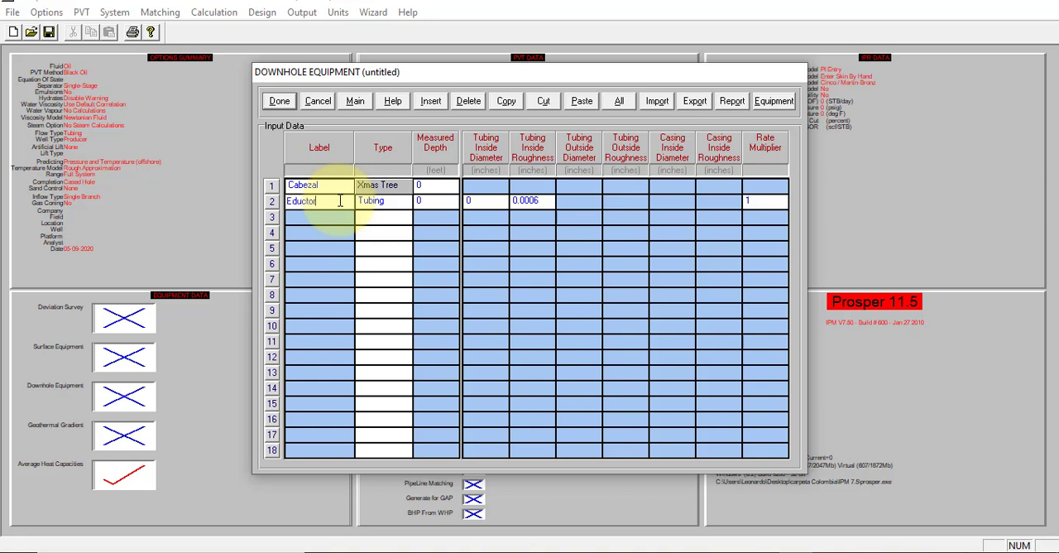
Step: Set the tubing's measured depth to 7800 feet, inside diameter to 3.992 inches and inside roughness to 0.0018 inches
click(448, 201)
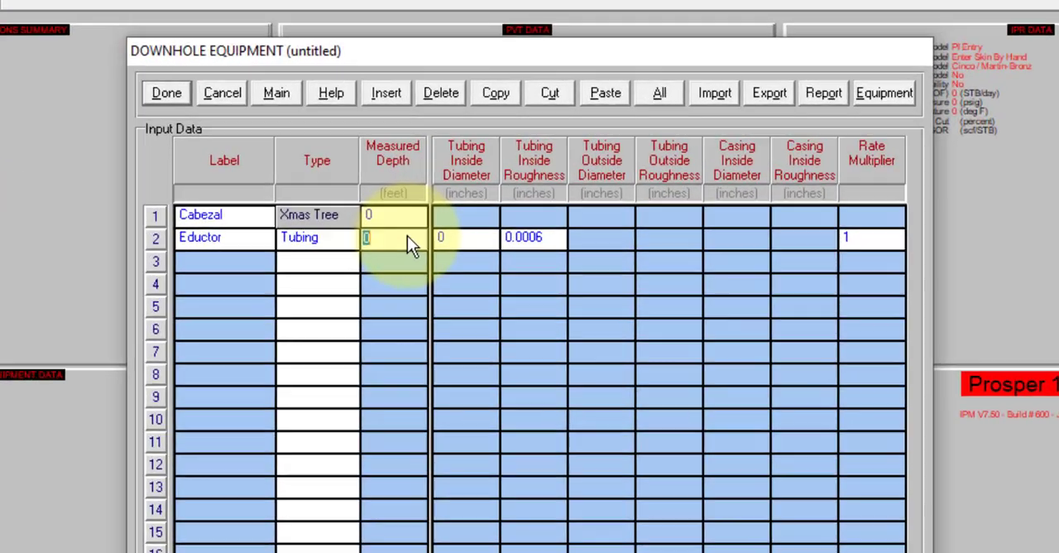
text(780)
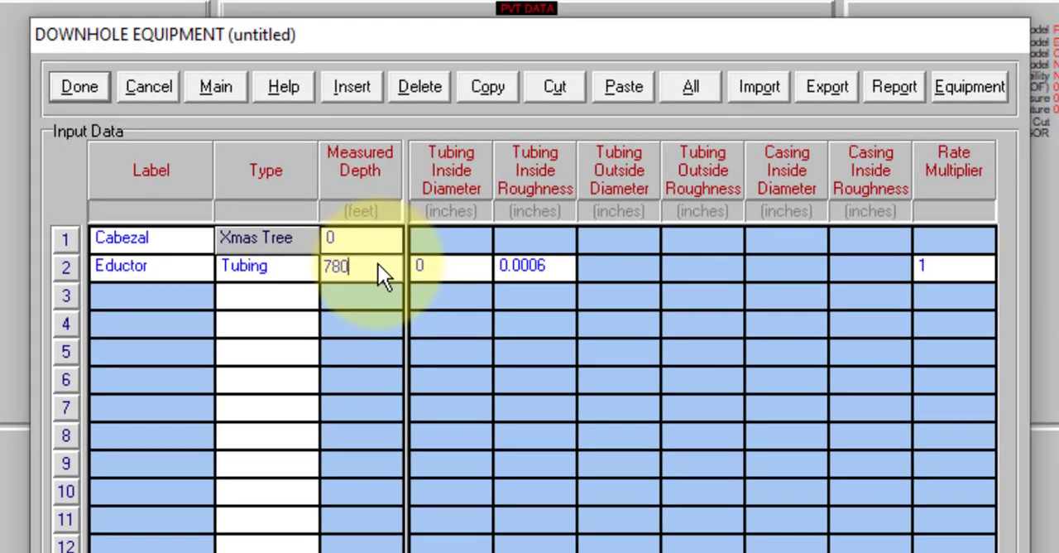
text(0)
click(455, 263)
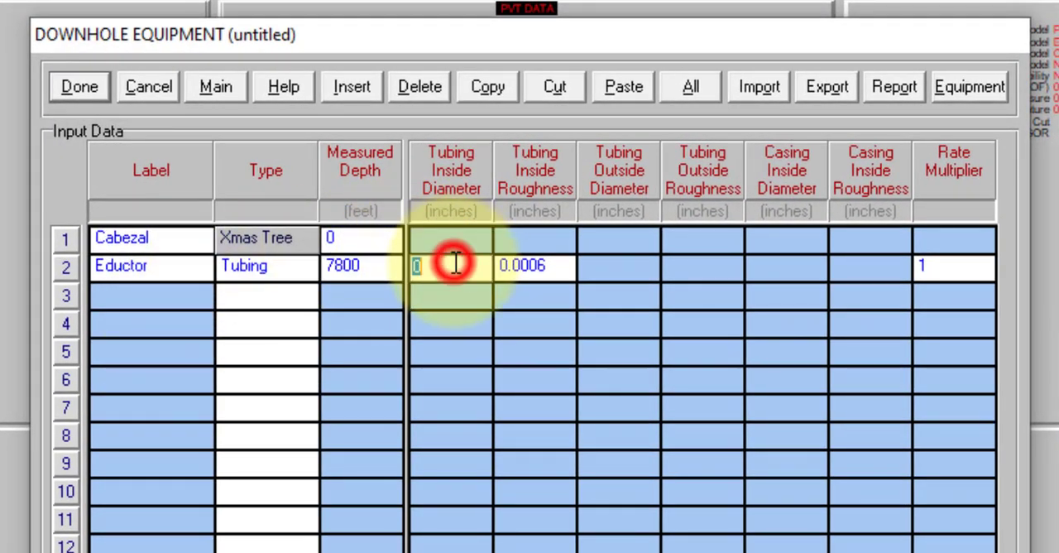
text(3.992)
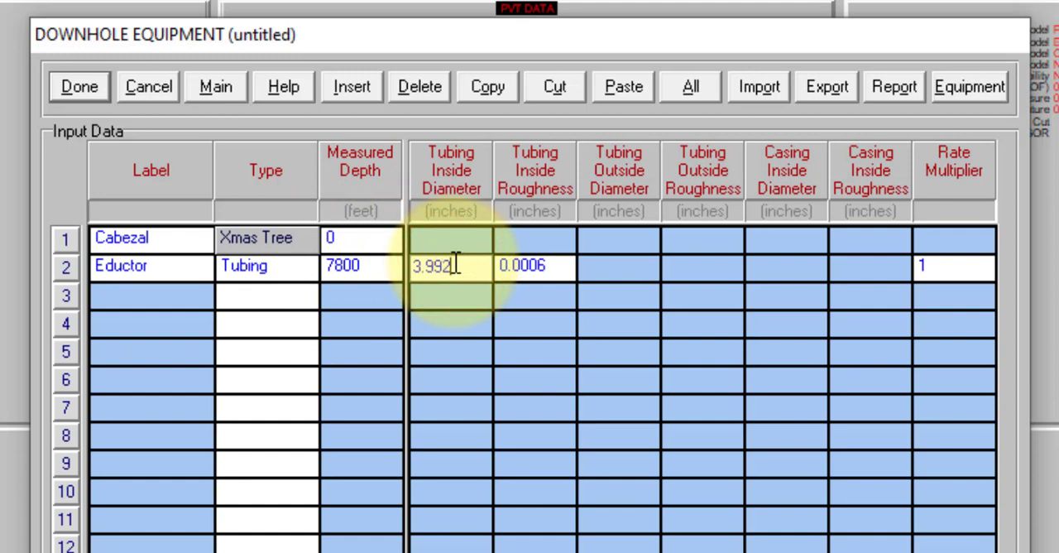
click(519, 262)
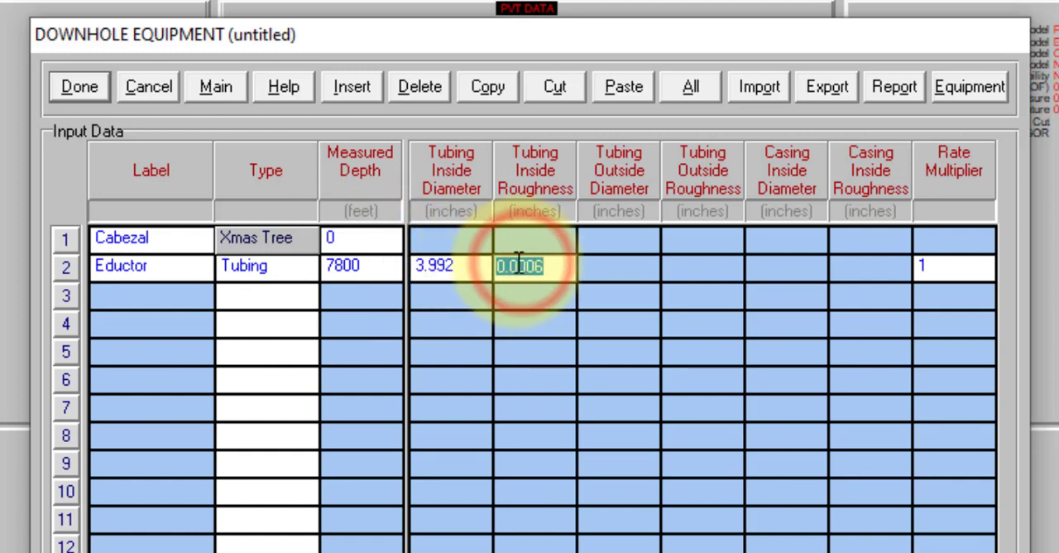
text(0.)
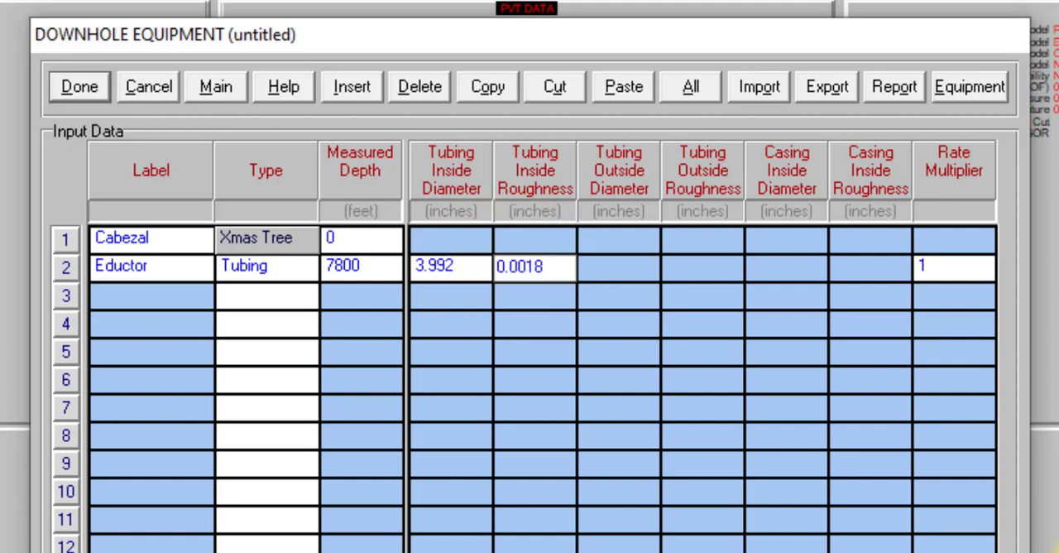
Step: Add a Casing item in row 3 of the downhole equipment and label it "Revestidor"
click(258, 296)
click(259, 298)
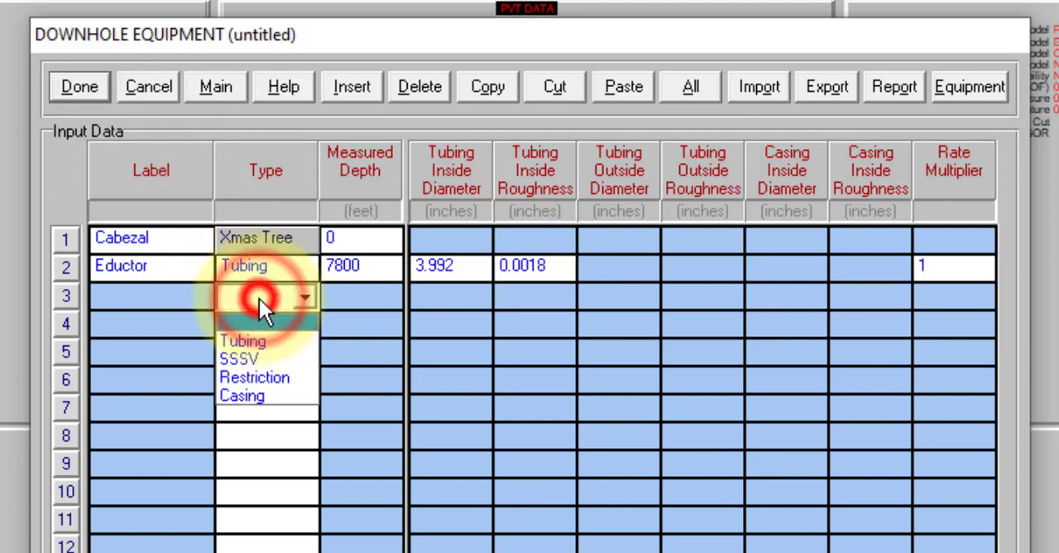
click(263, 396)
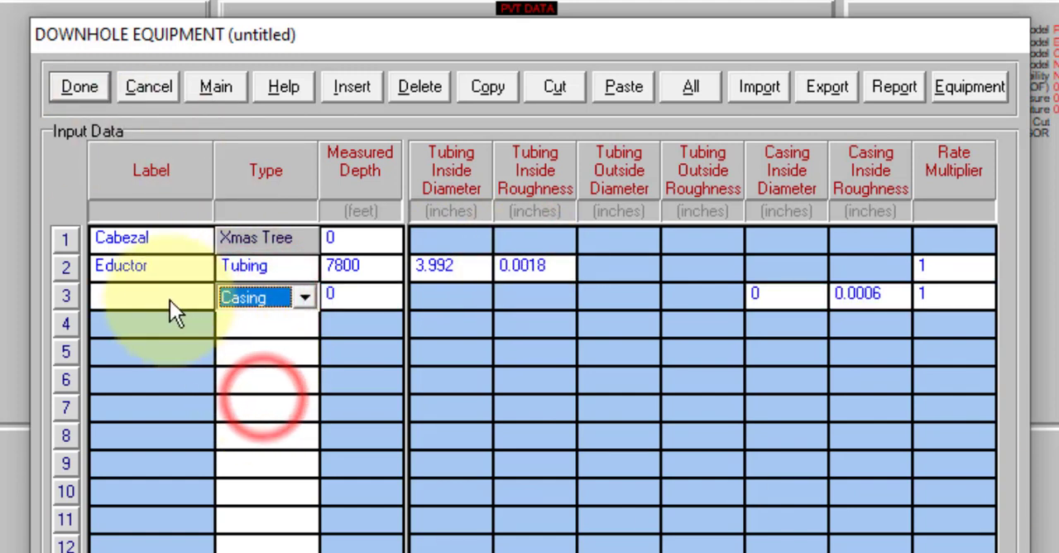
click(149, 282)
text(Rev)
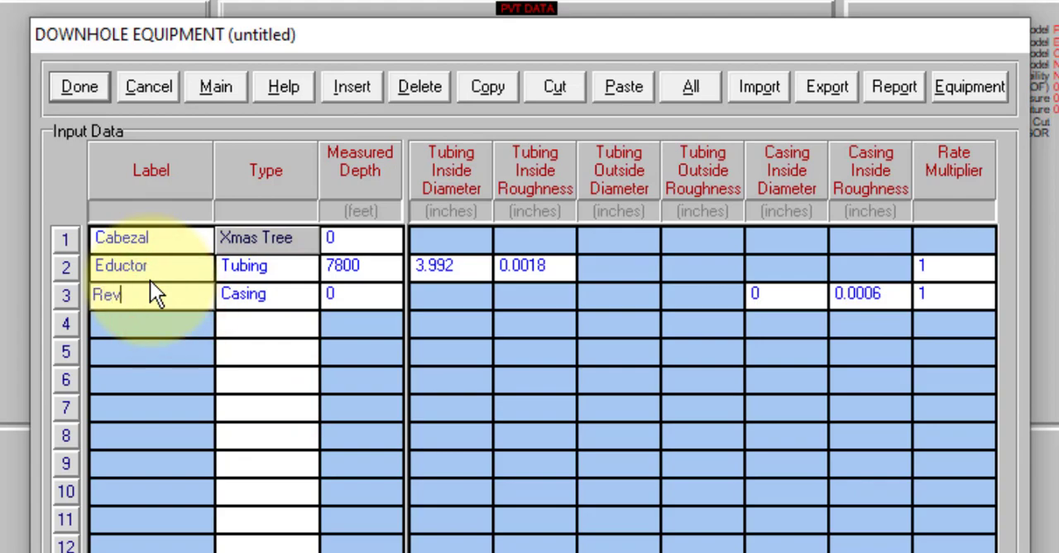
text(estidor)
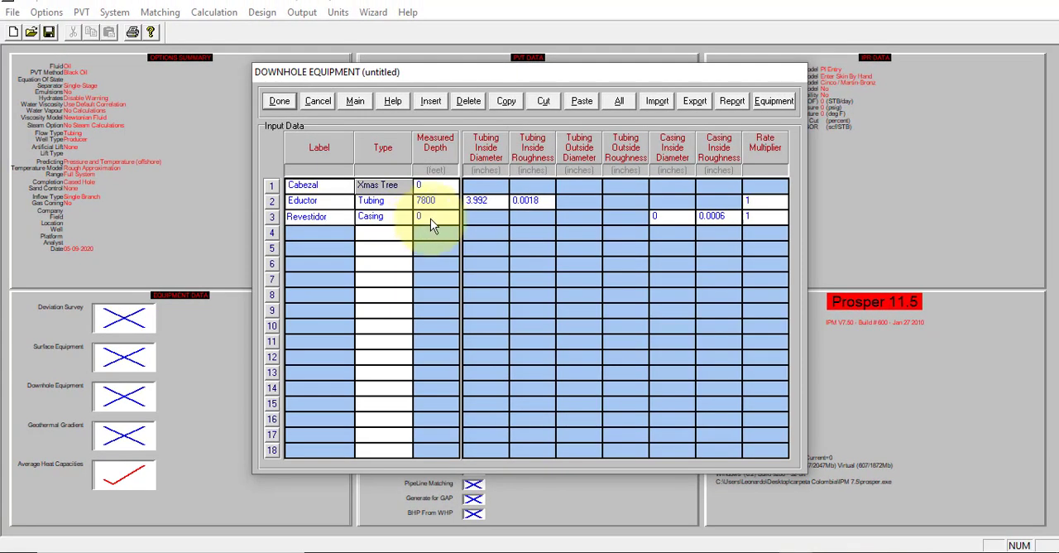
Step: Check the well completion slide and set the casing's measured depth to 8000 feet in the downhole equipment
click(430, 218)
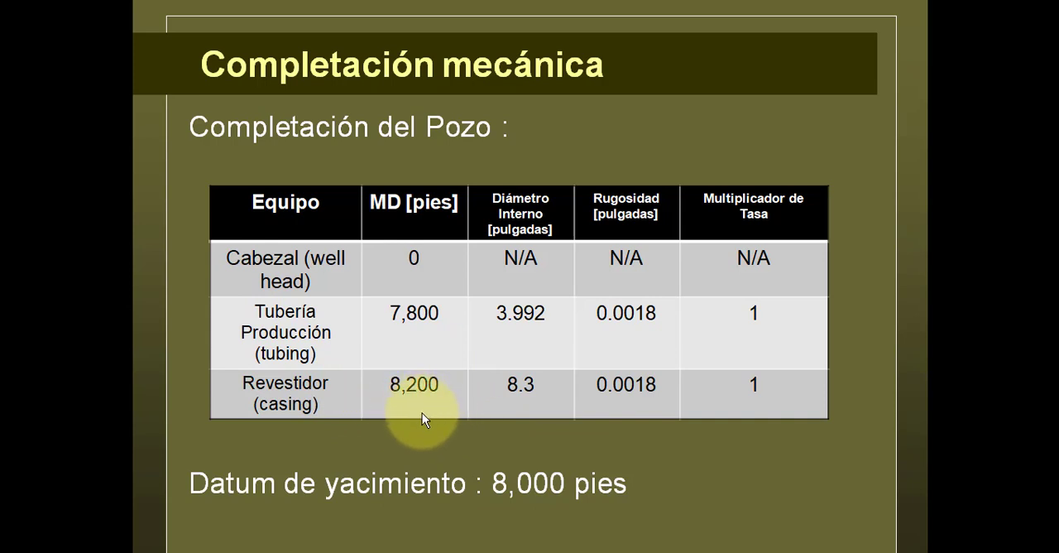
key(alt+Tab)
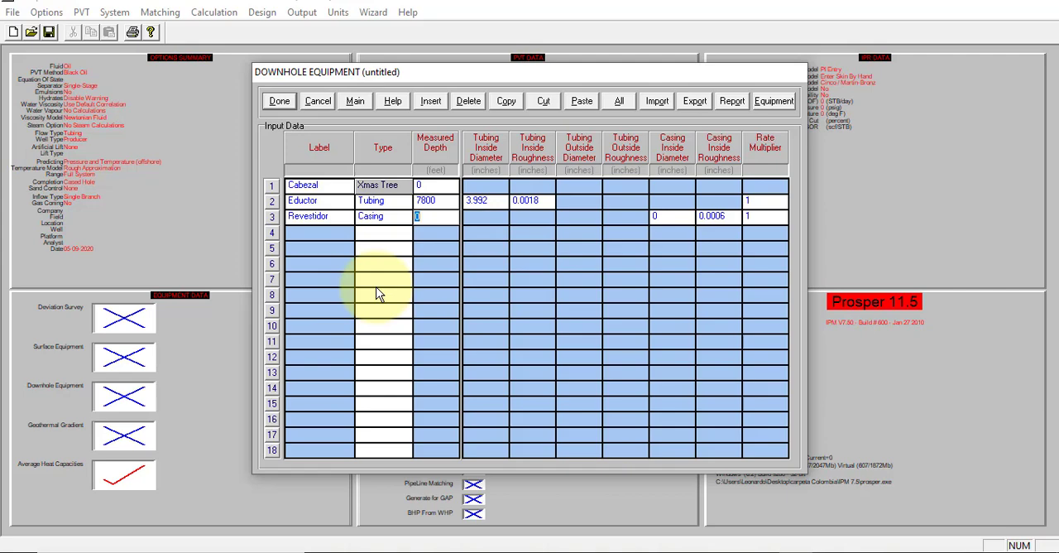
key(alt+Tab)
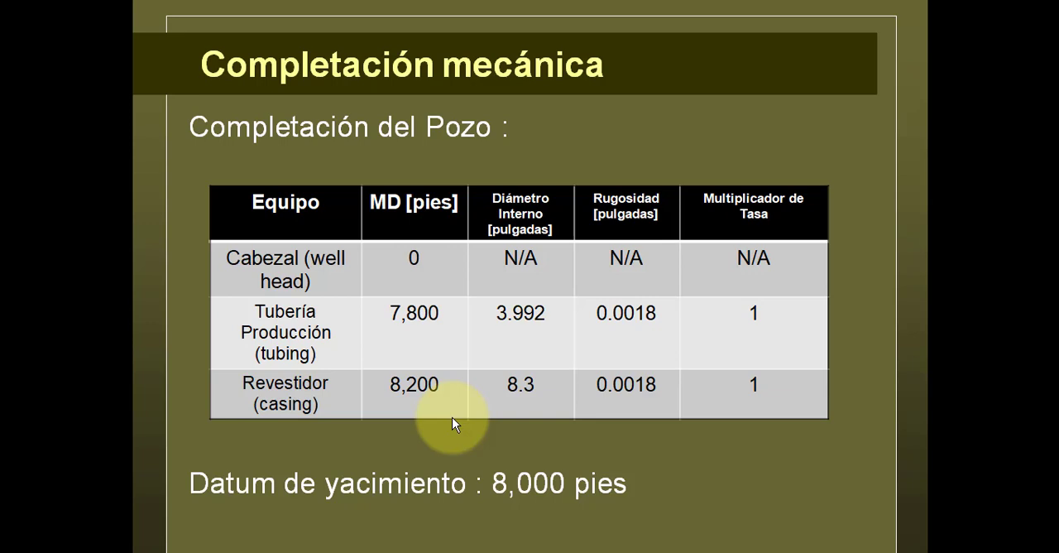
key(alt+Tab)
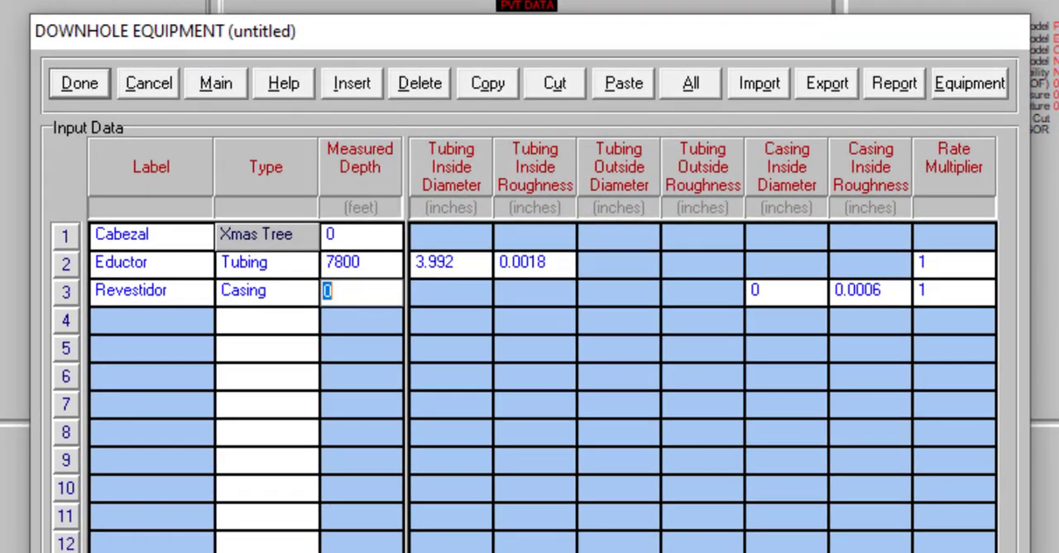
text(8000)
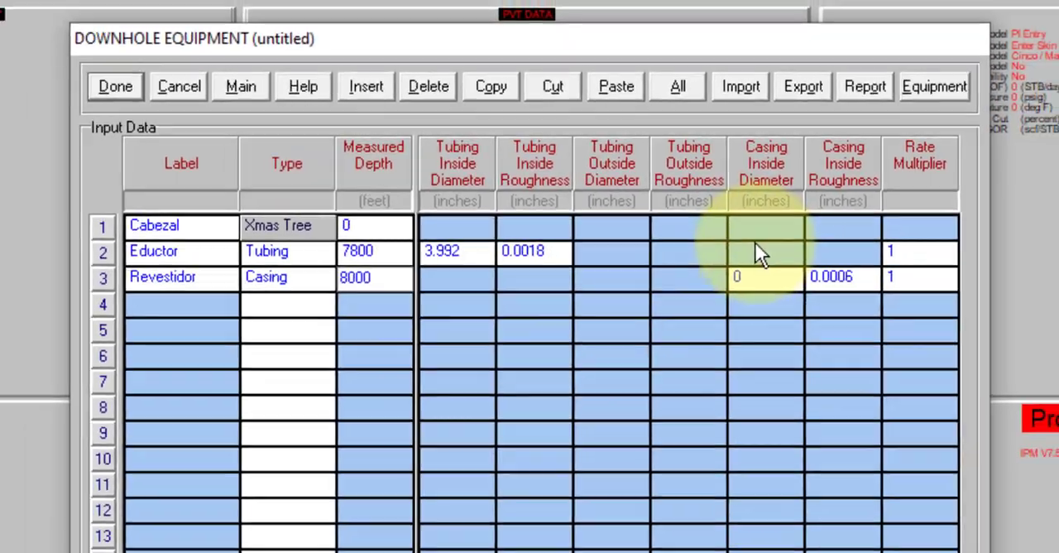
Step: Set the casing's inside diameter to 8.3 inches and inside roughness to 0.0018 inches, and accept the downhole equipment data
double_click(771, 291)
key(alt+Tab)
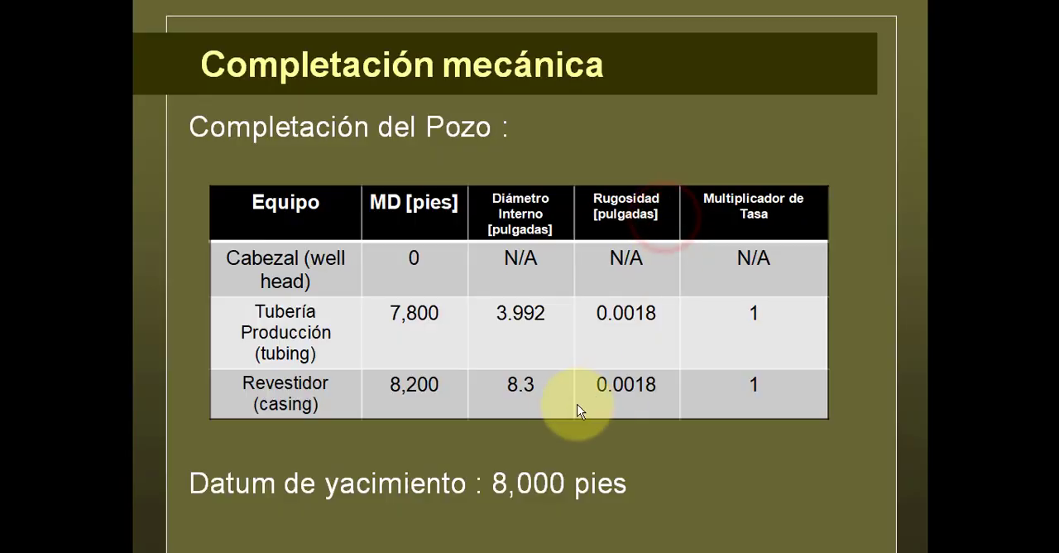
key(alt+Tab)
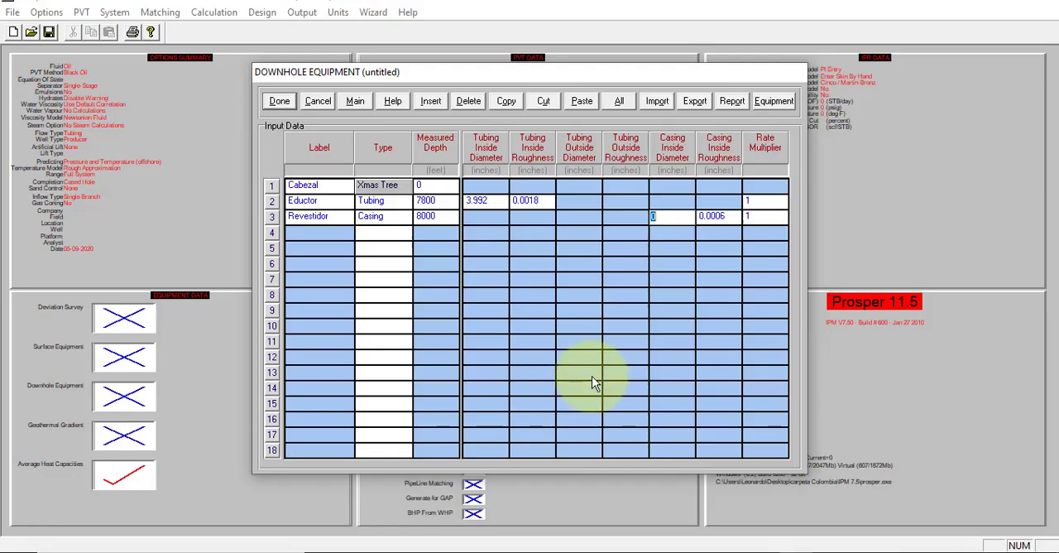
text(8.3)
click(712, 218)
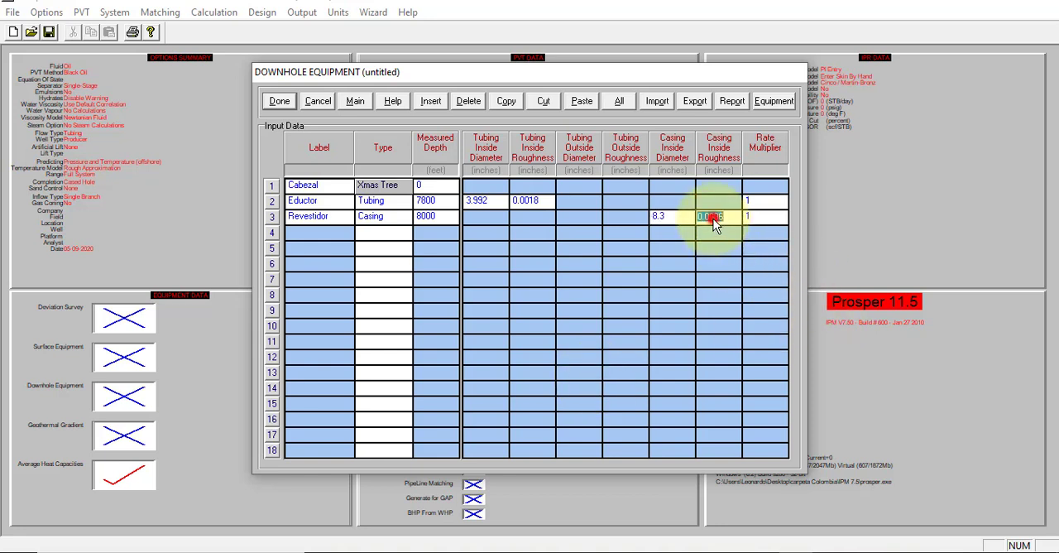
text(0.0)
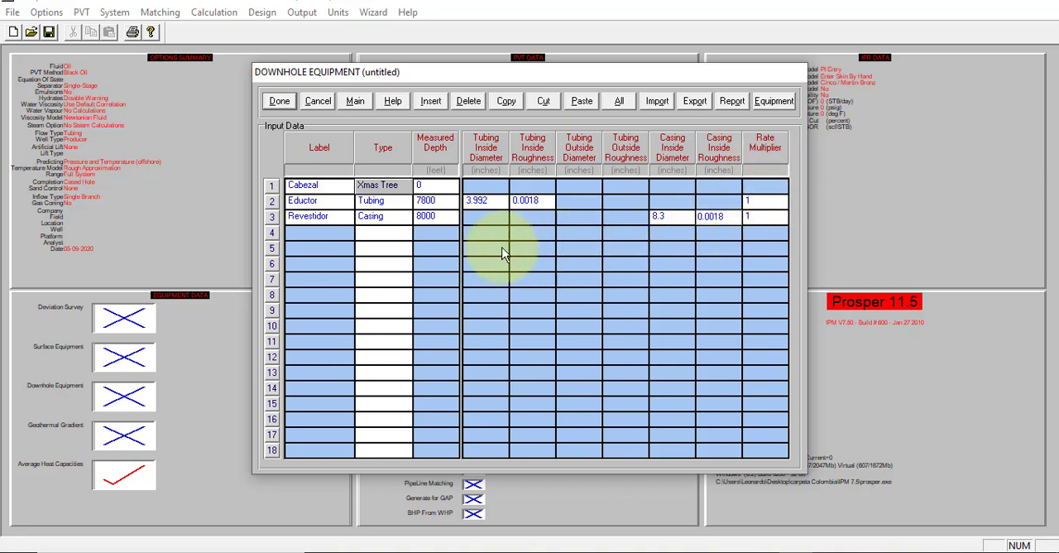
click(281, 101)
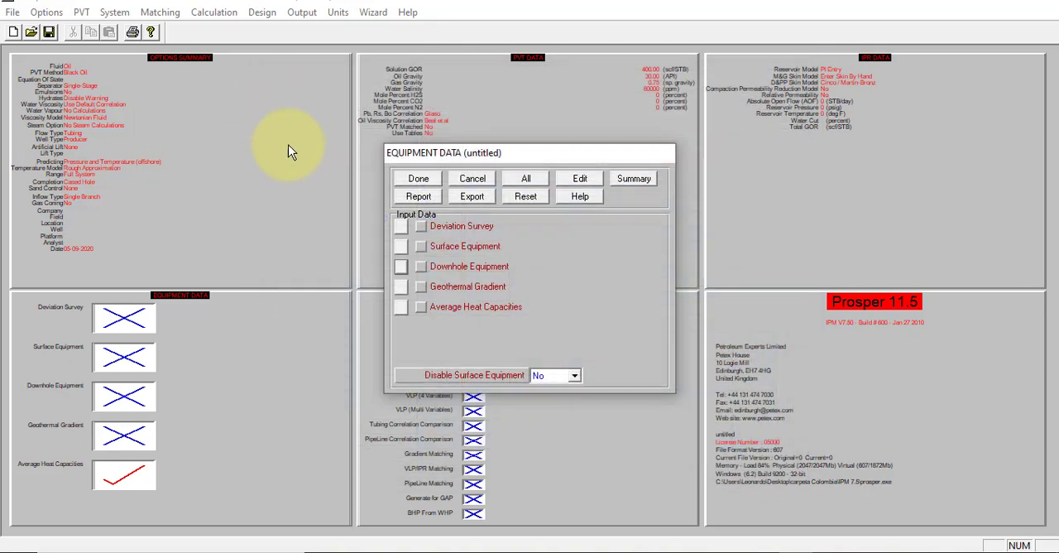
Step: Open the geothermal gradient data and consult the "Gradiente geotérmico" slide in the slide show
click(400, 286)
key(alt+Tab)
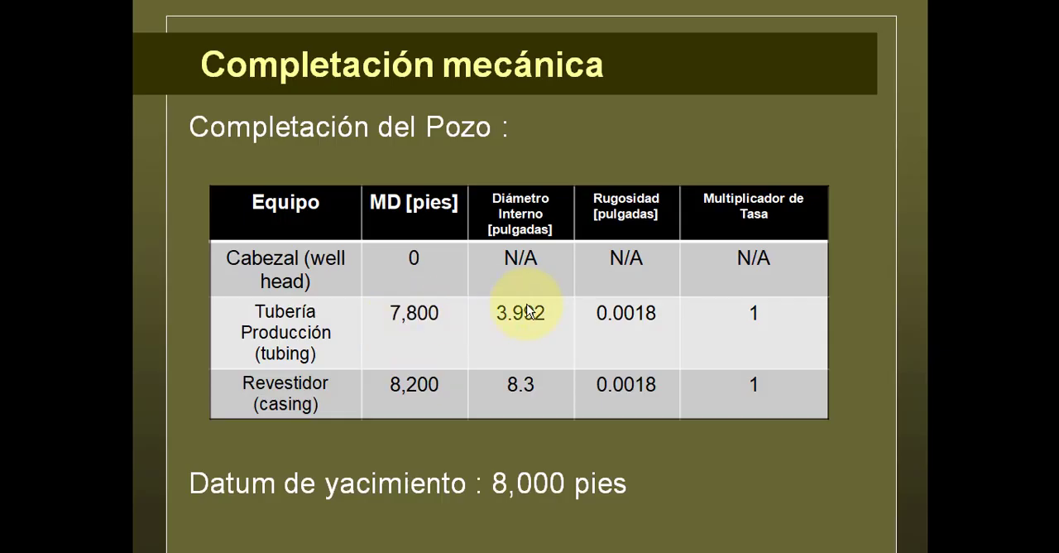
click(527, 311)
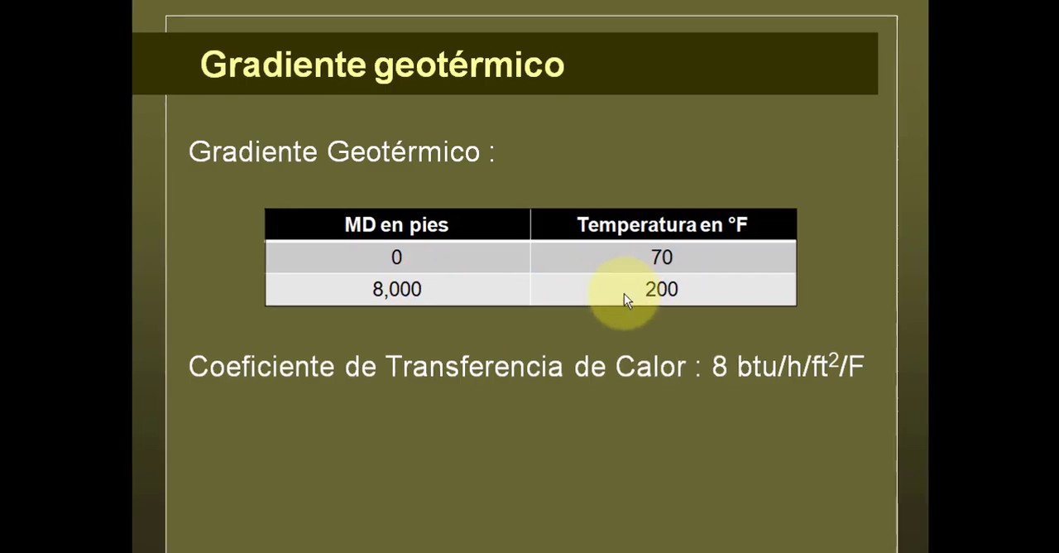
key(alt+Tab)
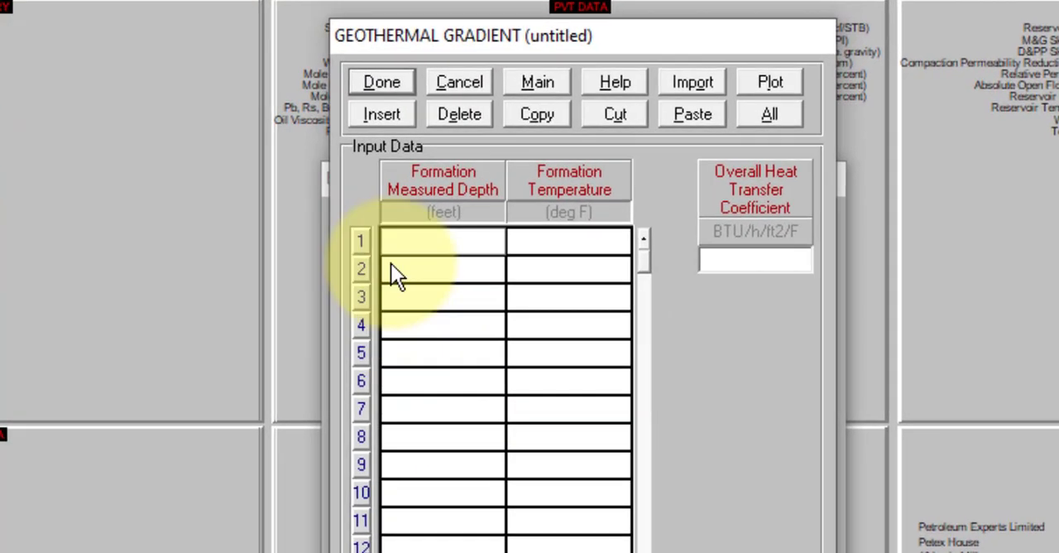
Step: Enter the formation temperatures as 70 deg F at 0 feet and 200 deg F at 8000 feet measured depth
click(422, 242)
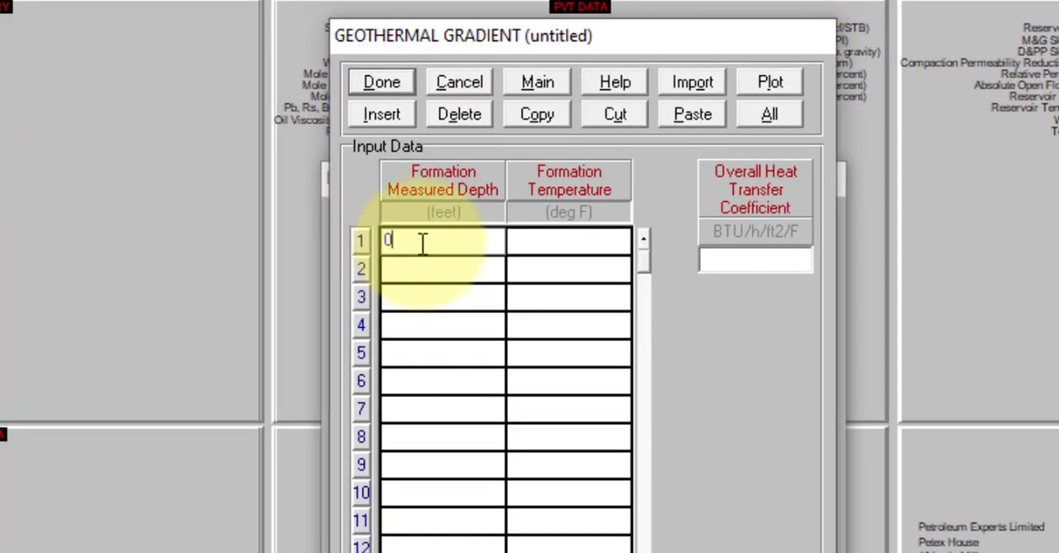
click(539, 238)
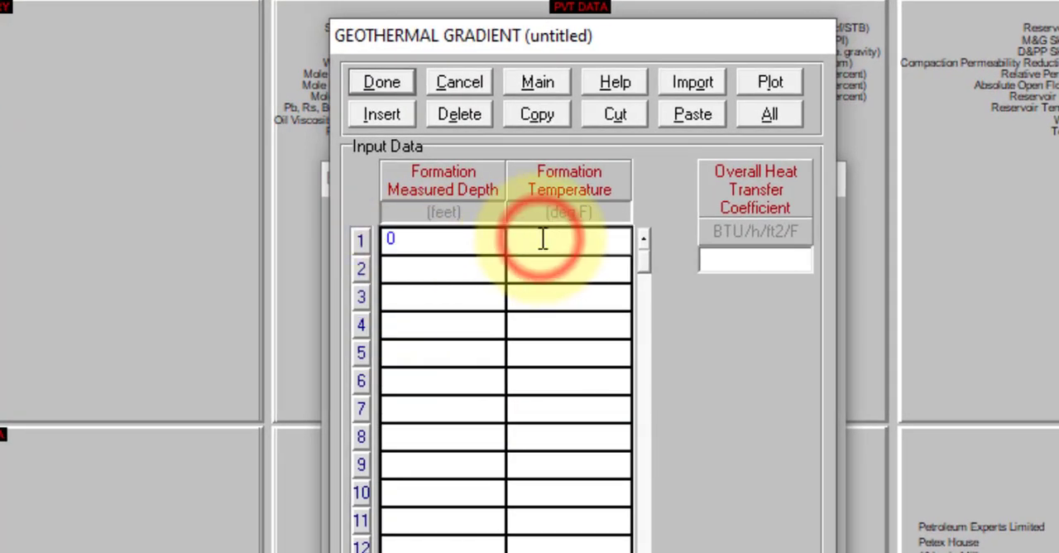
text(70)
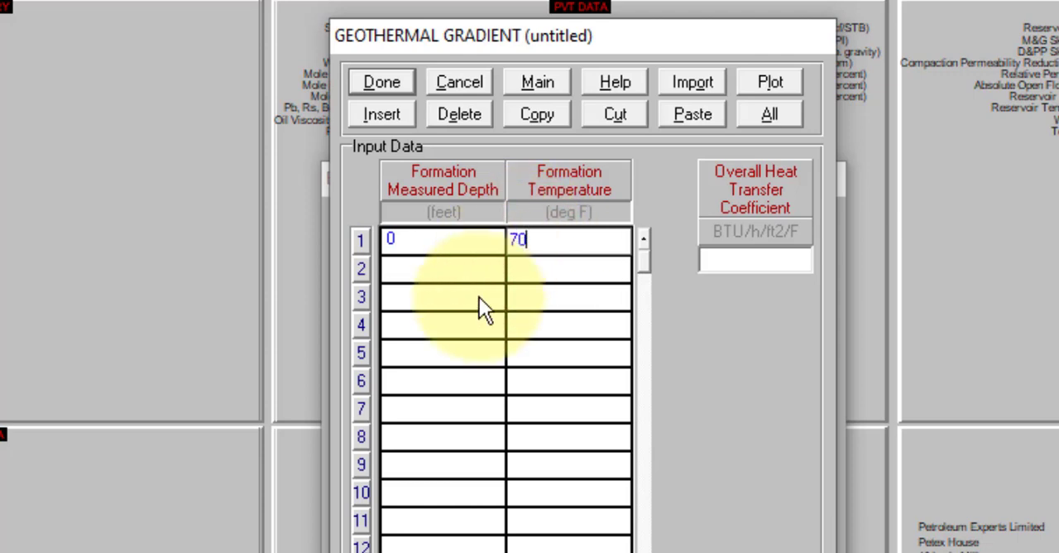
click(461, 271)
text(8000)
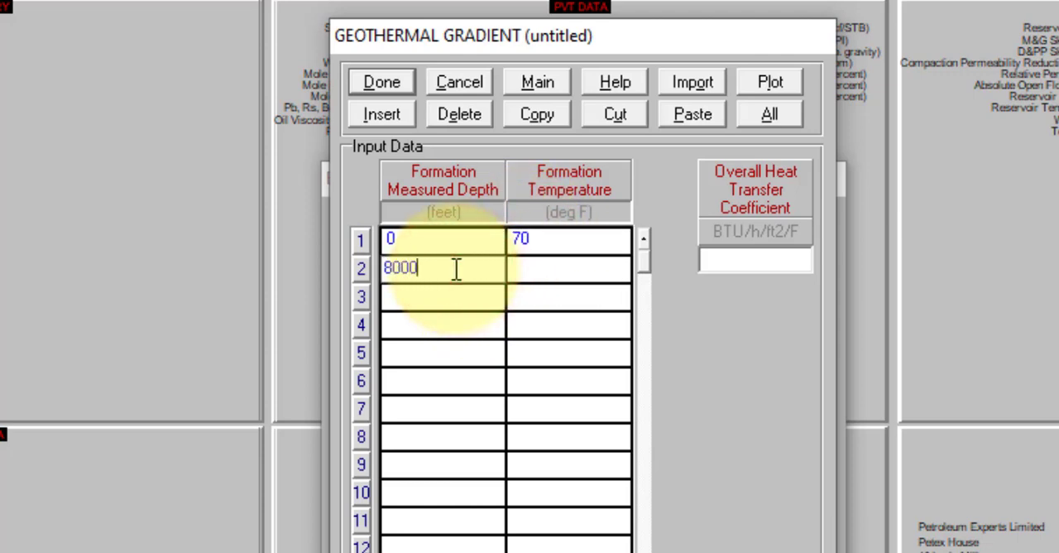
click(560, 265)
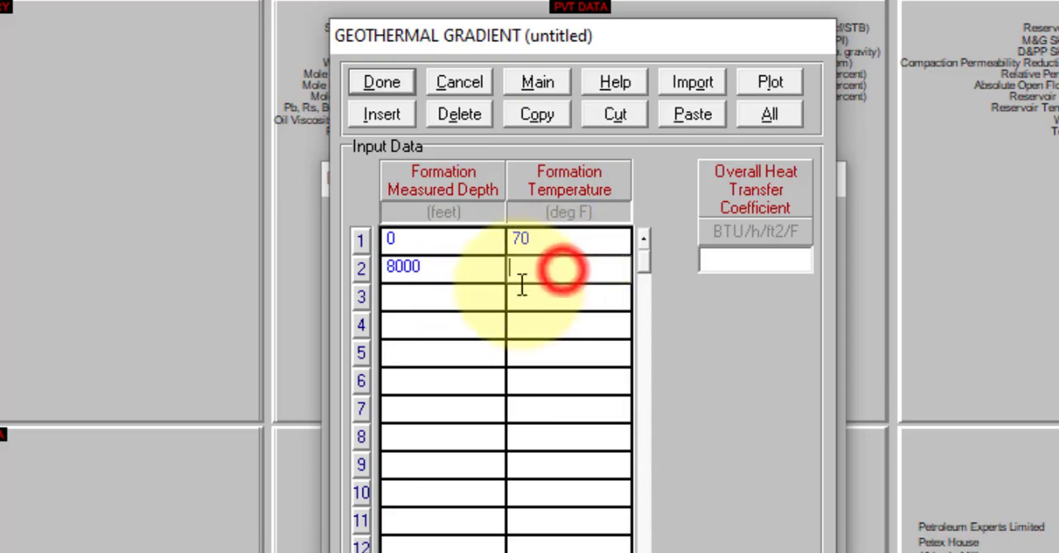
text(200)
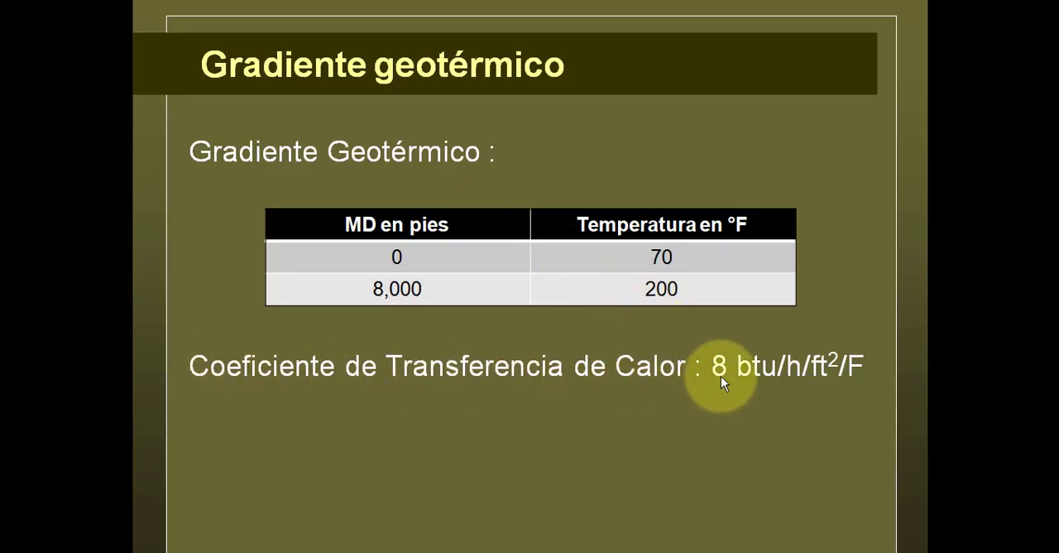
Step: Set the overall heat transfer coefficient to 8 BTU/h/ft2/F and accept the geothermal gradient data
key(alt+Tab)
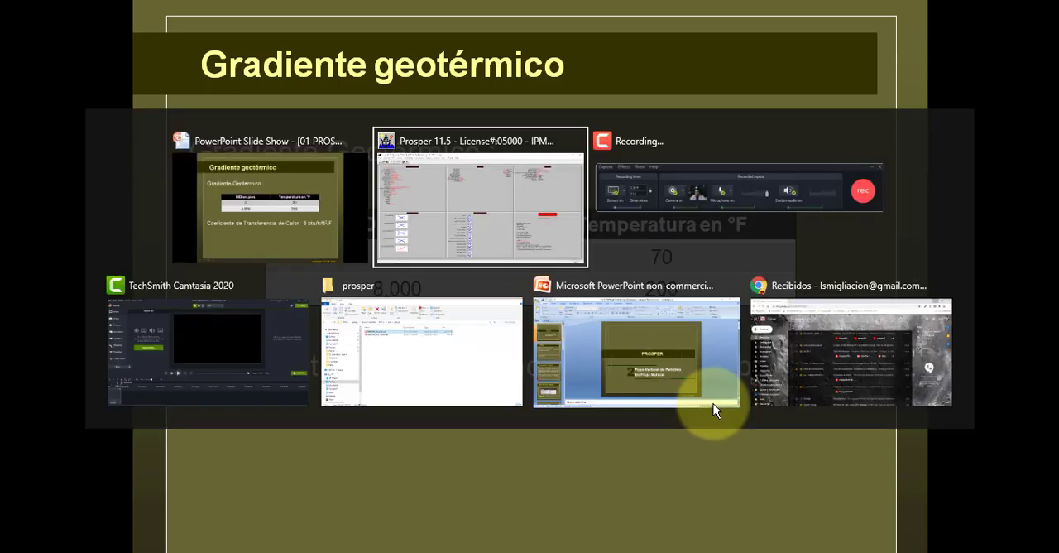
click(634, 196)
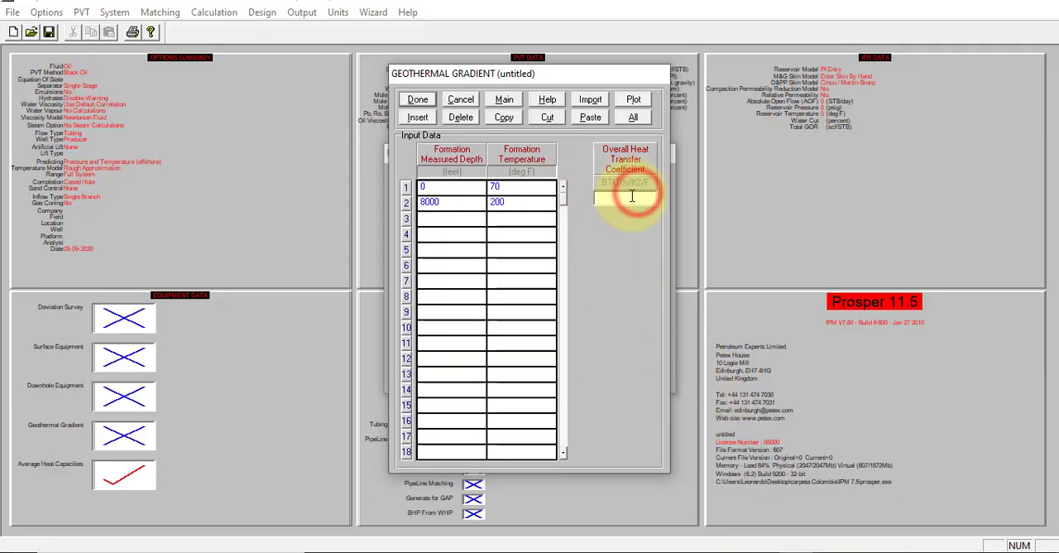
text(8)
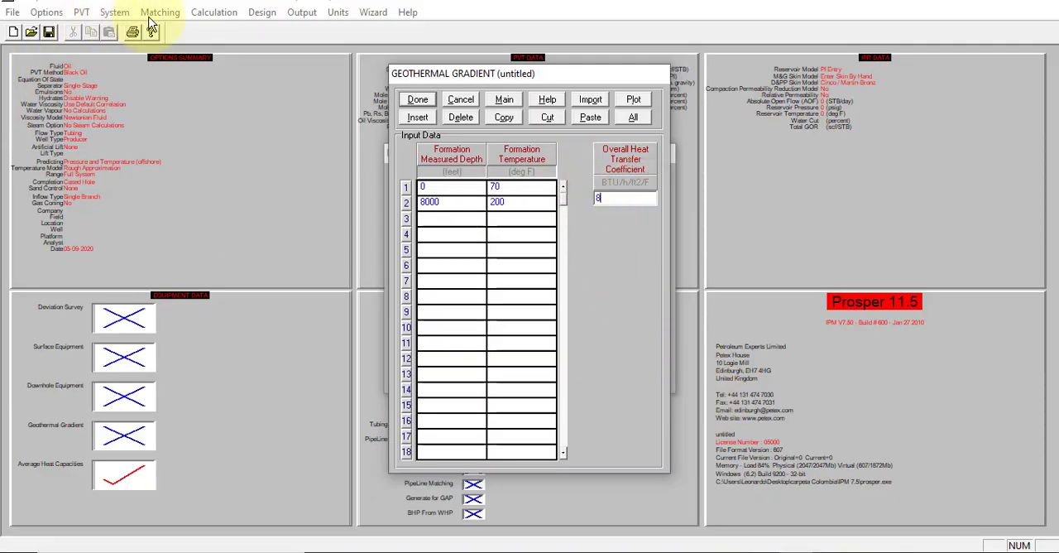
click(411, 100)
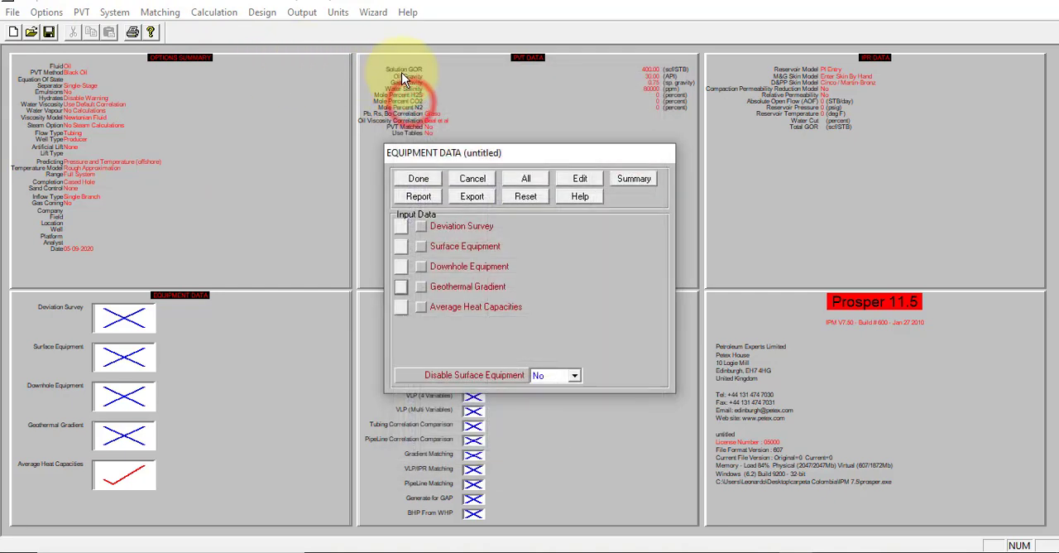
Step: Accept the default average heat capacities and finish the equipment data
click(402, 307)
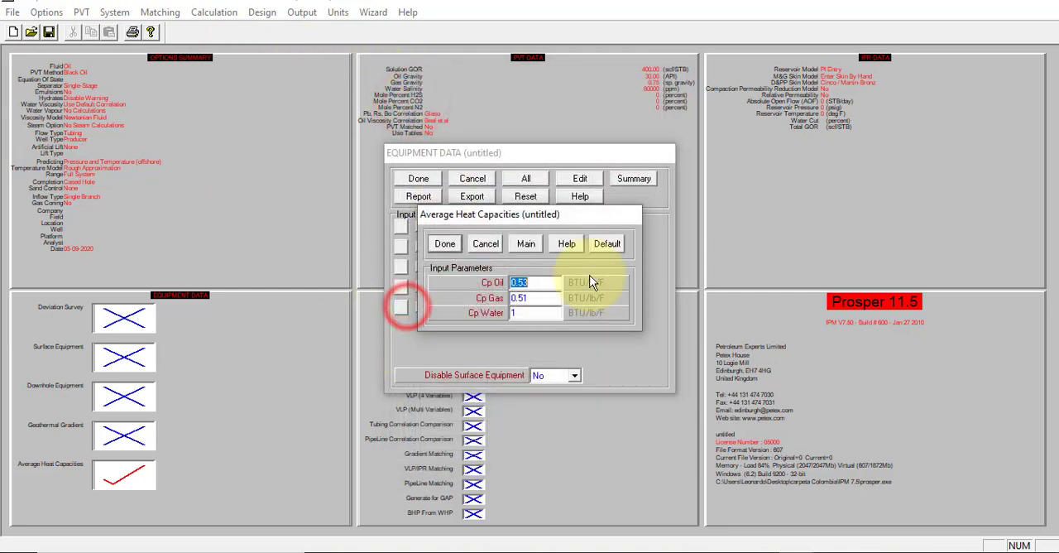
click(445, 244)
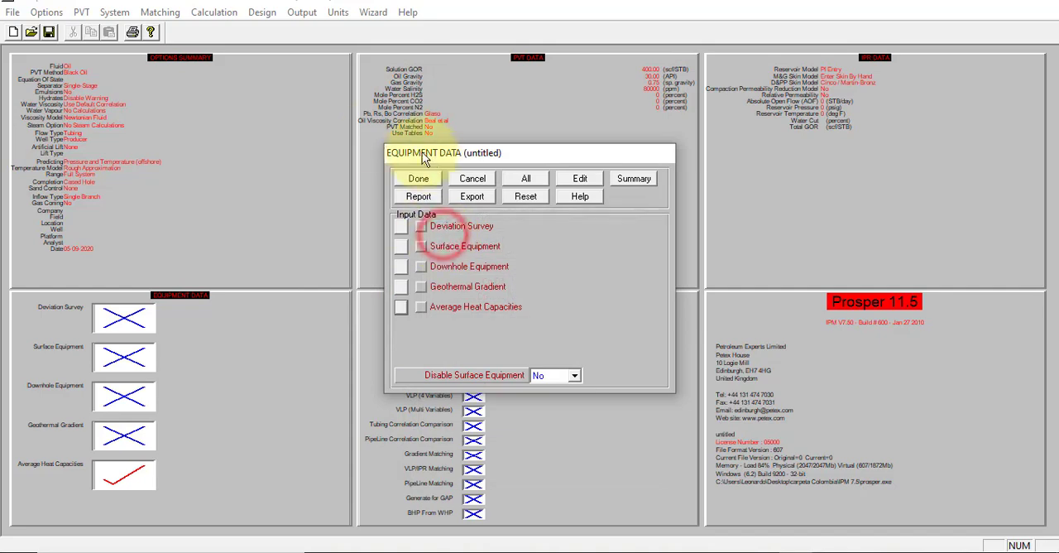
click(424, 177)
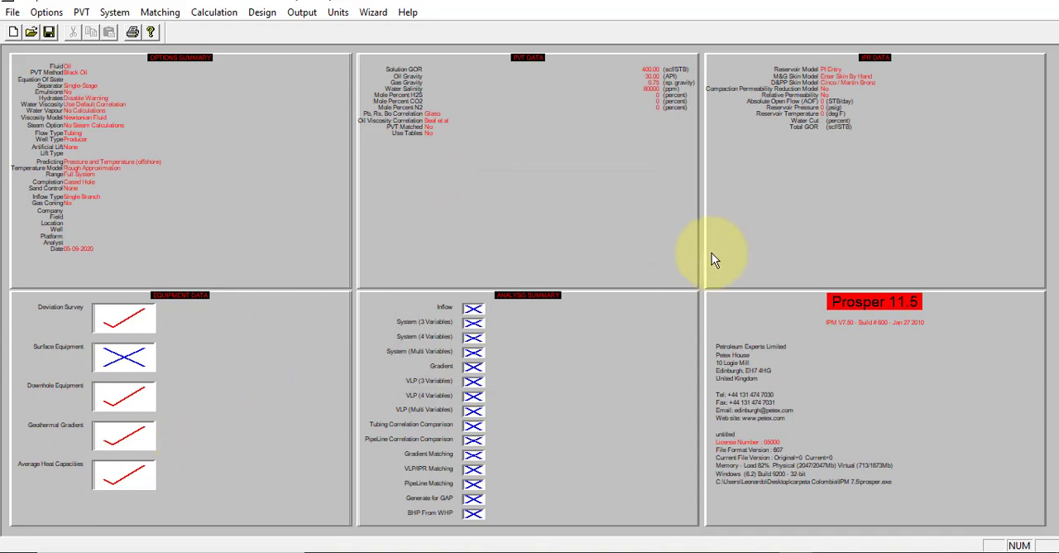
Step: Open the inflow performance data and choose the Darcy reservoir model with the Enter Skin By Hand option
double_click(795, 204)
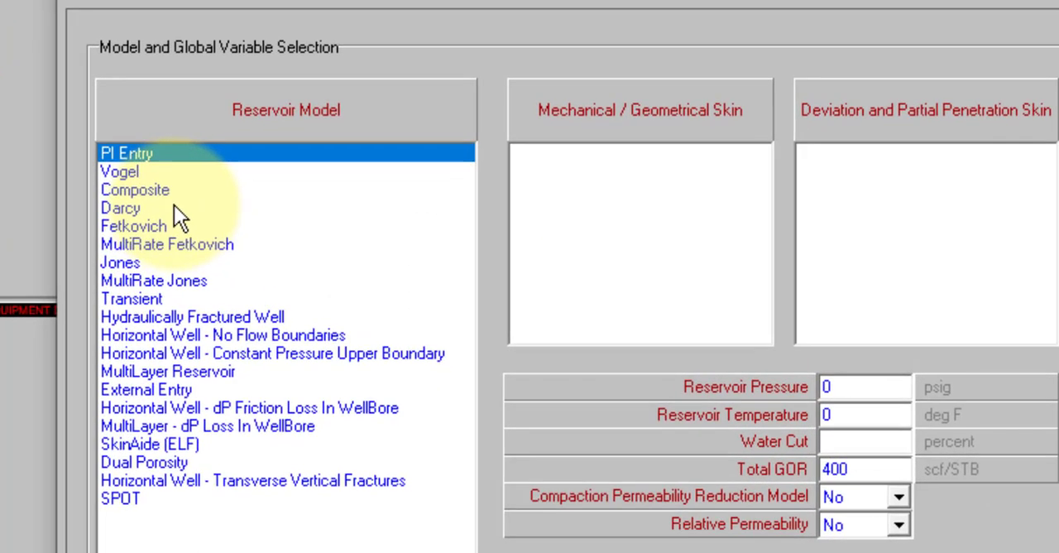
click(258, 237)
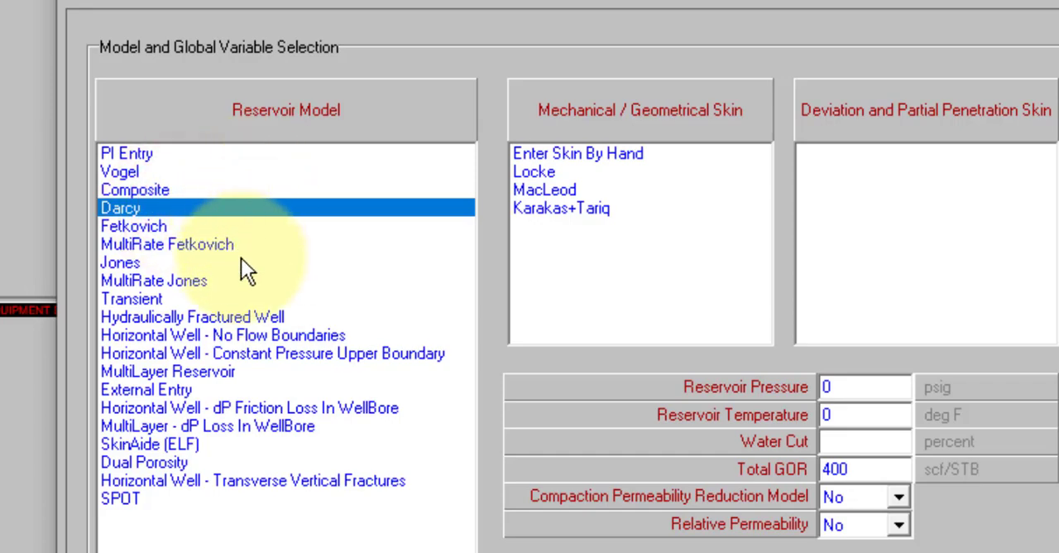
click(569, 157)
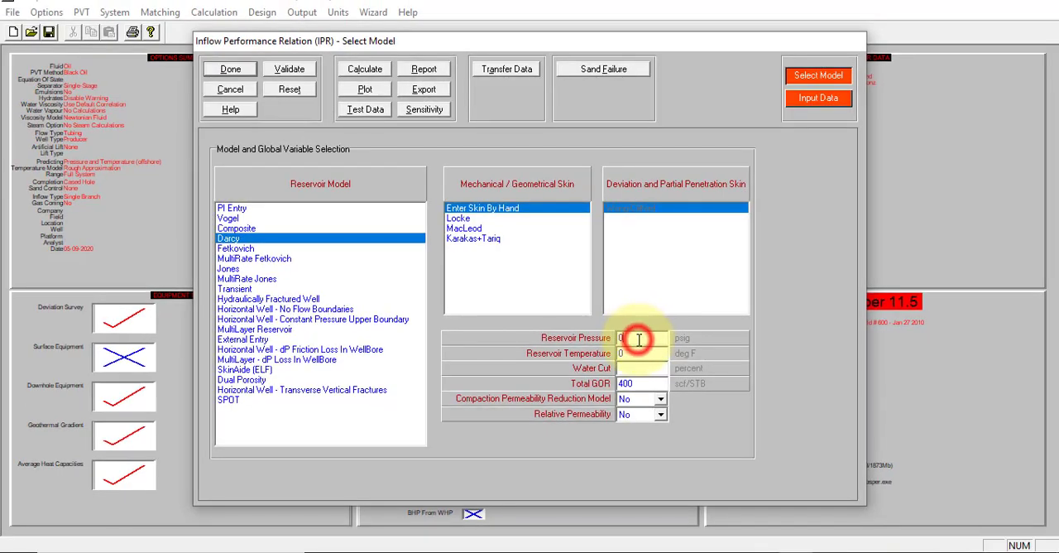
Step: Look up the reservoir pressure in the reservoir data slide and set it to 4000 psig in the Darcy model selection
key(alt+Tab)
click(572, 295)
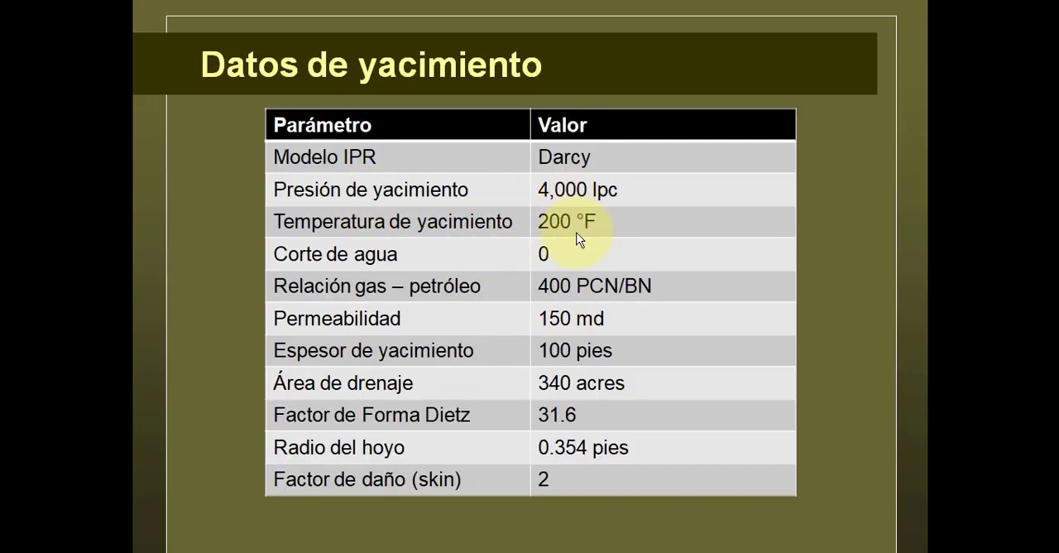
key(alt+Tab)
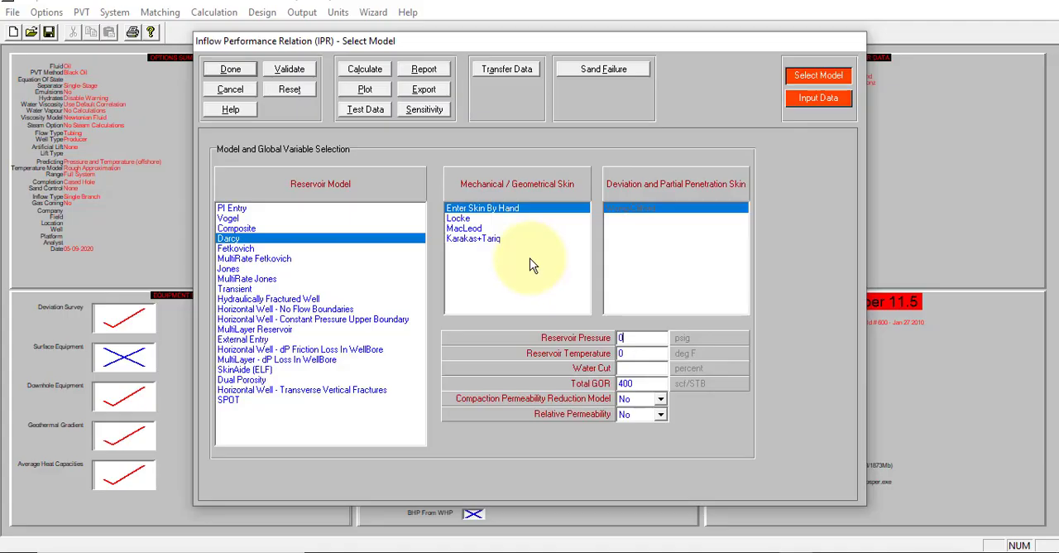
click(639, 341)
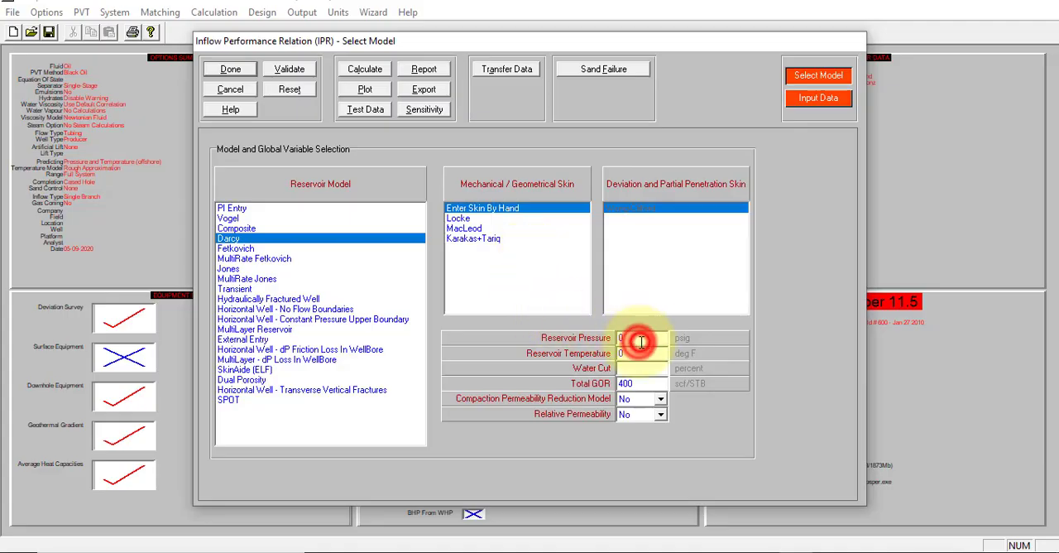
text(4000)
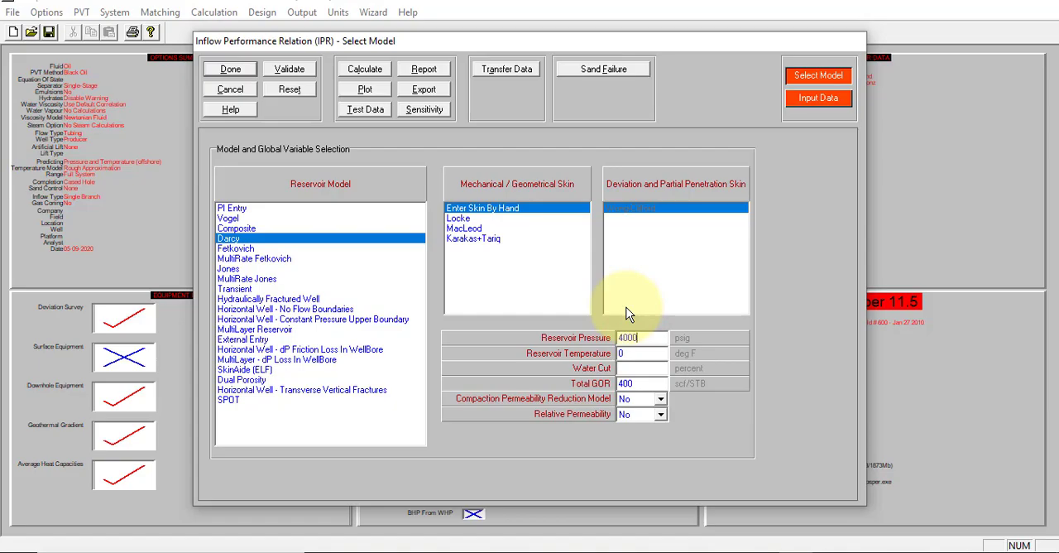
Step: Set the reservoir temperature to 200 deg F and the water cut to 0 percent, following the reservoir data slide
key(alt+Tab)
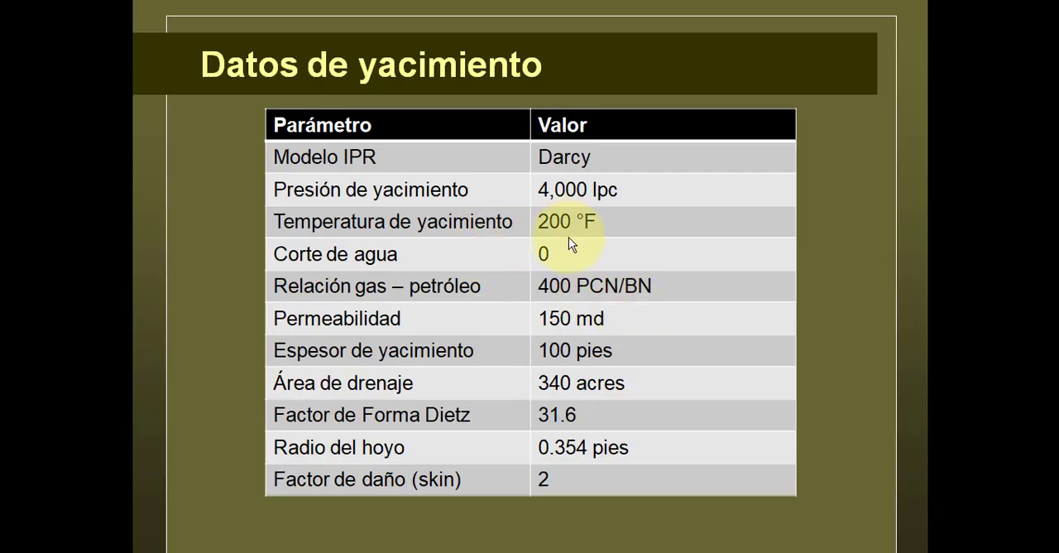
key(alt+Tab)
click(649, 353)
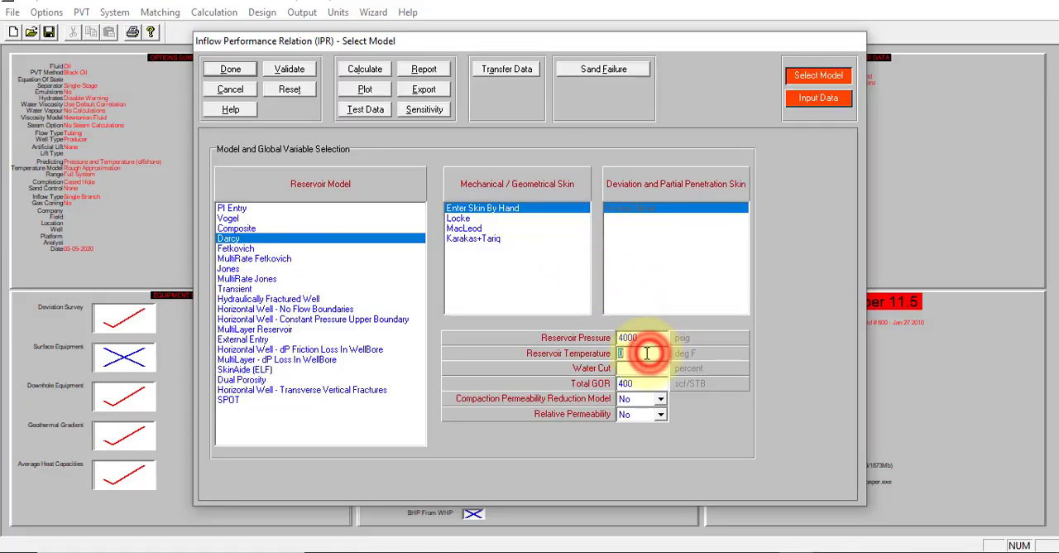
text(200)
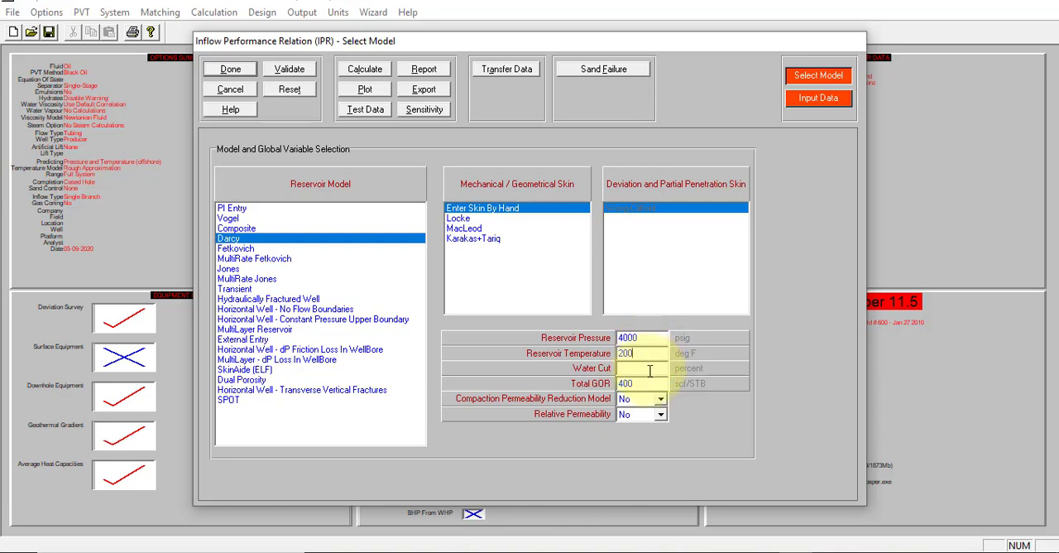
click(650, 369)
text(0)
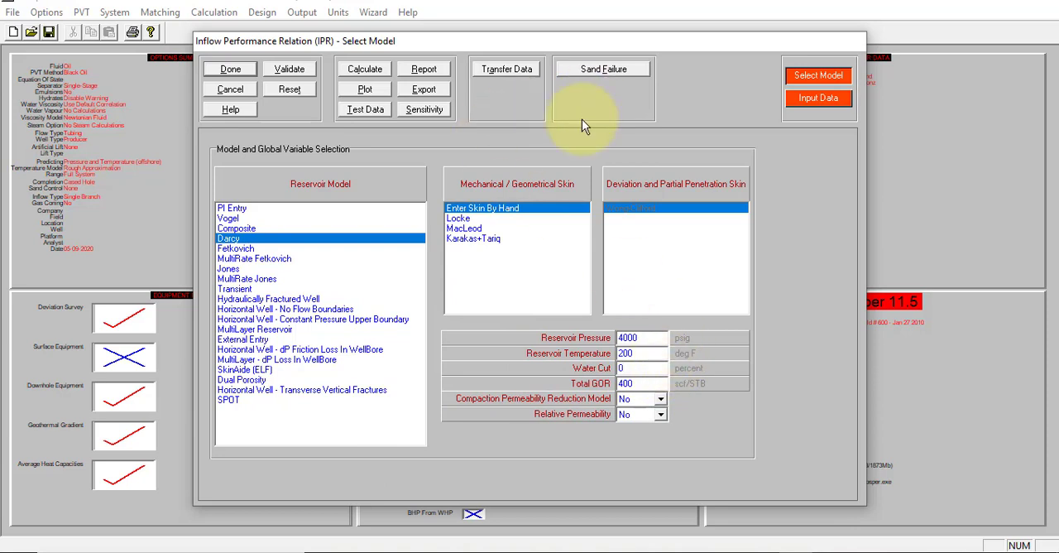
Step: Open the Darcy model's input data and enter a reservoir permeability of 150 md and a thickness of 100 feet
click(817, 99)
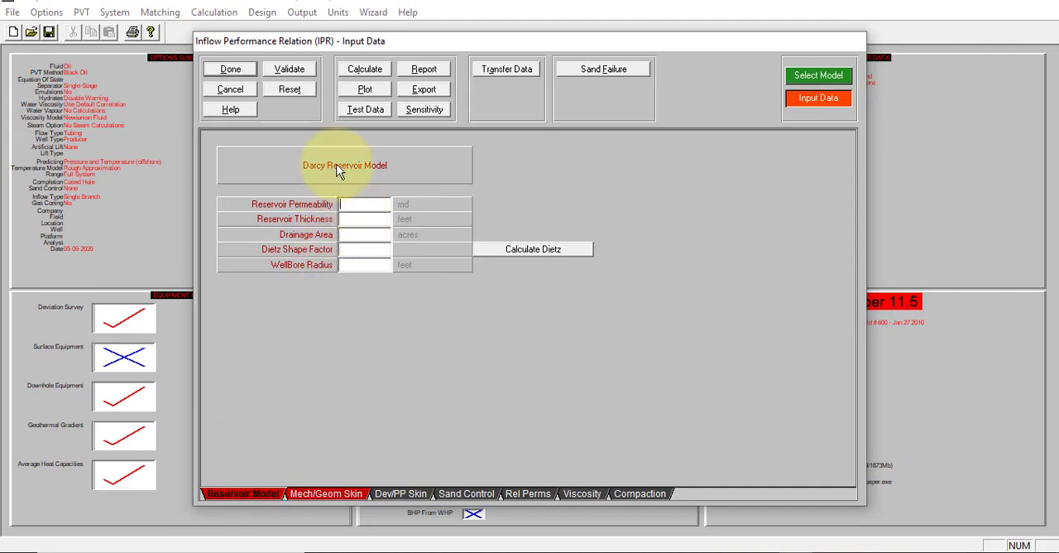
key(alt+Tab)
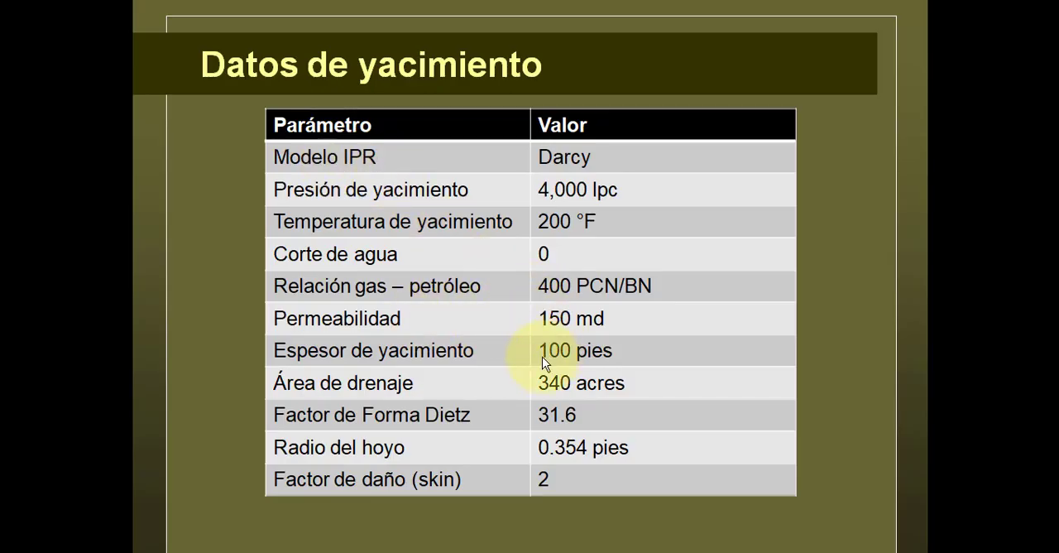
key(alt+Tab)
text(150)
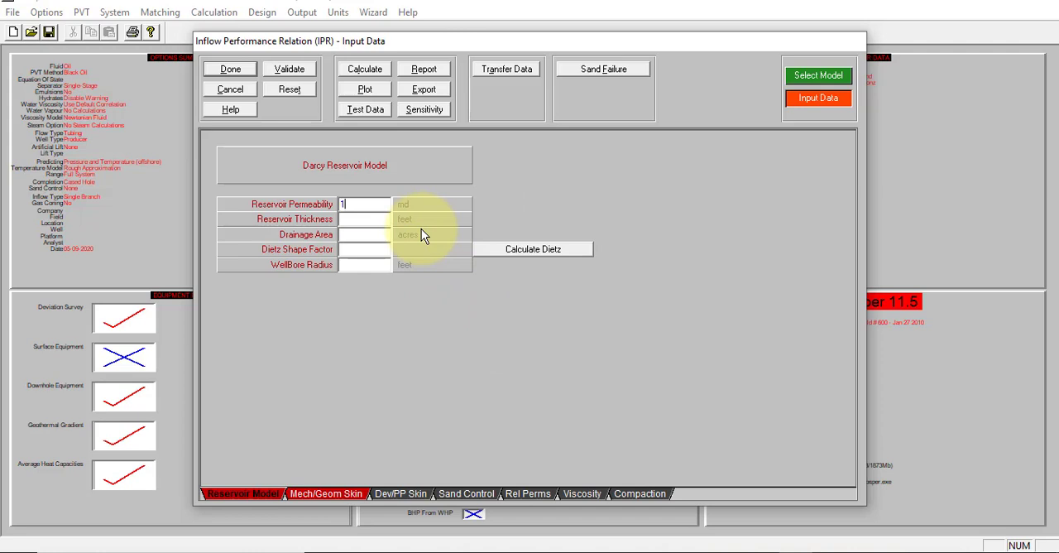
click(376, 218)
text(100)
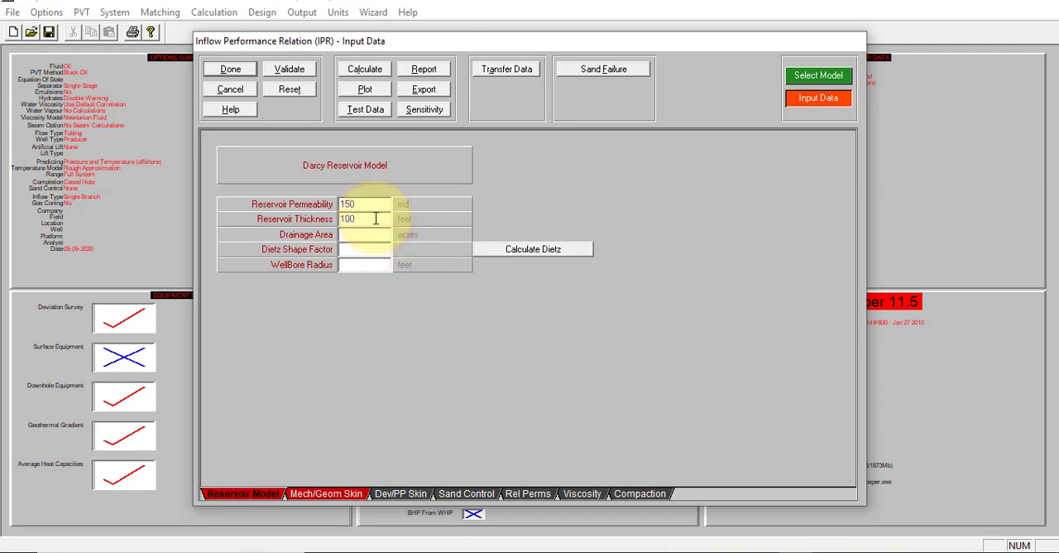
Step: Set the drainage area to 340 acres and the Dietz shape factor to 31.6, following the reservoir data slide
click(355, 234)
key(alt+Tab)
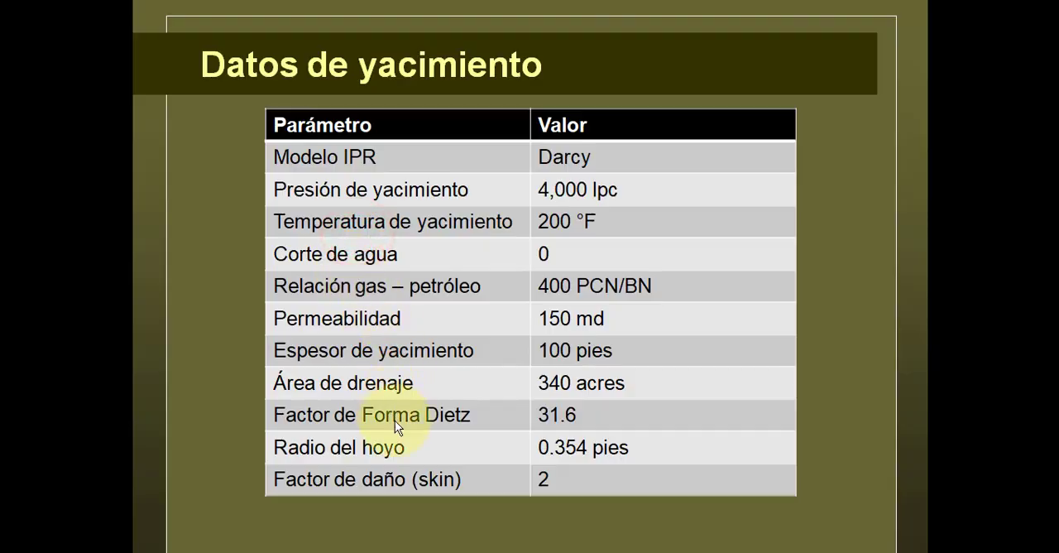
key(alt+Tab)
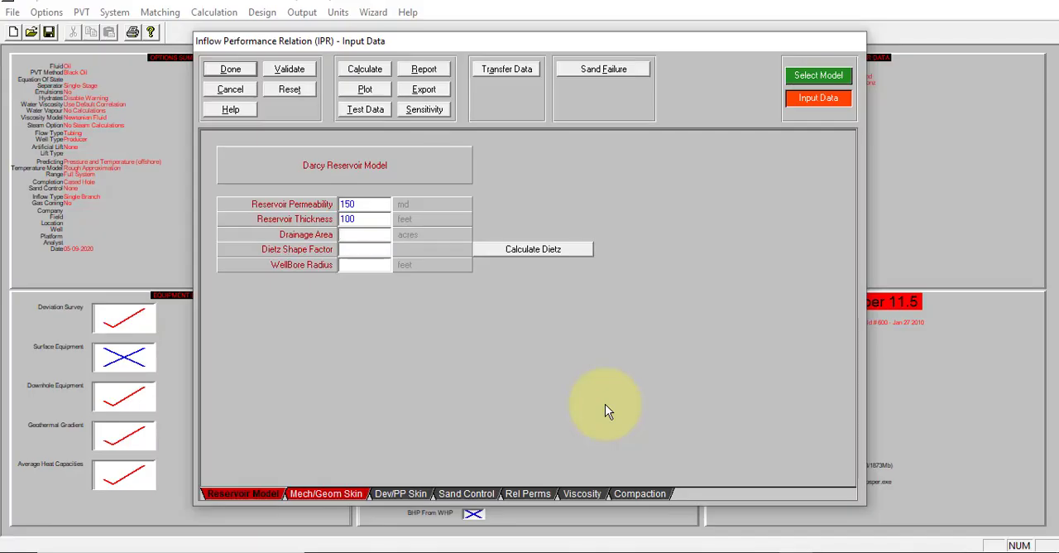
text(340)
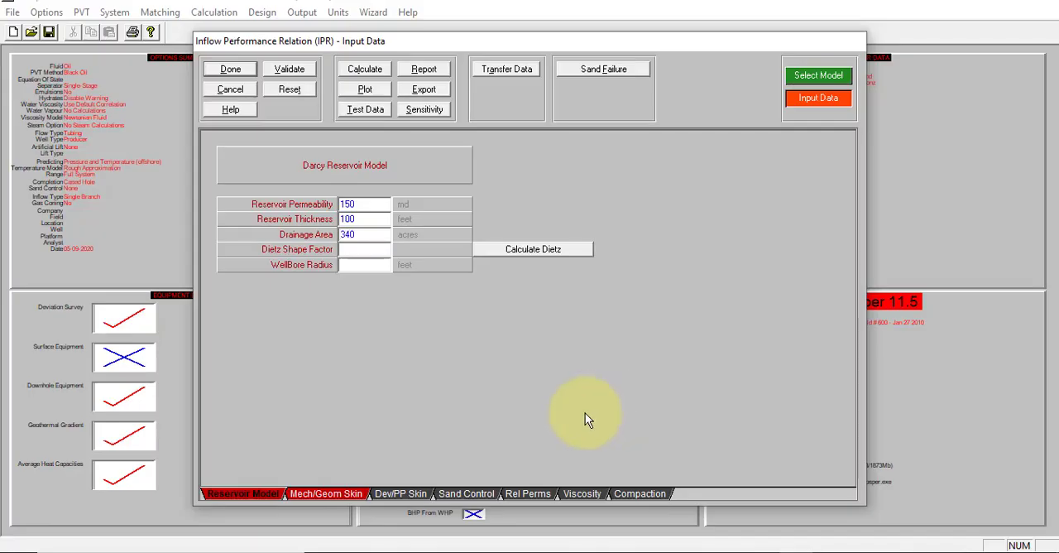
click(370, 251)
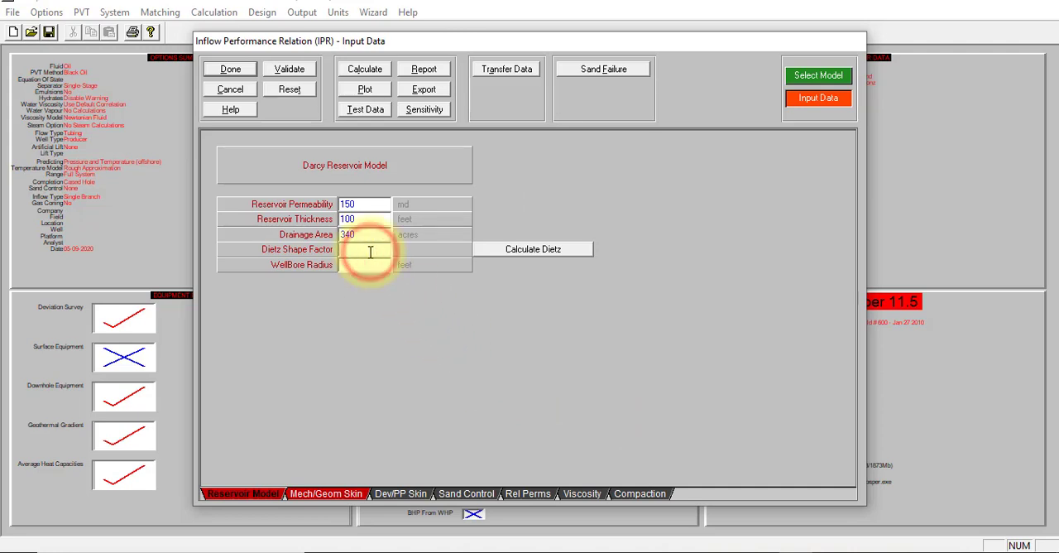
text(31.6)
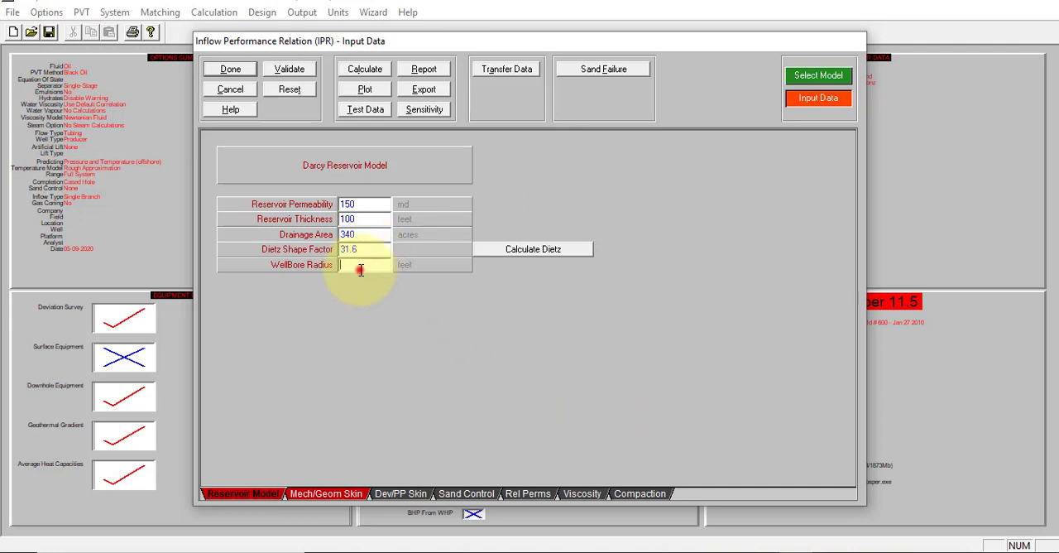
Step: Set the wellbore radius to 0.354 feet and validate the Darcy reservoir model data
click(358, 268)
key(alt+Tab)
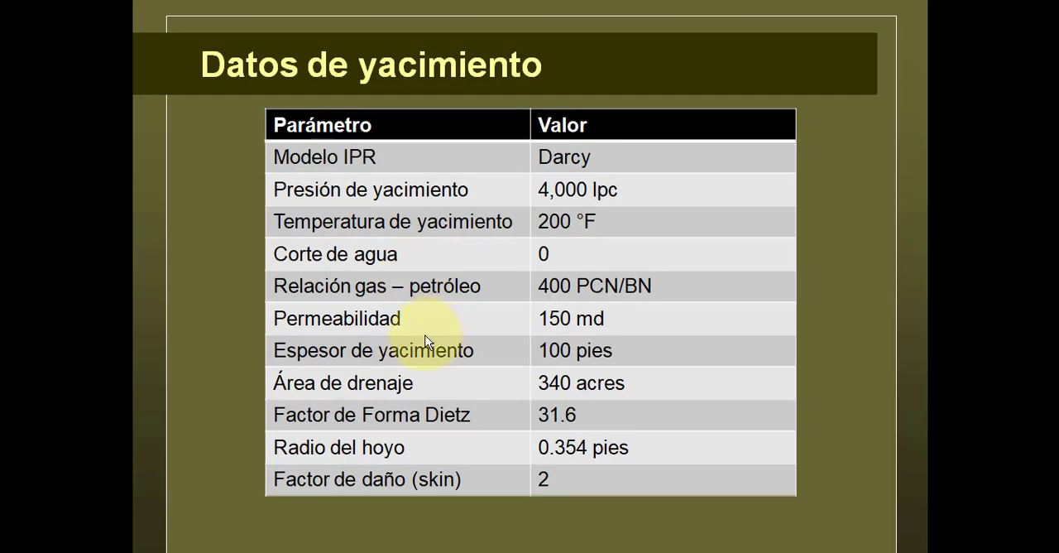
key(alt+Tab)
text(0.)
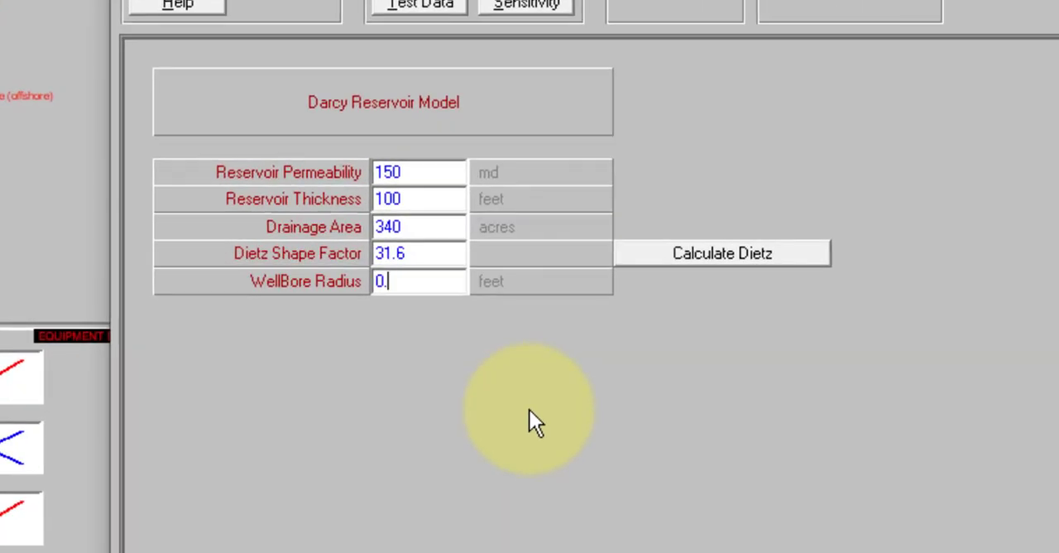
text(354)
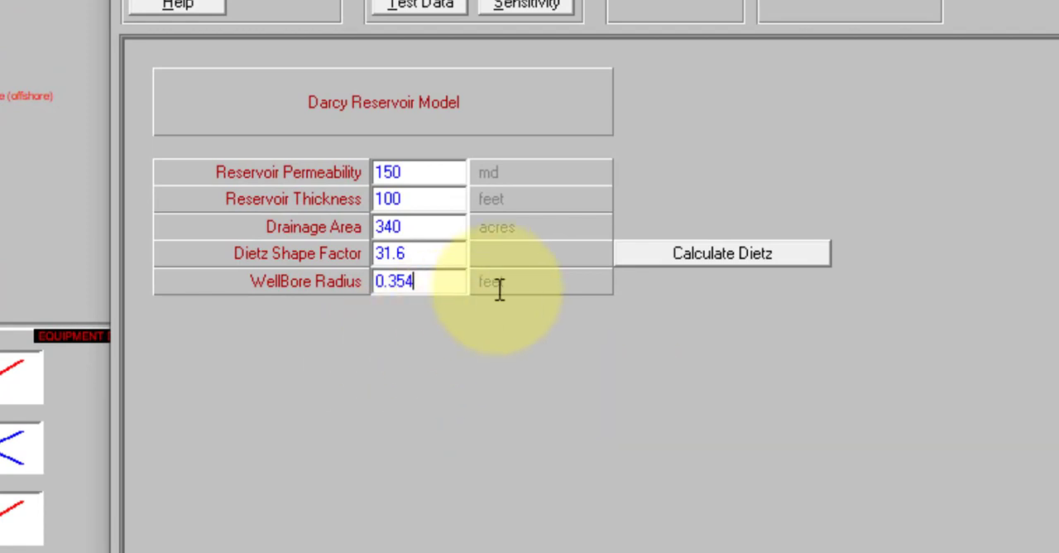
click(510, 282)
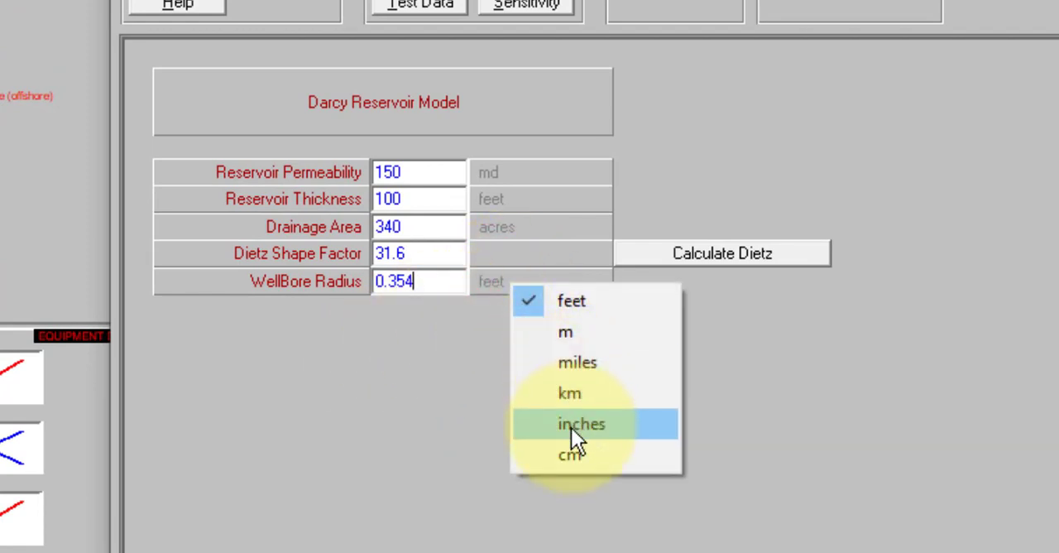
click(413, 400)
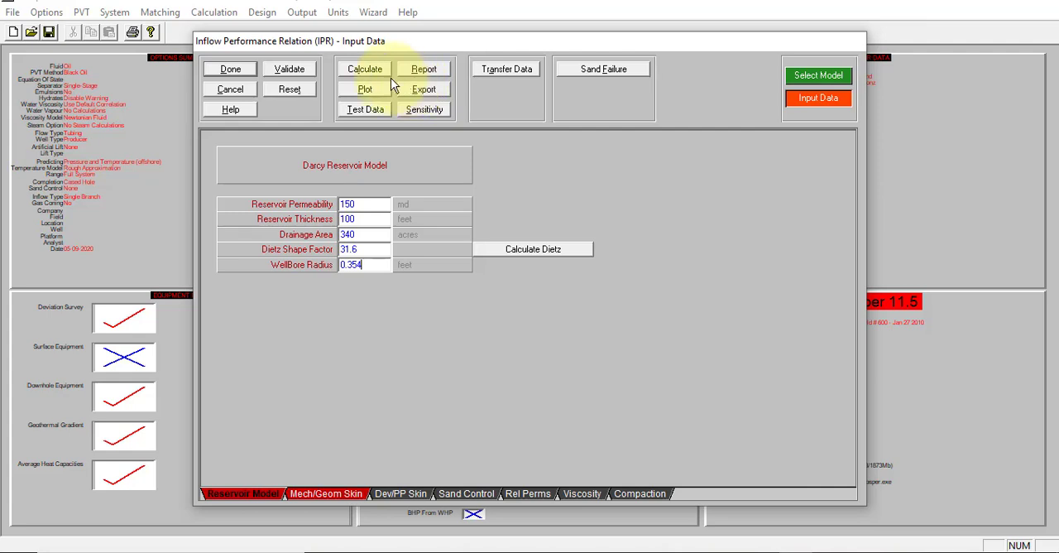
click(294, 71)
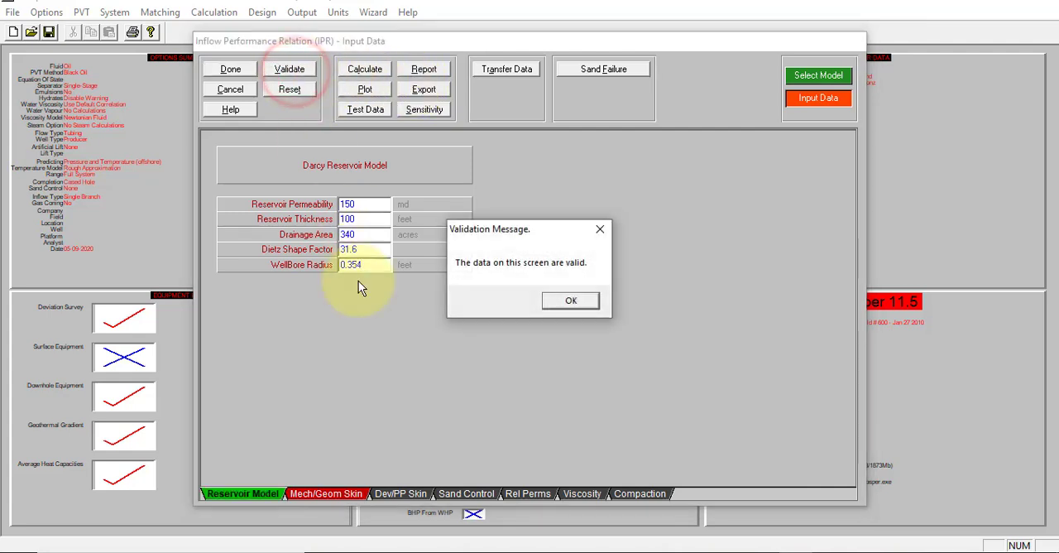
click(560, 302)
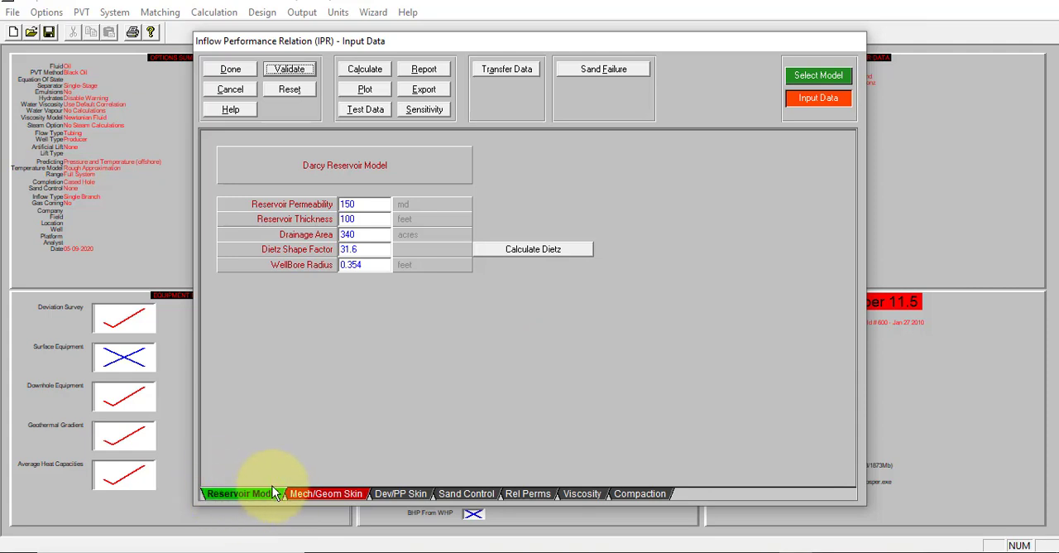
Step: Enter a mechanical/geometrical skin of 2 and validate the skin data
click(307, 493)
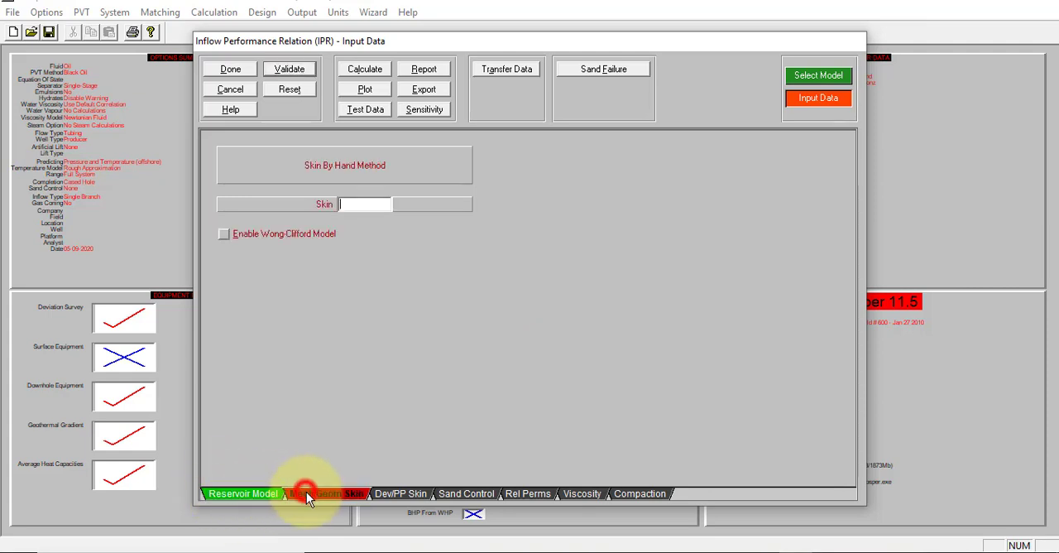
click(360, 203)
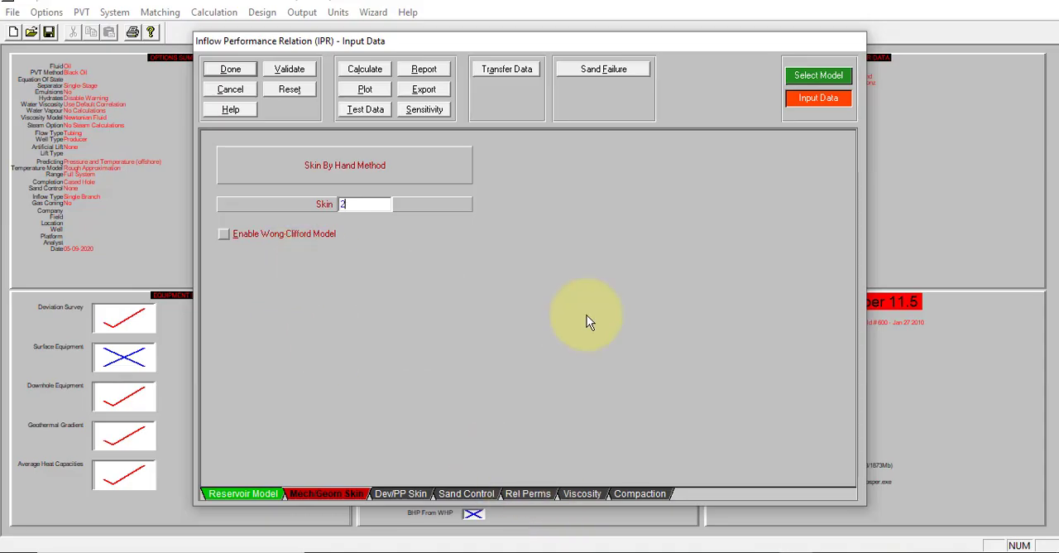
click(303, 69)
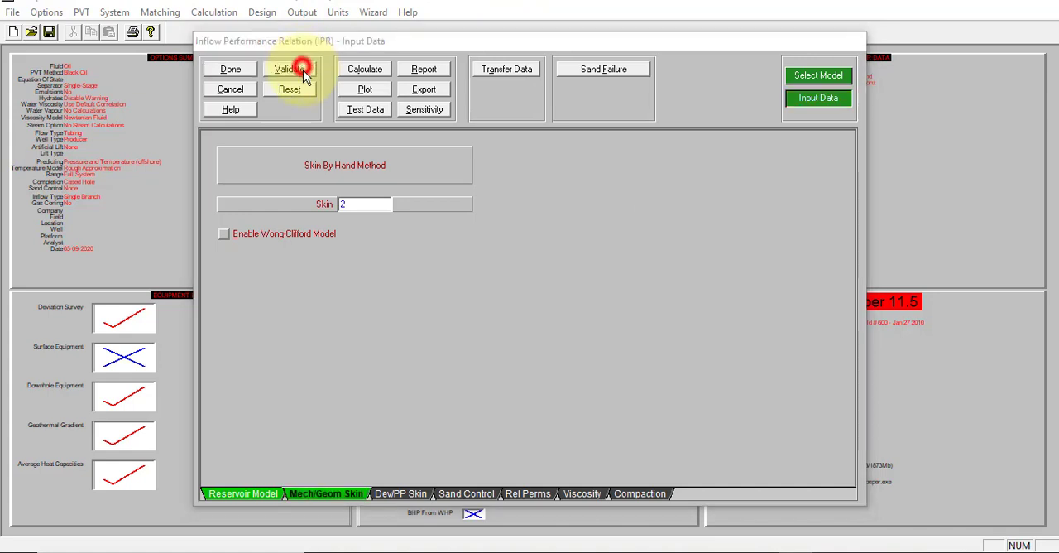
click(571, 298)
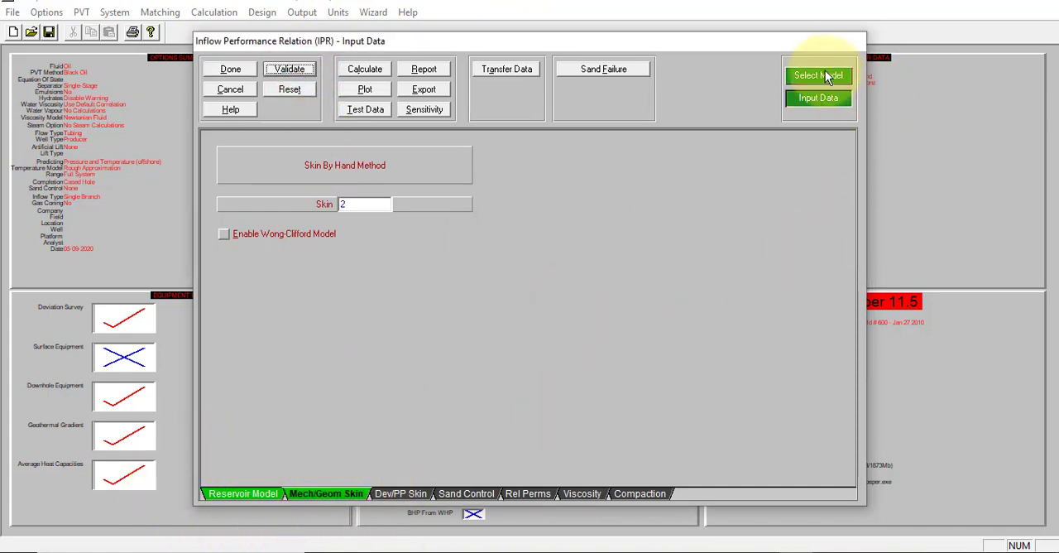
Step: Calculate the IPR curve, review its maximized plot, and finish the inflow performance data
click(371, 70)
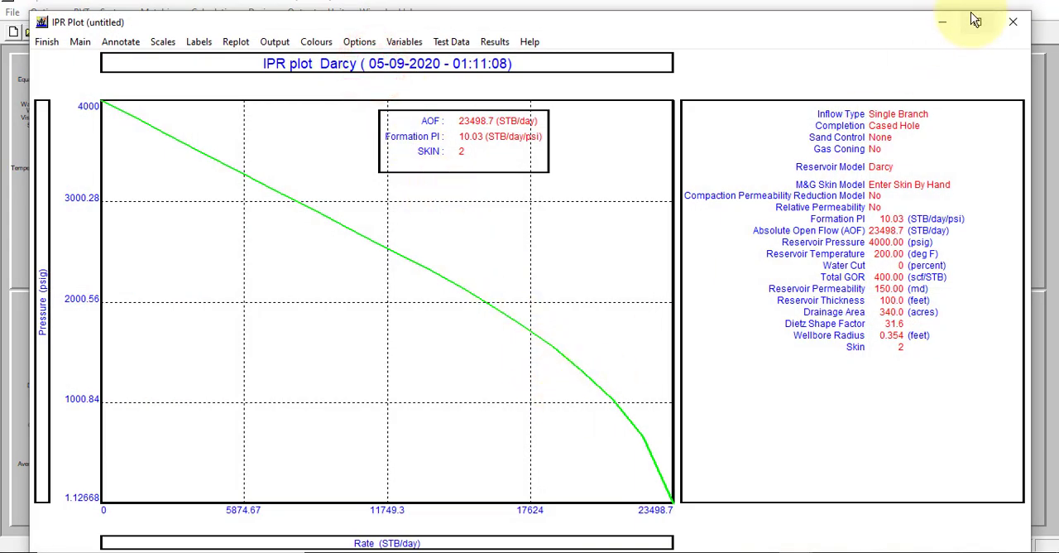
click(975, 19)
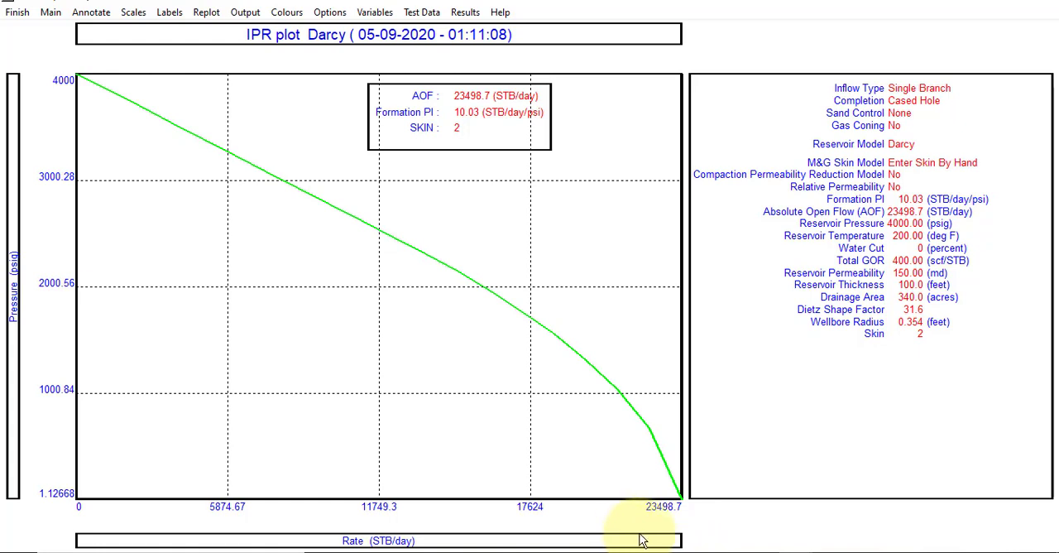
click(17, 13)
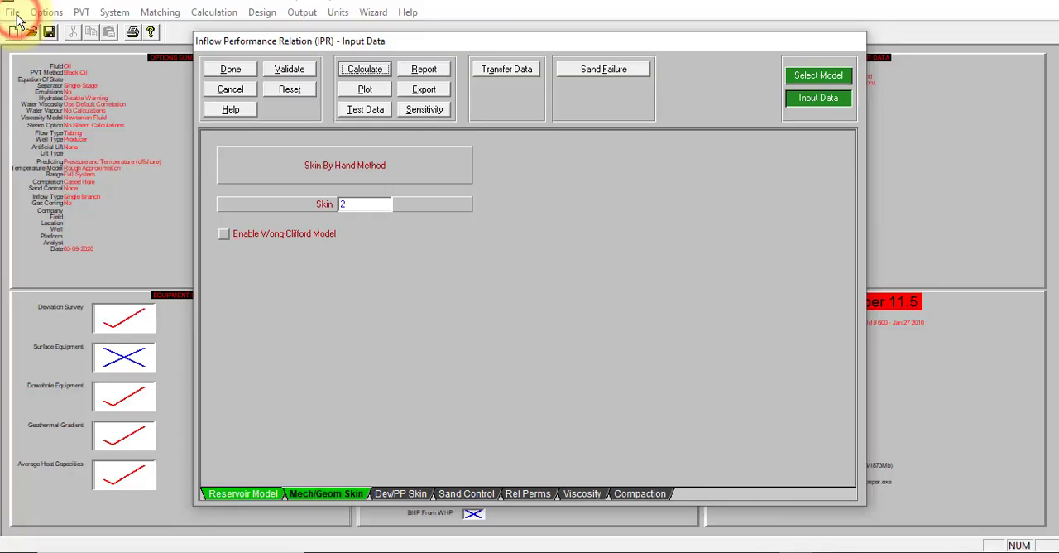
click(234, 69)
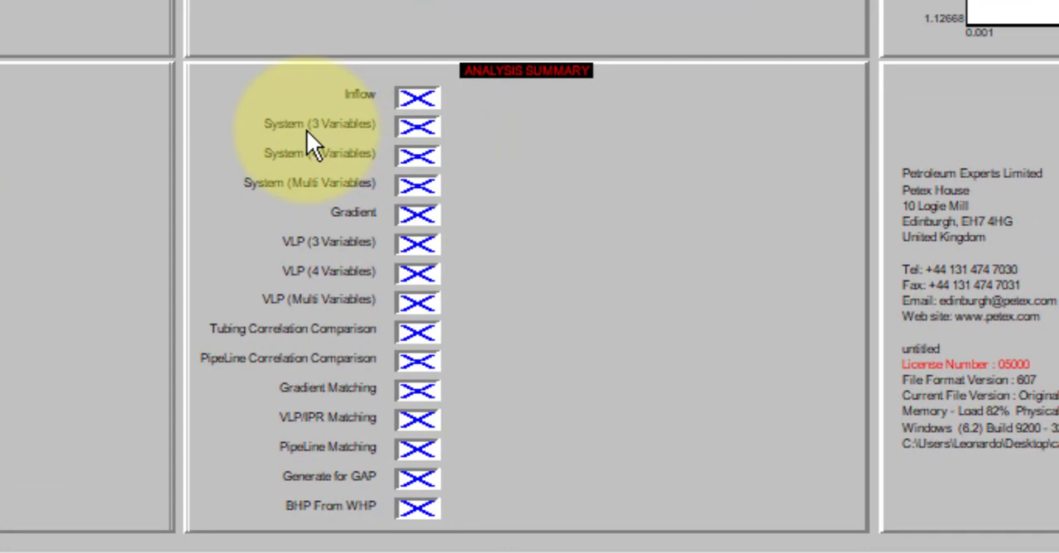
Step: Set up a System (3 Variables) calculation with a top node pressure of 250 psig, following the problem statement slide
click(418, 126)
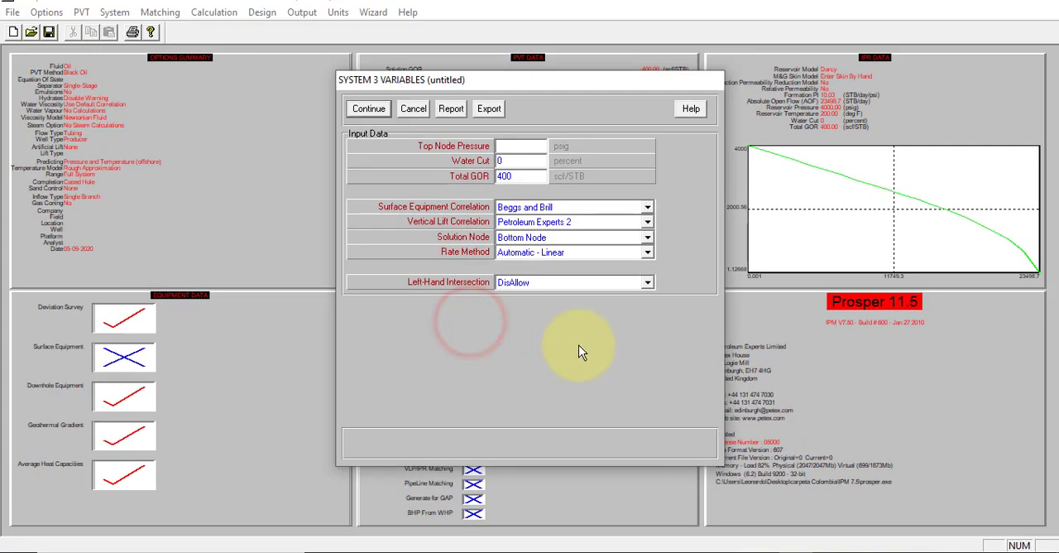
key(alt+Tab)
click(556, 223)
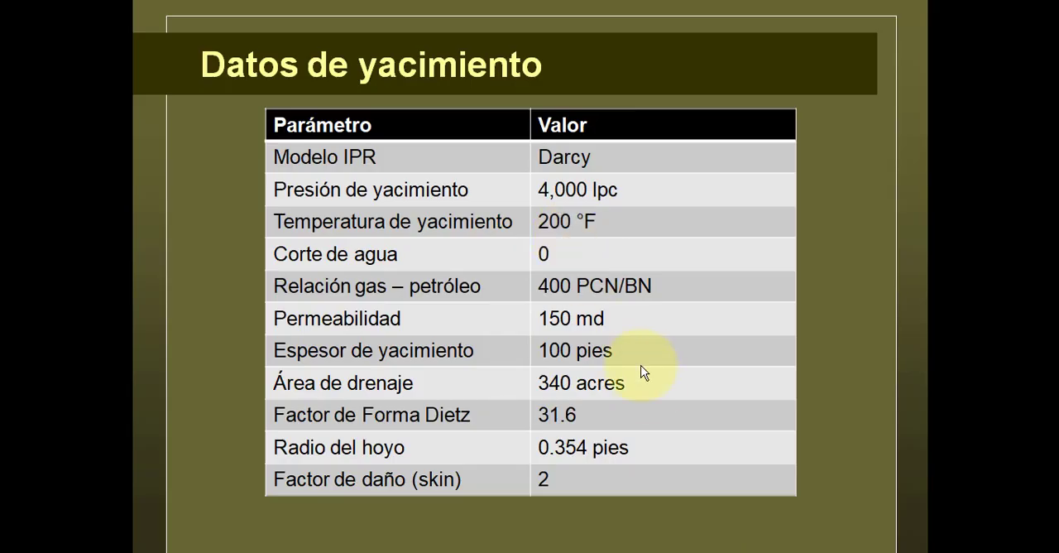
click(649, 385)
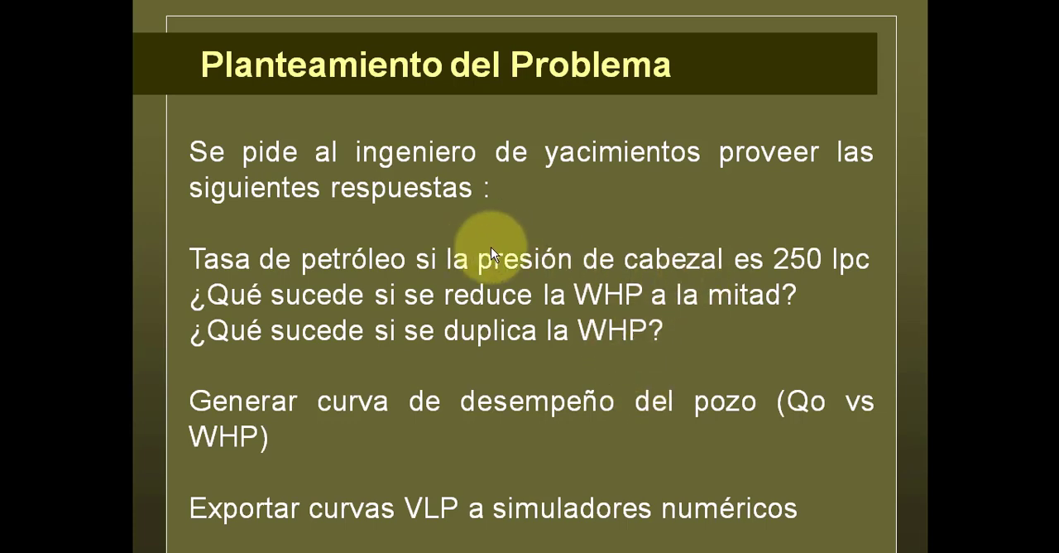
key(alt+Tab)
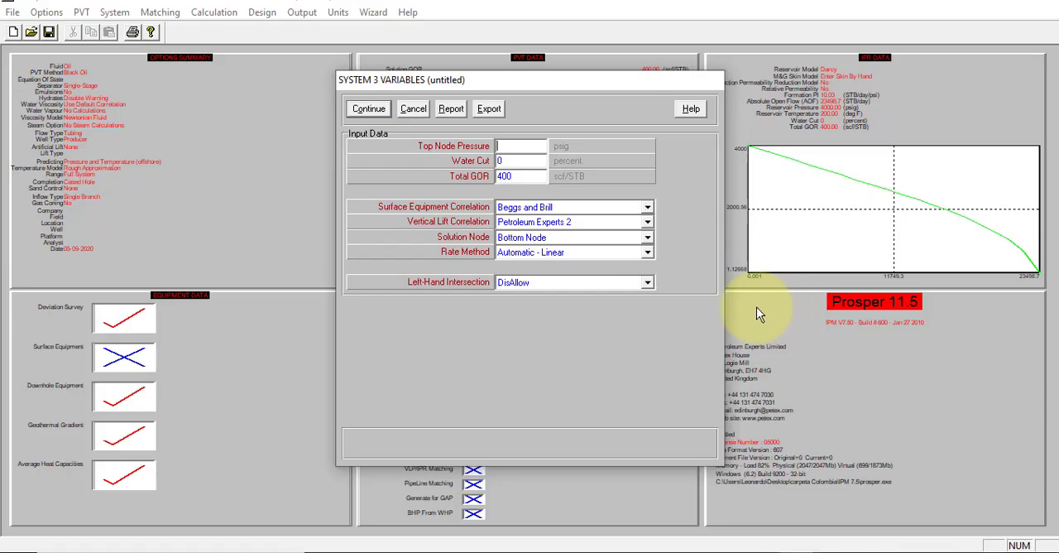
click(523, 146)
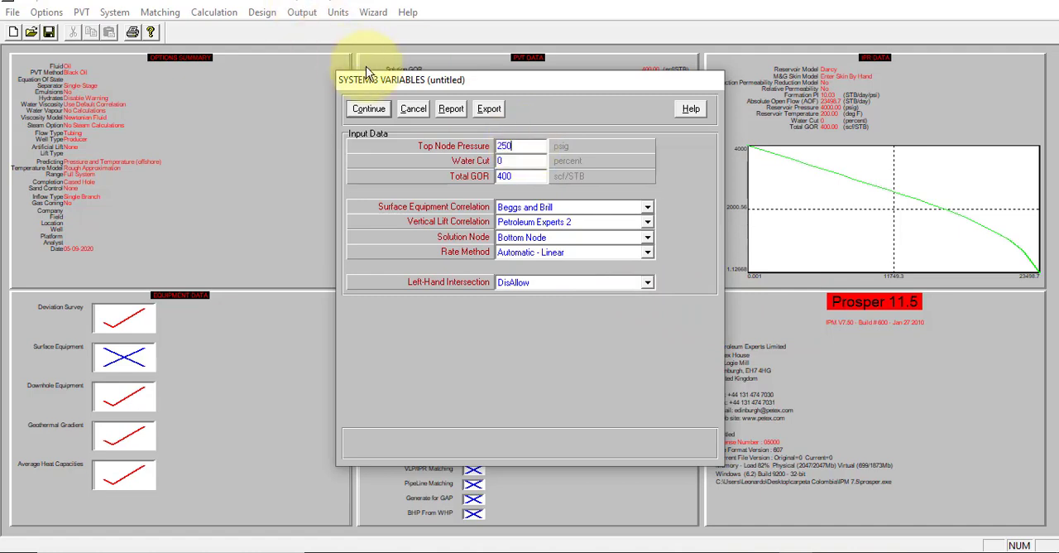
click(379, 113)
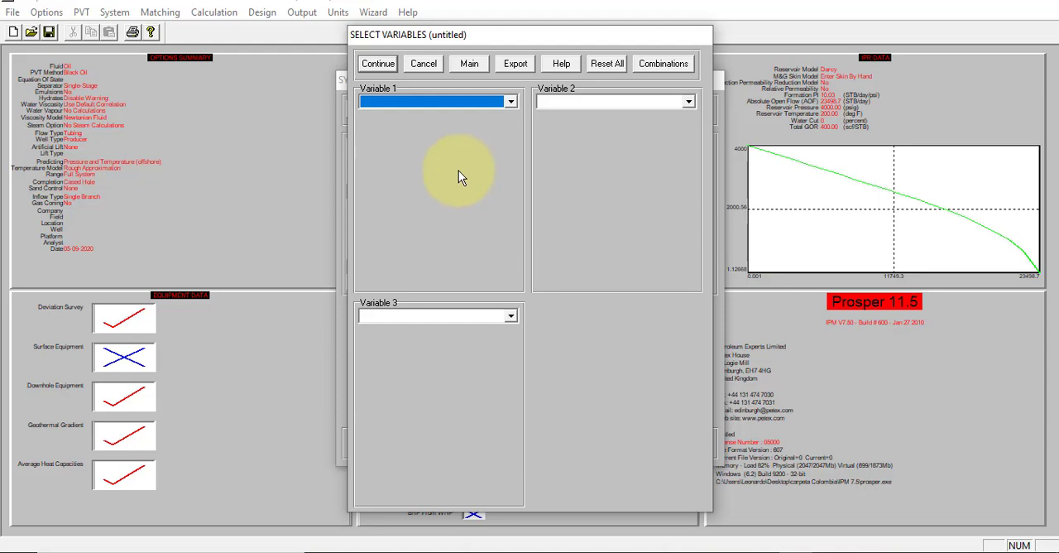
Step: Run the system calculation at 250 psig without selecting any sensitivity variables
click(386, 65)
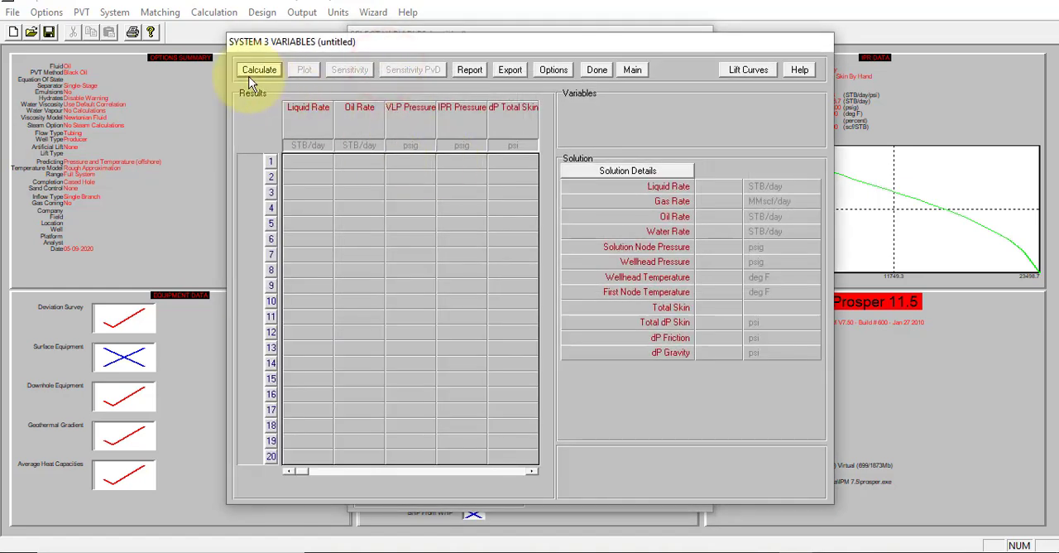
click(255, 72)
click(616, 310)
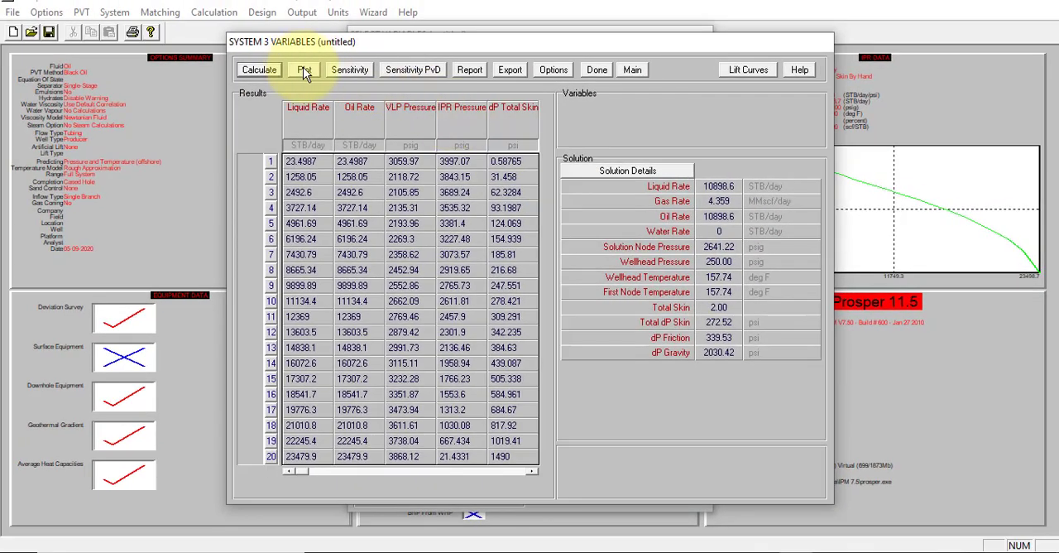
Step: Examine the maximized System Plot of inflow versus outflow for the 250 psig case and return to the main screen
click(304, 72)
click(314, 72)
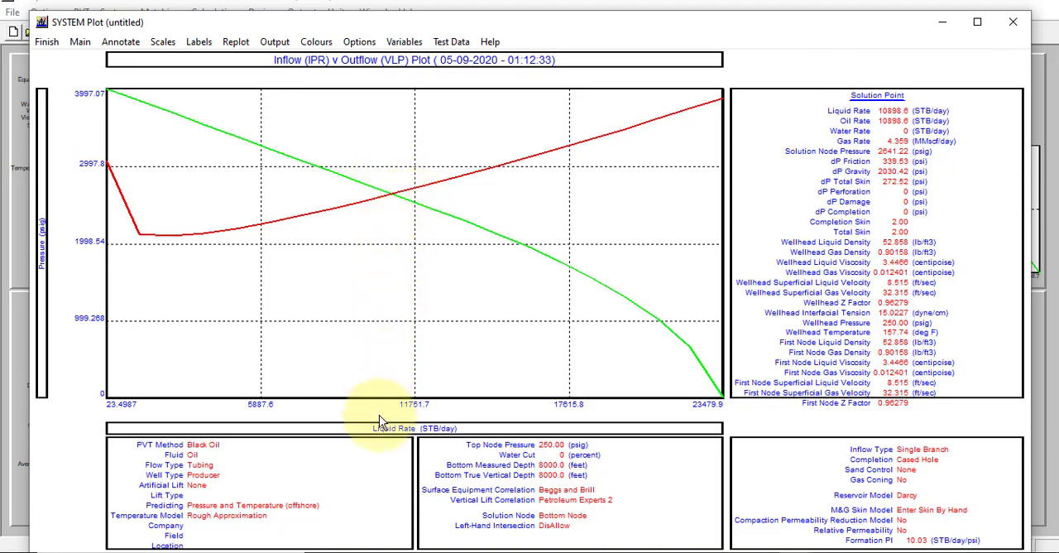
click(975, 26)
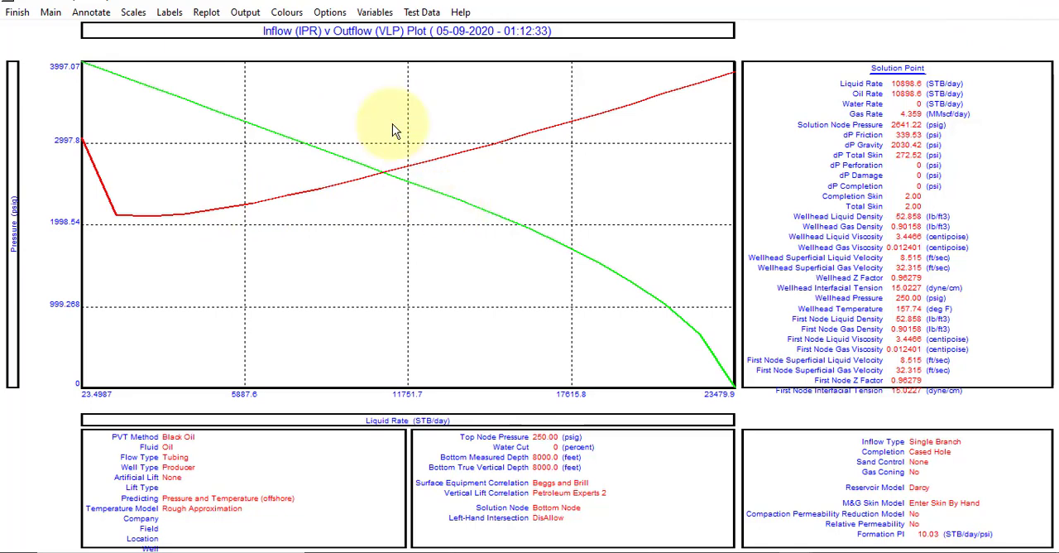
click(20, 12)
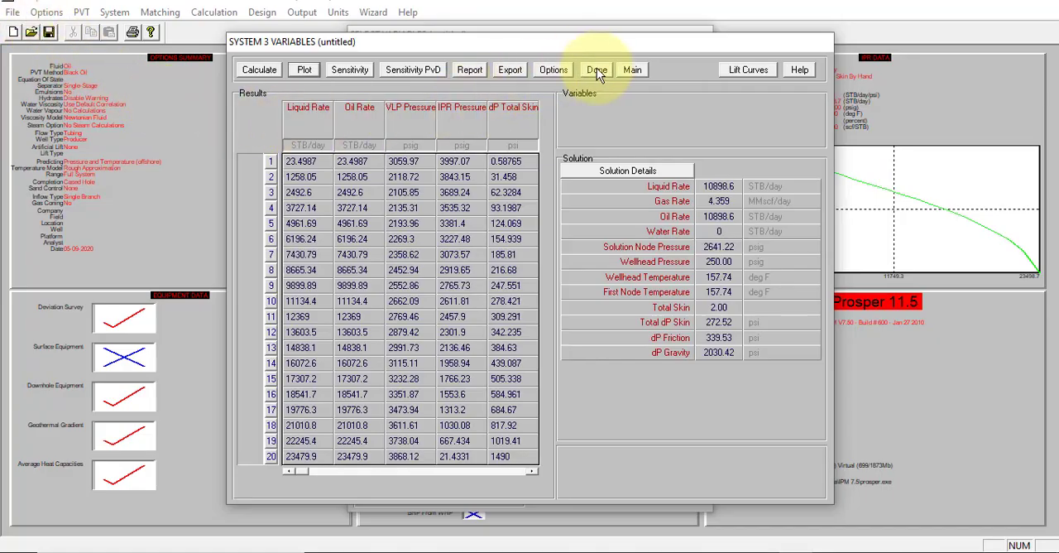
click(629, 69)
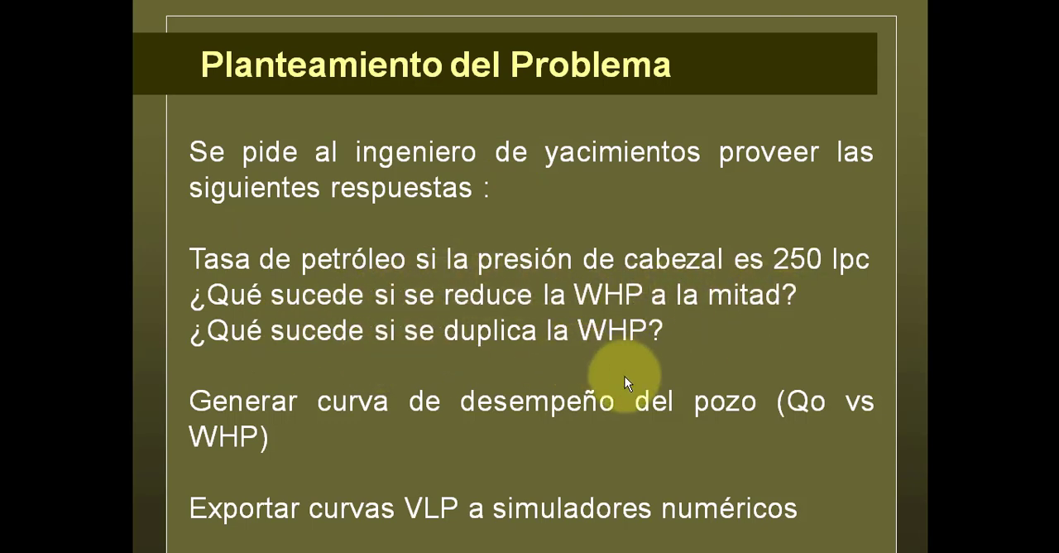
Step: Reopen the System (3 Variables) setup and define First Node Pressure as Variable 1 with values 125, 250 and 500 psig
key(alt+Tab)
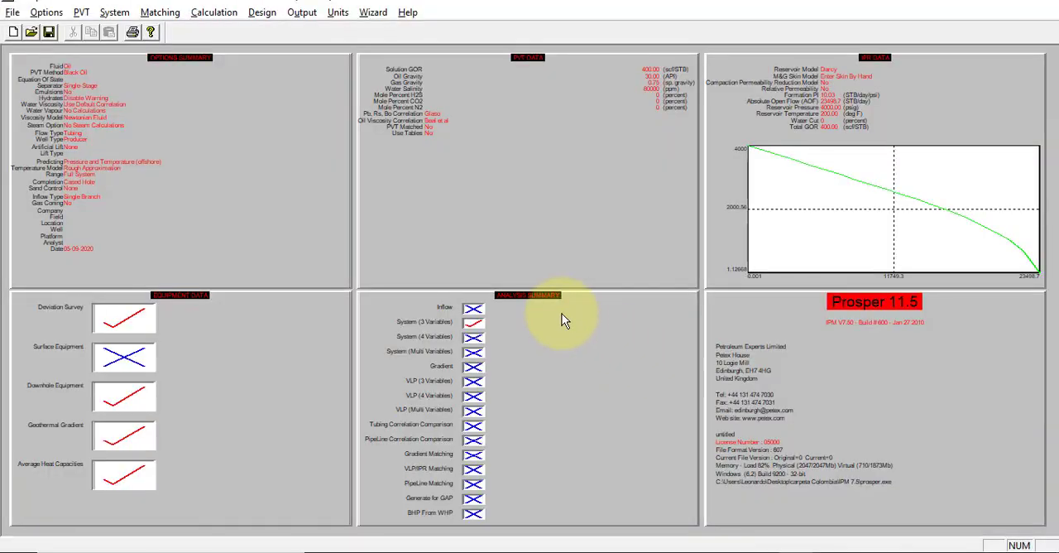
click(473, 323)
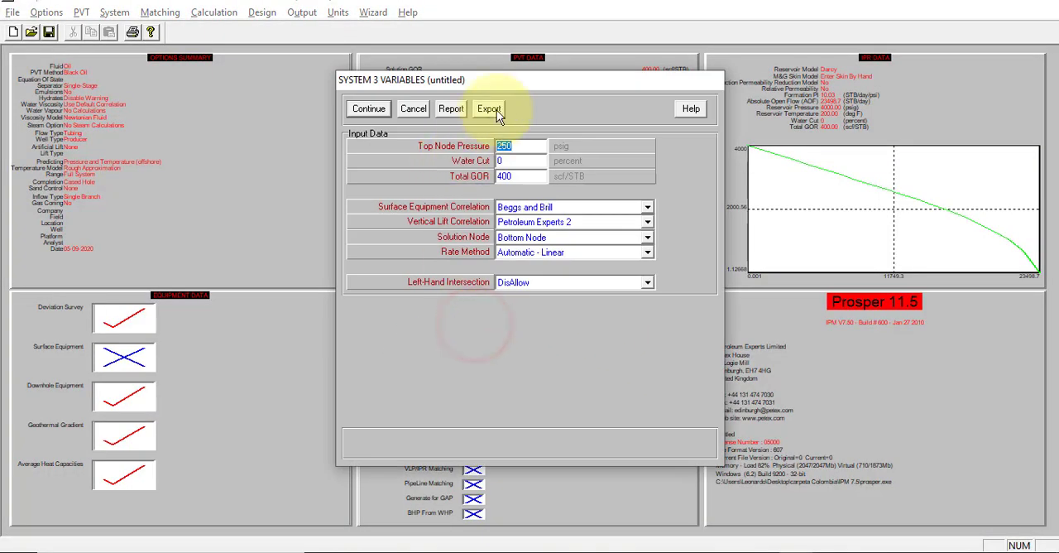
click(370, 108)
click(405, 101)
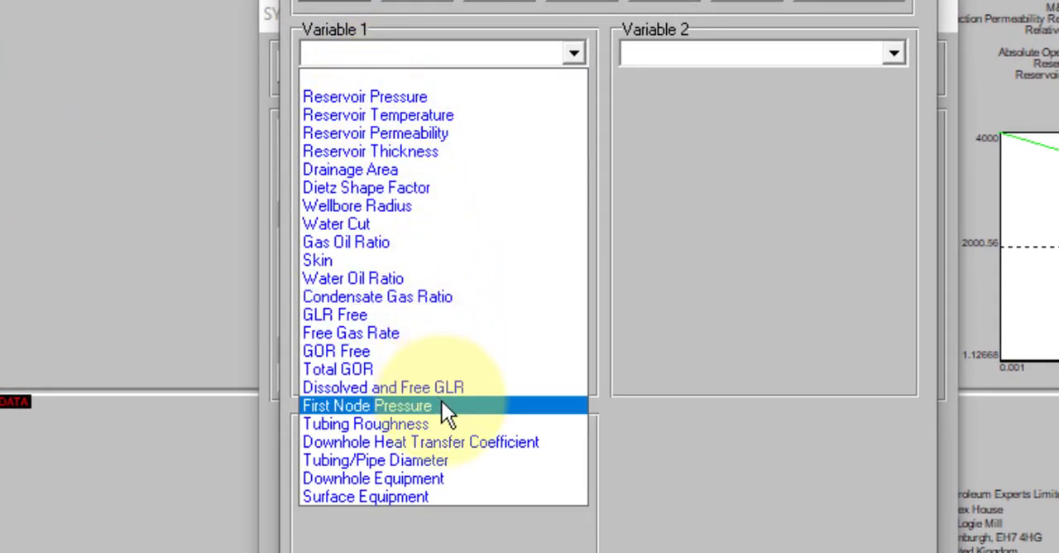
click(442, 405)
click(359, 124)
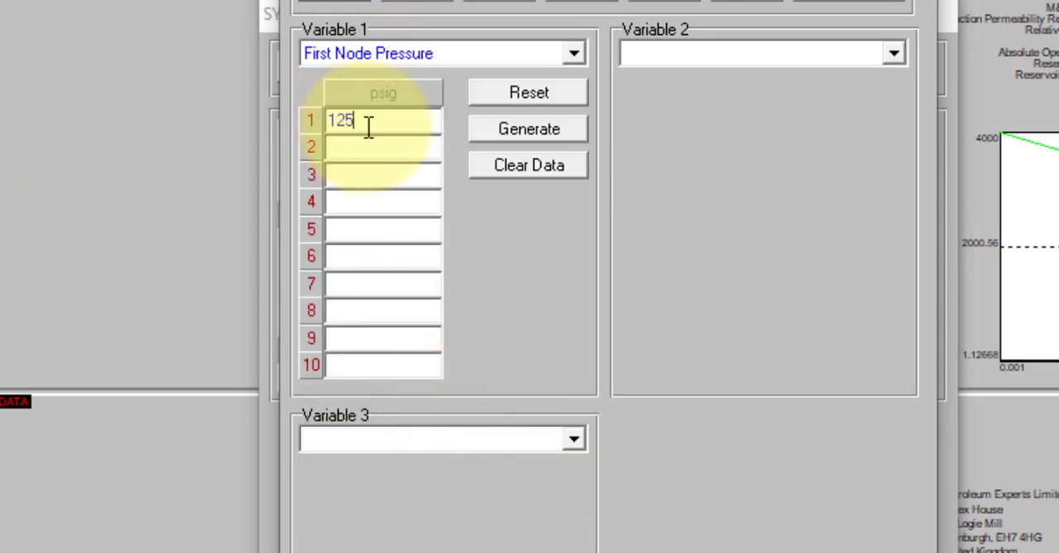
click(382, 147)
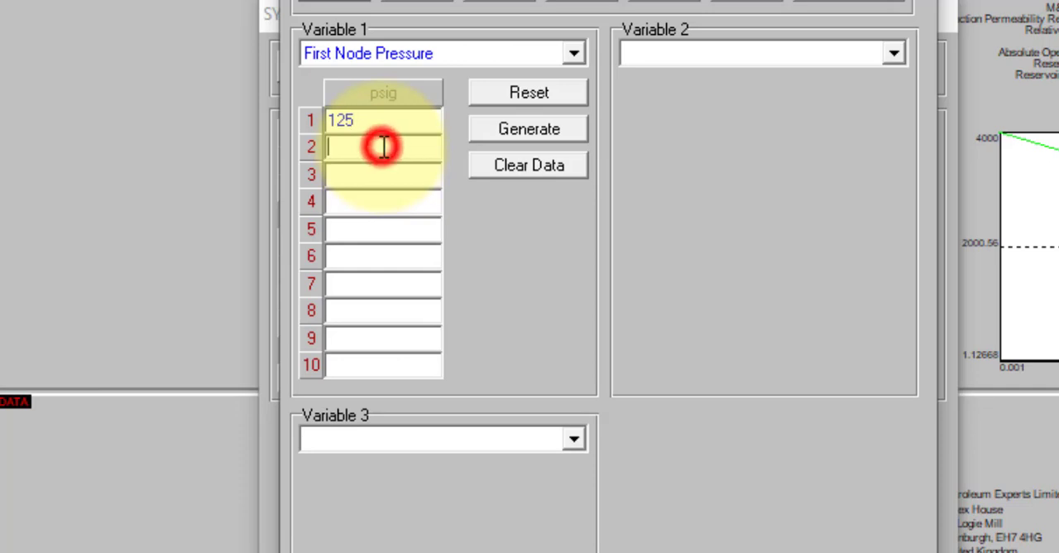
text(250)
click(348, 174)
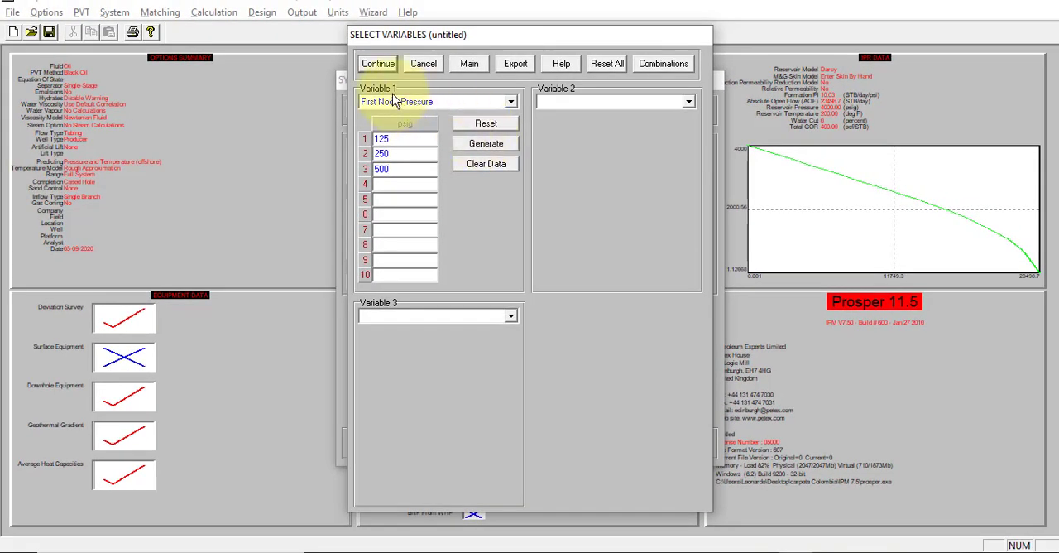
Step: Run the system sensitivity calculation for the three first node pressures
click(378, 63)
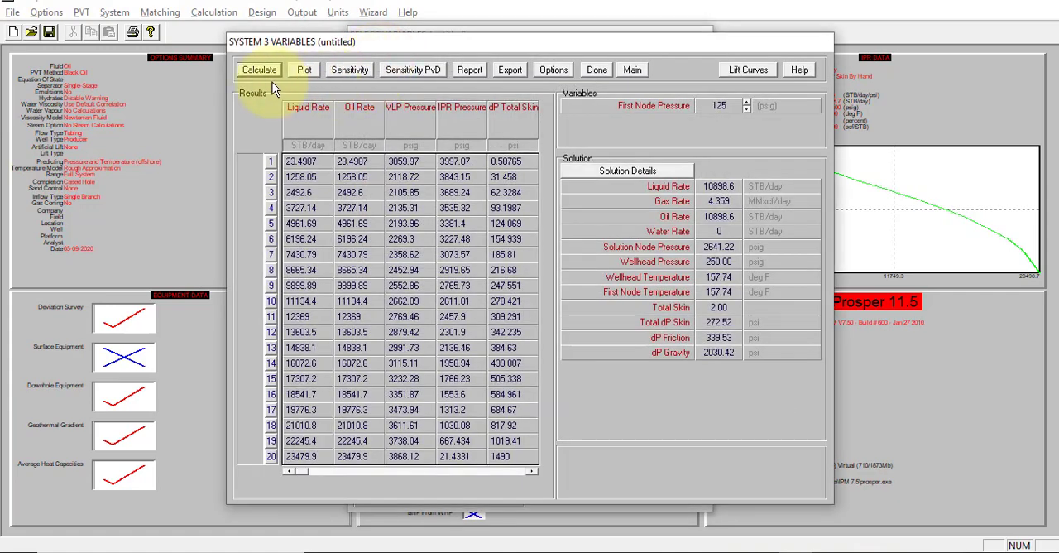
click(266, 72)
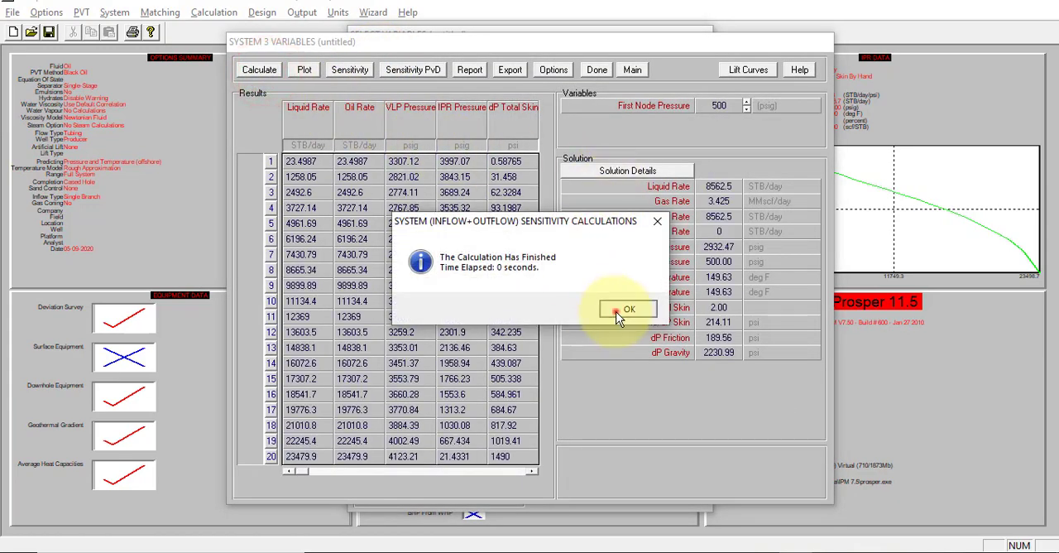
click(616, 313)
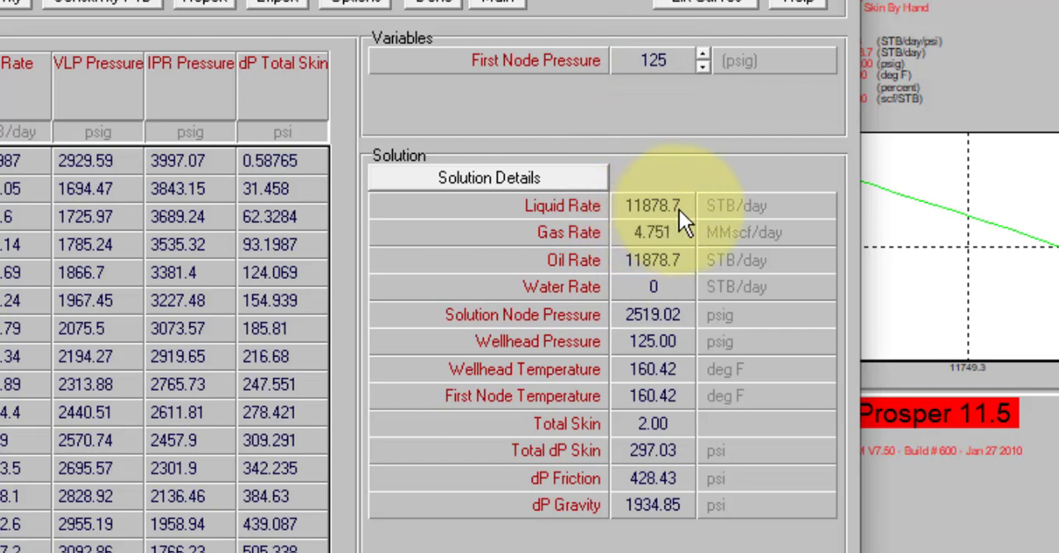
Step: Compare the solution rates and pressures for the 125, 250 and 500 psig first node pressure cases
click(704, 67)
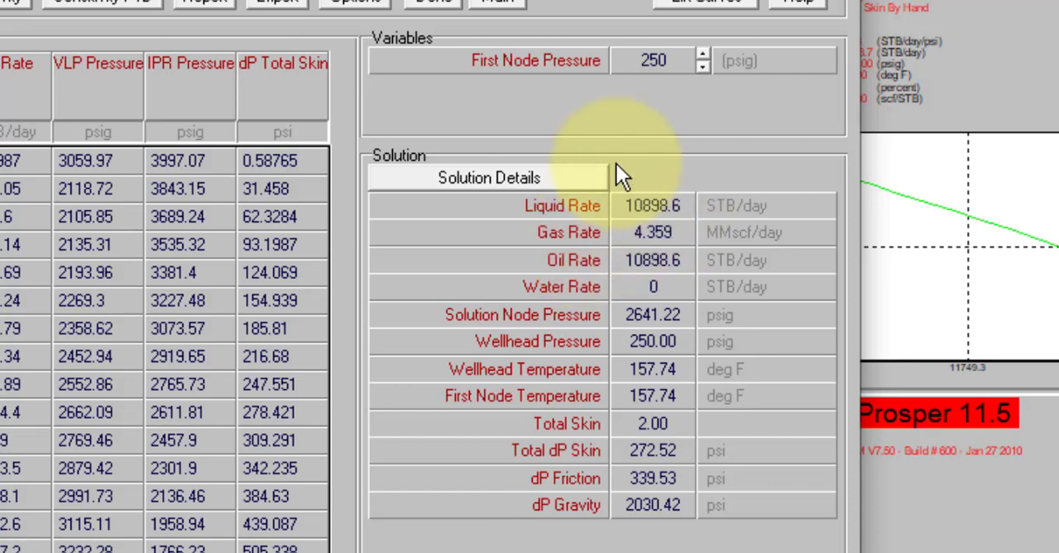
click(702, 58)
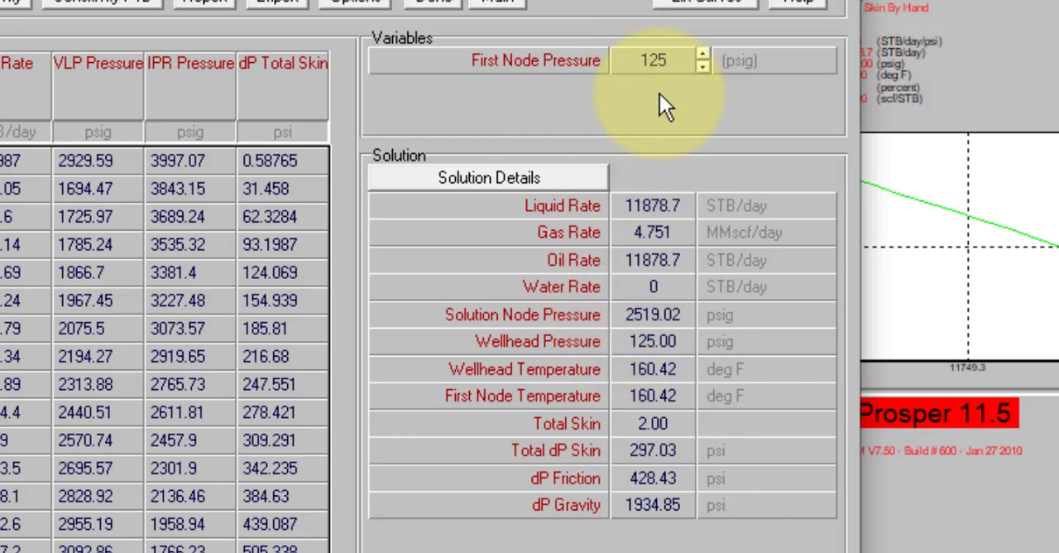
click(701, 56)
click(705, 70)
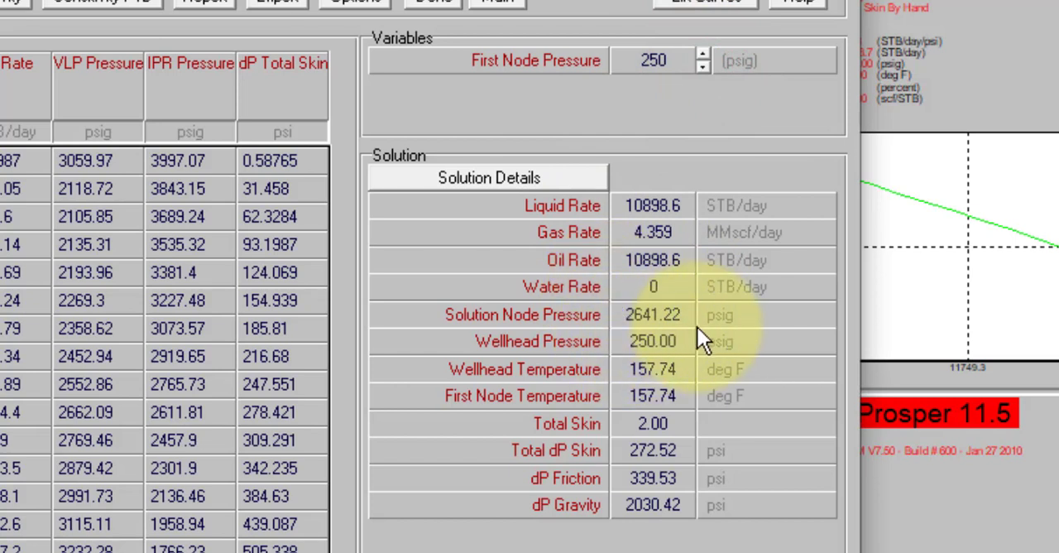
click(703, 68)
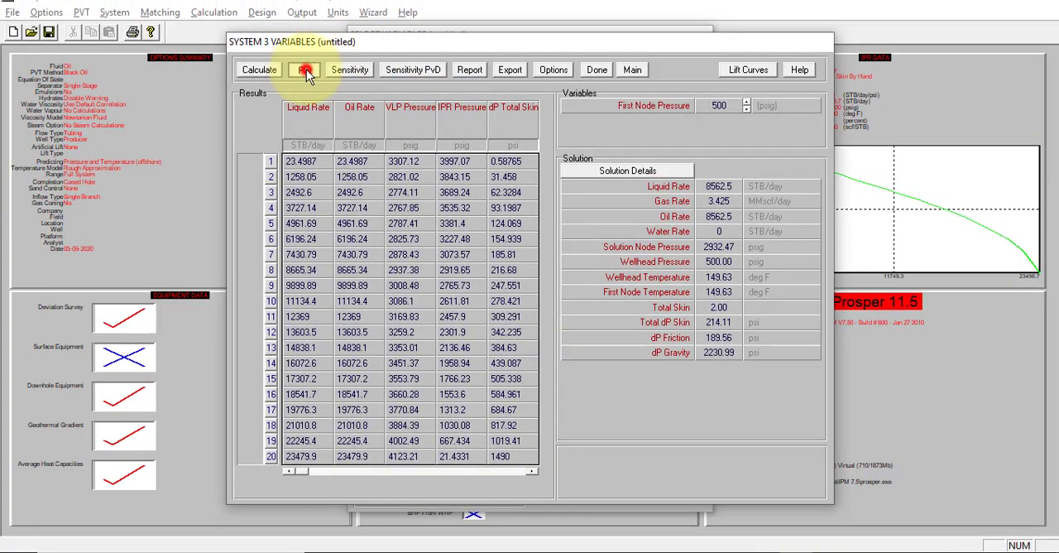
Step: Examine the maximized System Plot with the VLP curves of all three first node pressures and return to the main screen
click(306, 73)
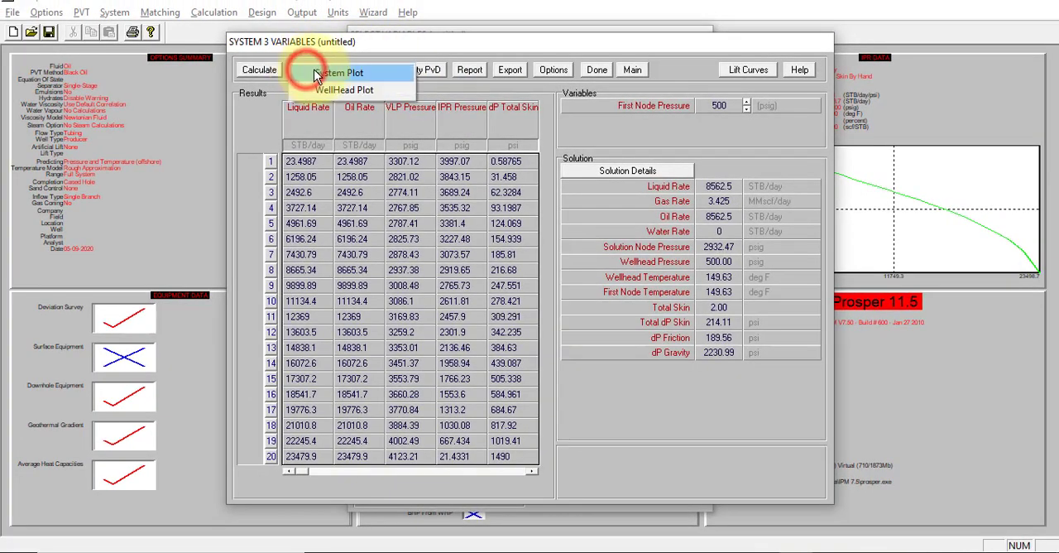
click(317, 72)
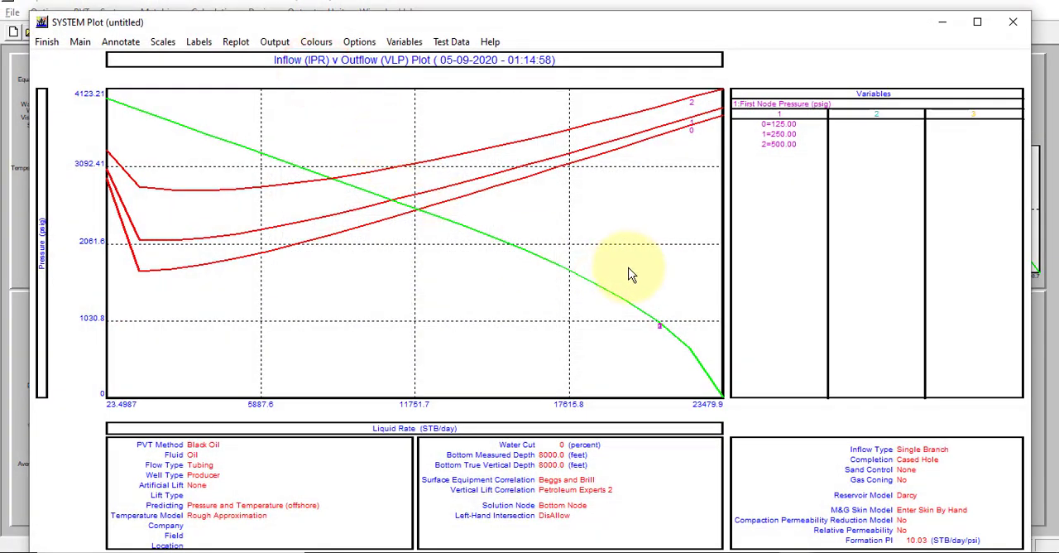
click(976, 23)
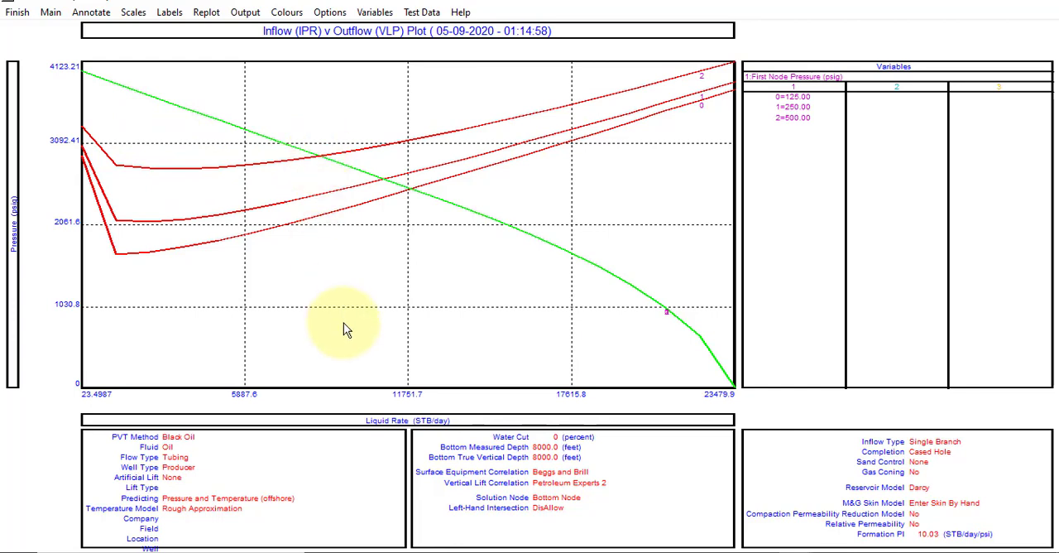
click(18, 11)
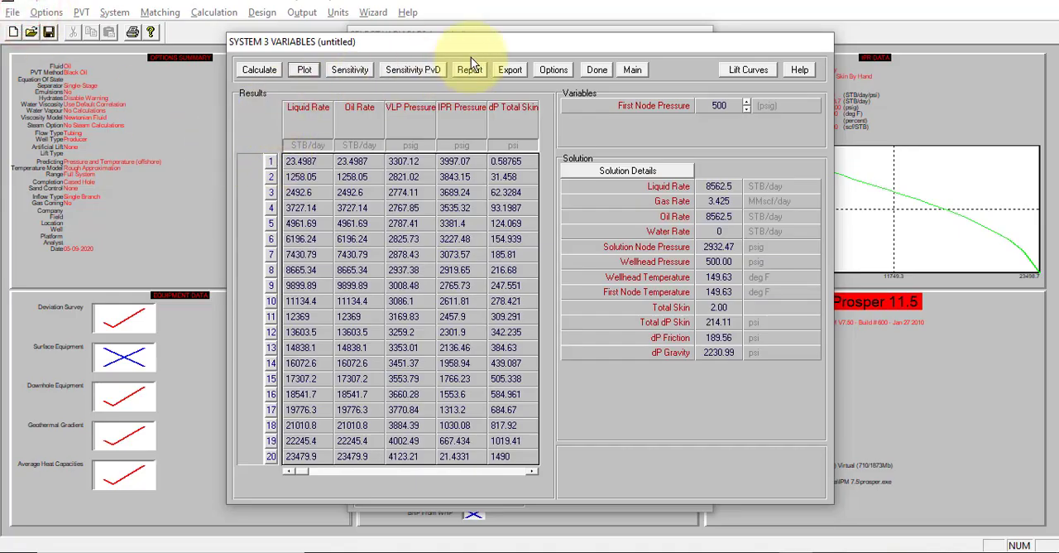
click(634, 71)
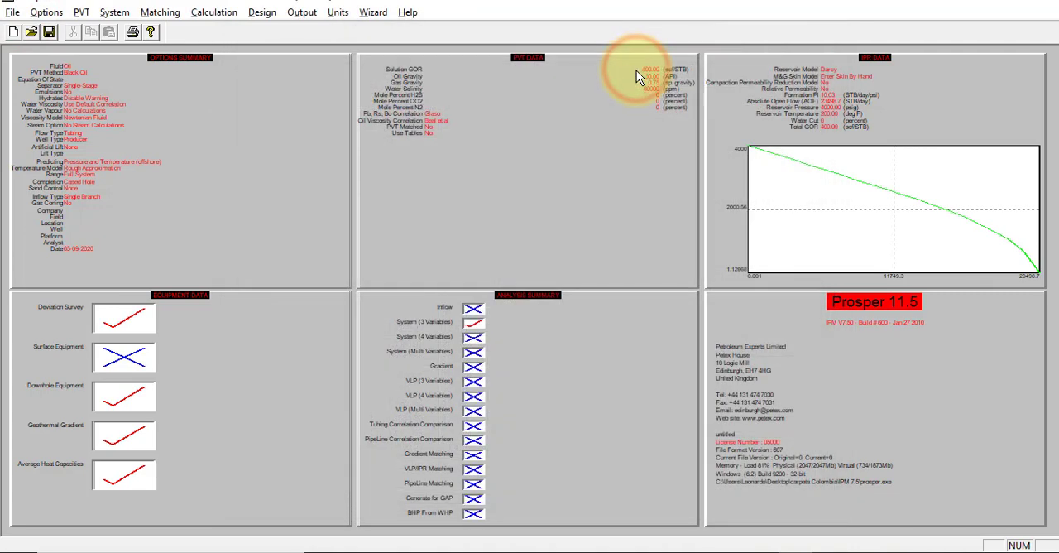
Step: Check the remaining tasks on the problem statement slide and reopen the System (3 Variables) setup in Prosper at its variable selection
key(alt+Tab)
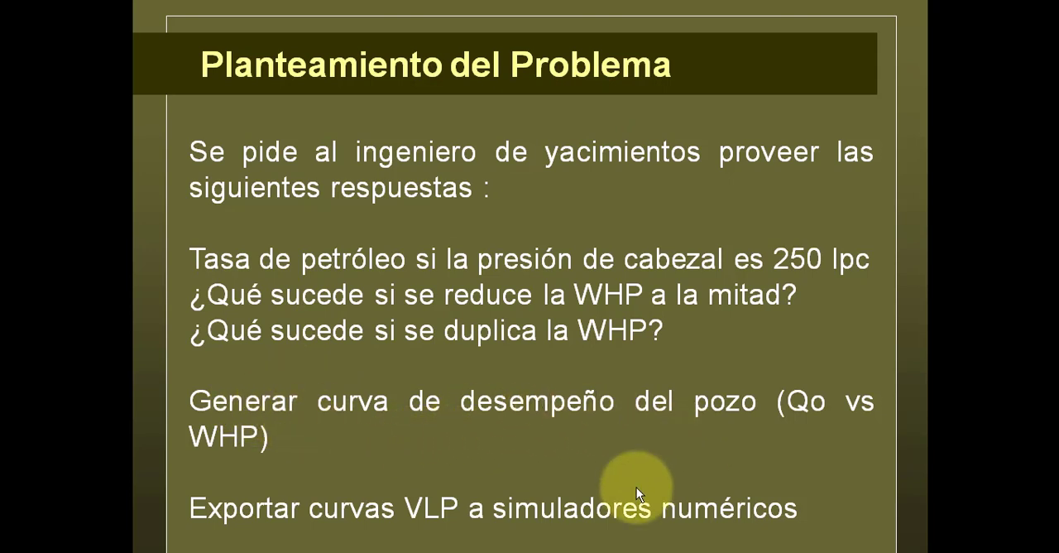
key(alt+Tab)
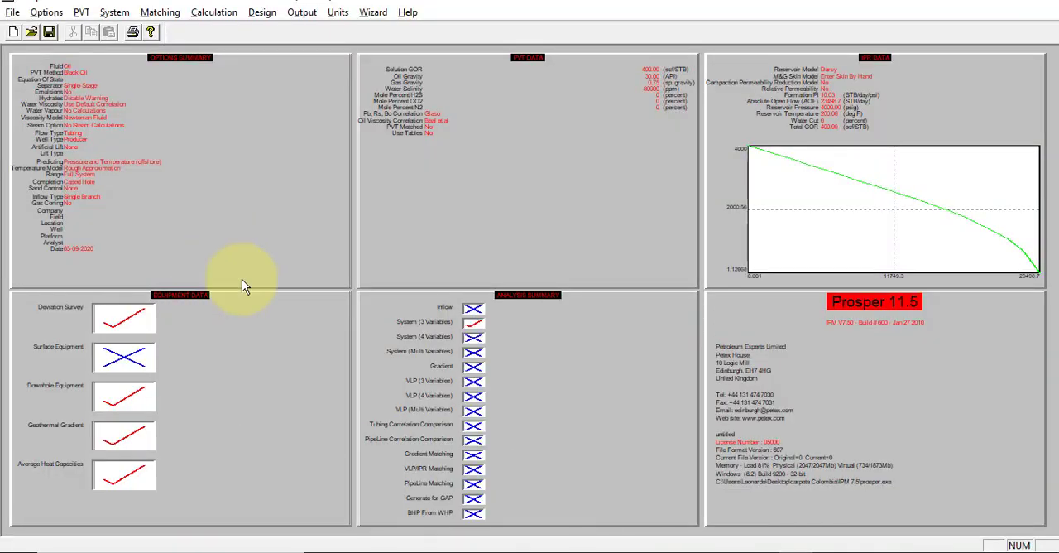
double_click(474, 322)
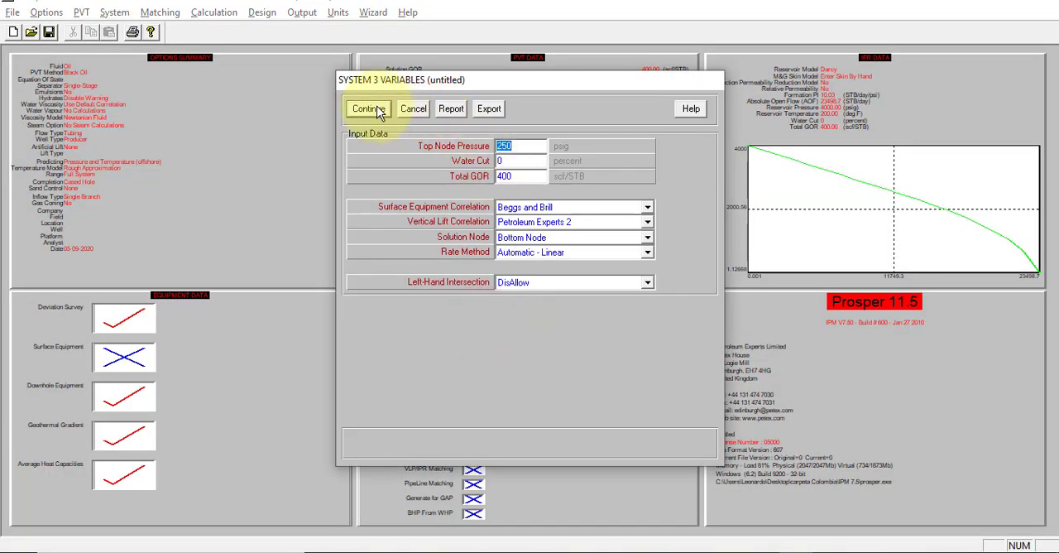
click(370, 110)
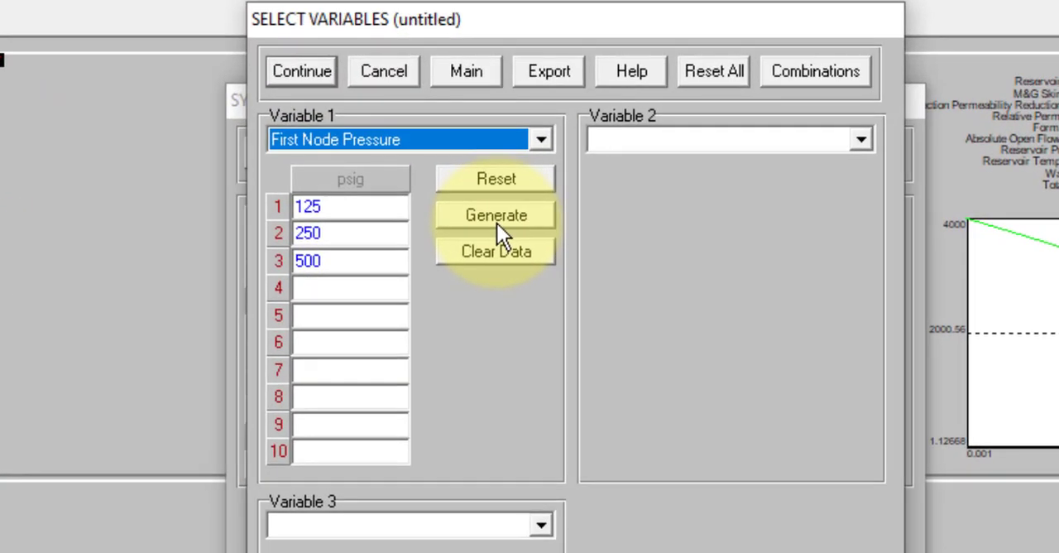
Step: Generate ten First Node Pressure values for Variable 1 by step spacing, starting at 50 psig with an increment of 140
click(497, 224)
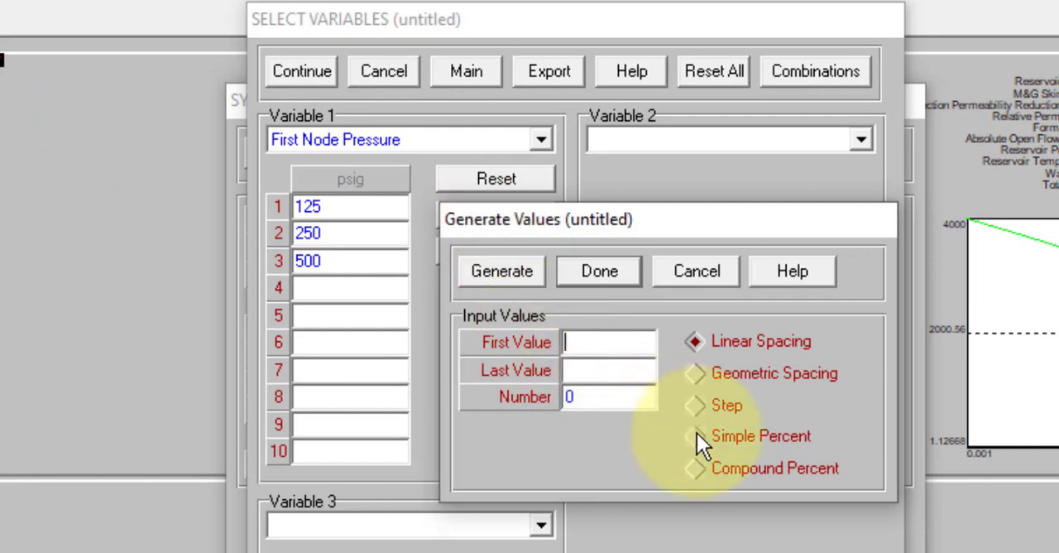
click(696, 405)
click(603, 344)
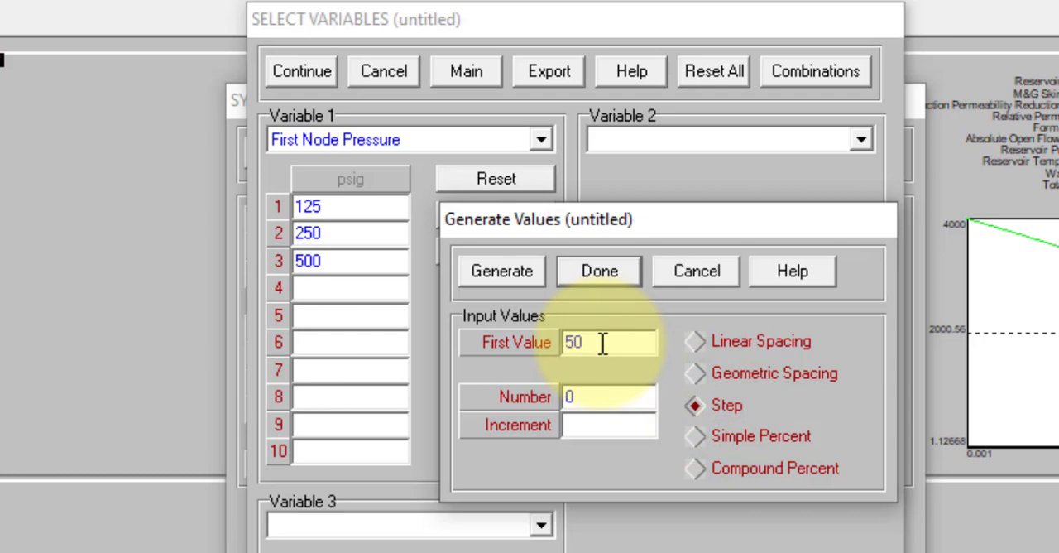
text(50)
double_click(591, 398)
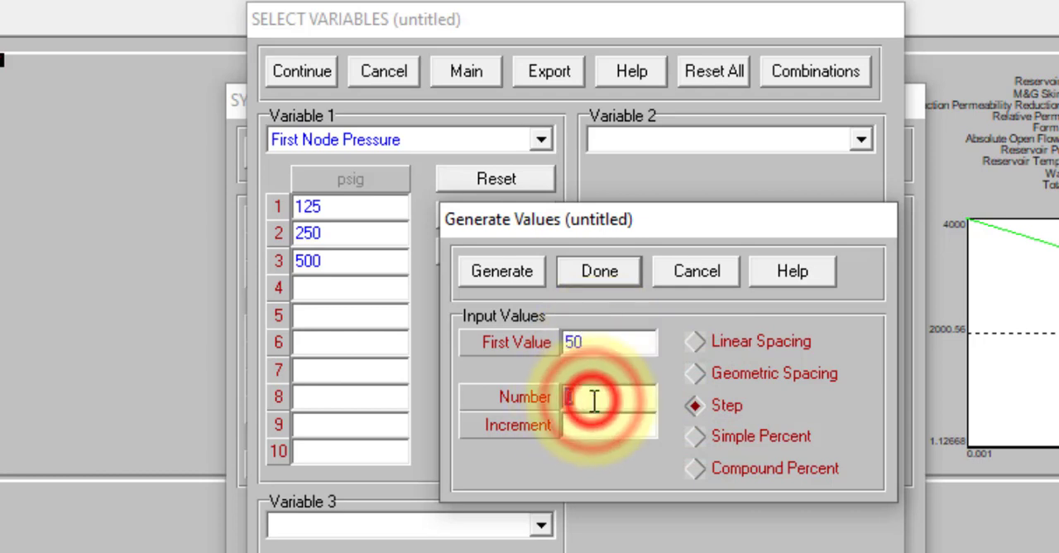
text(10)
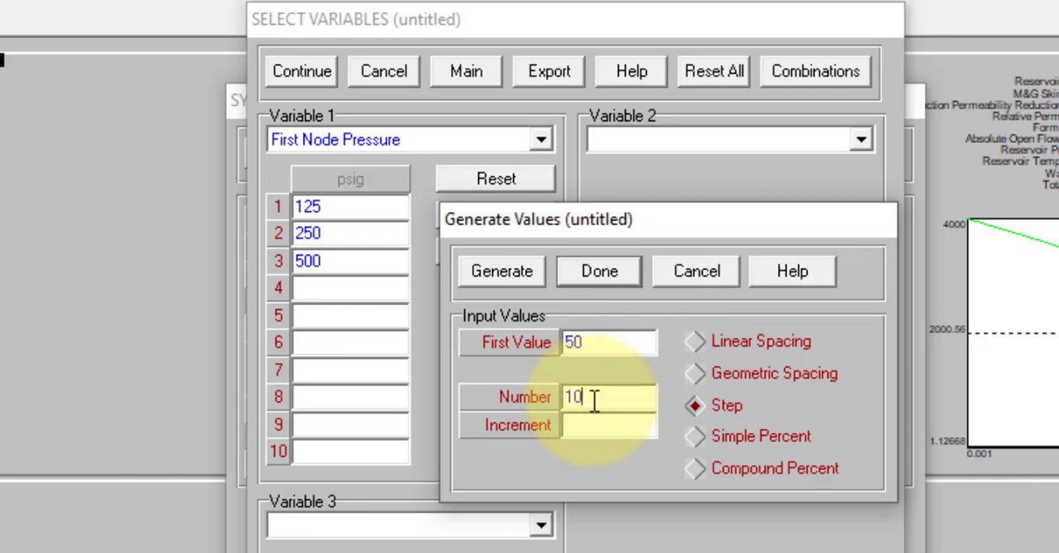
click(570, 428)
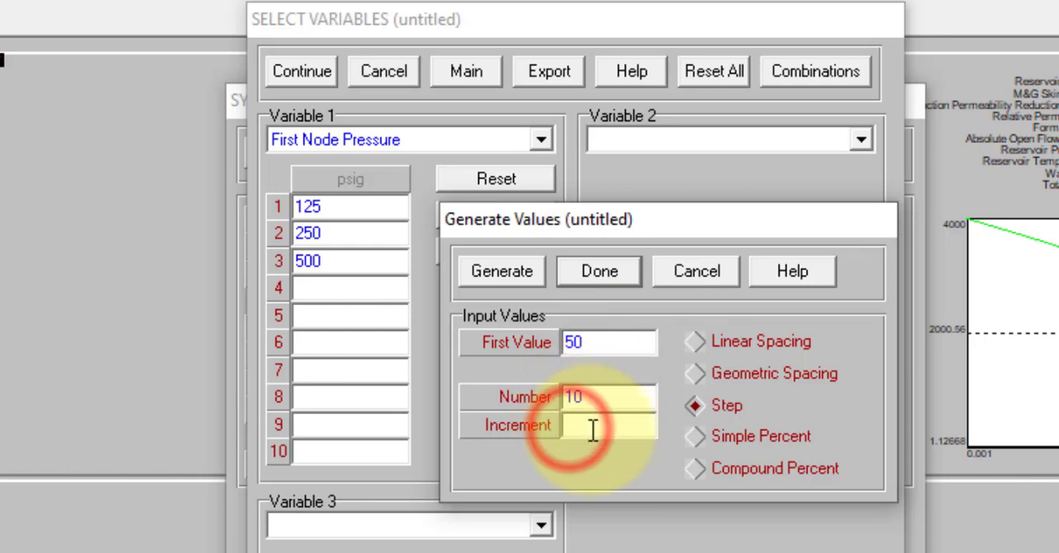
text(140)
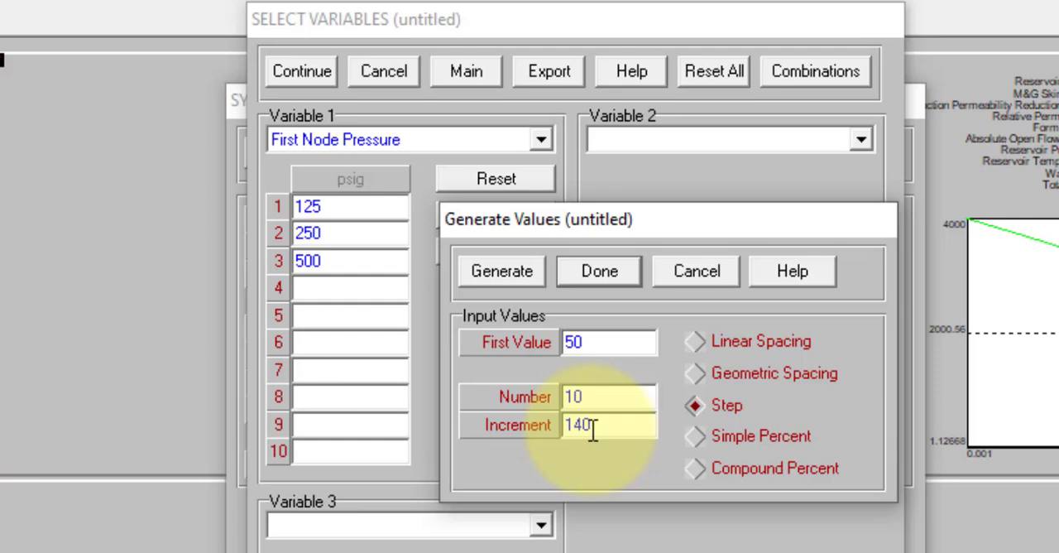
click(508, 272)
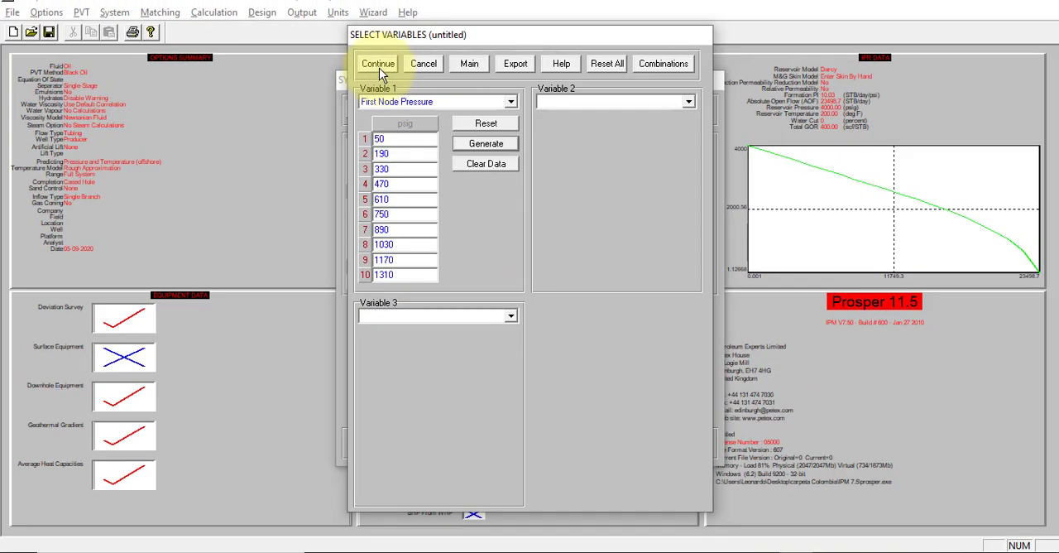
Step: Accept the variable selection and run the system calculation for the ten first node pressures
click(302, 70)
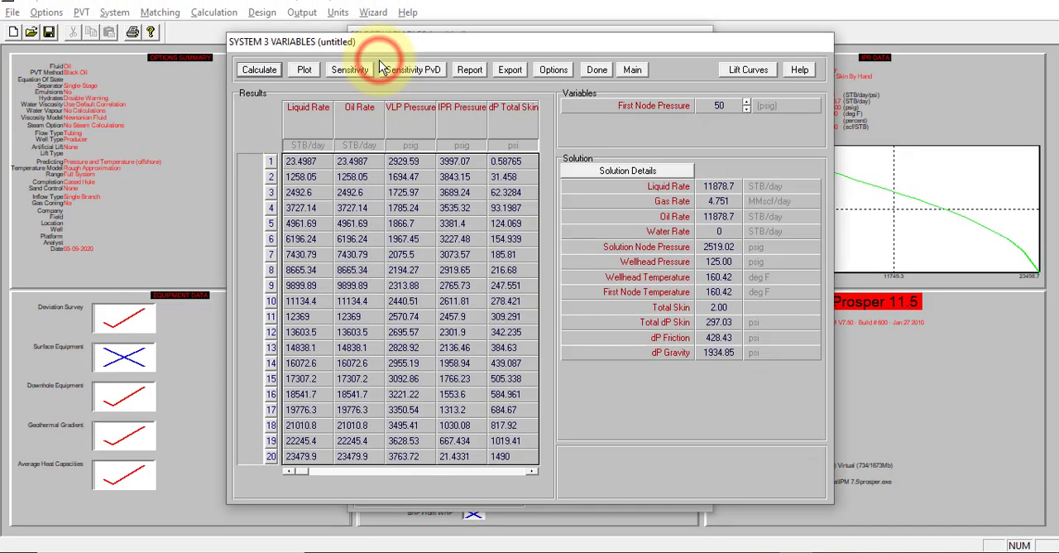
click(268, 70)
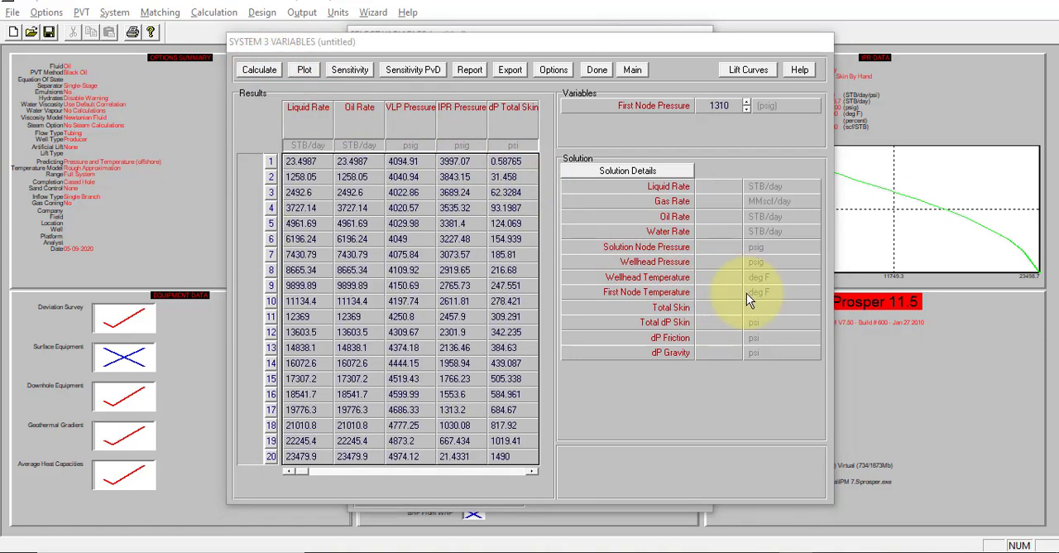
click(628, 310)
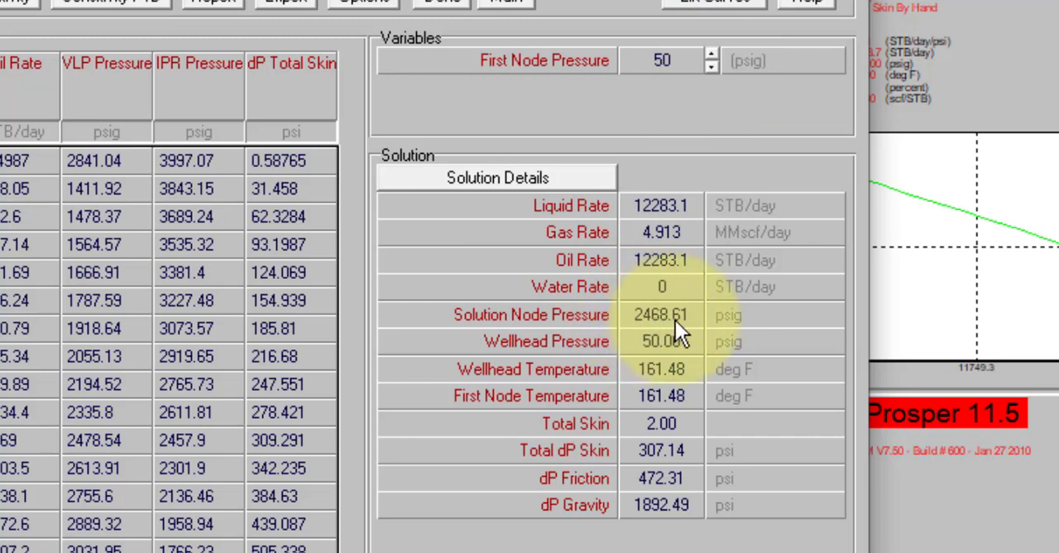
Step: Review the solution rates and pressures for each first node pressure case from 50 to 1310 psig
click(712, 65)
click(713, 65)
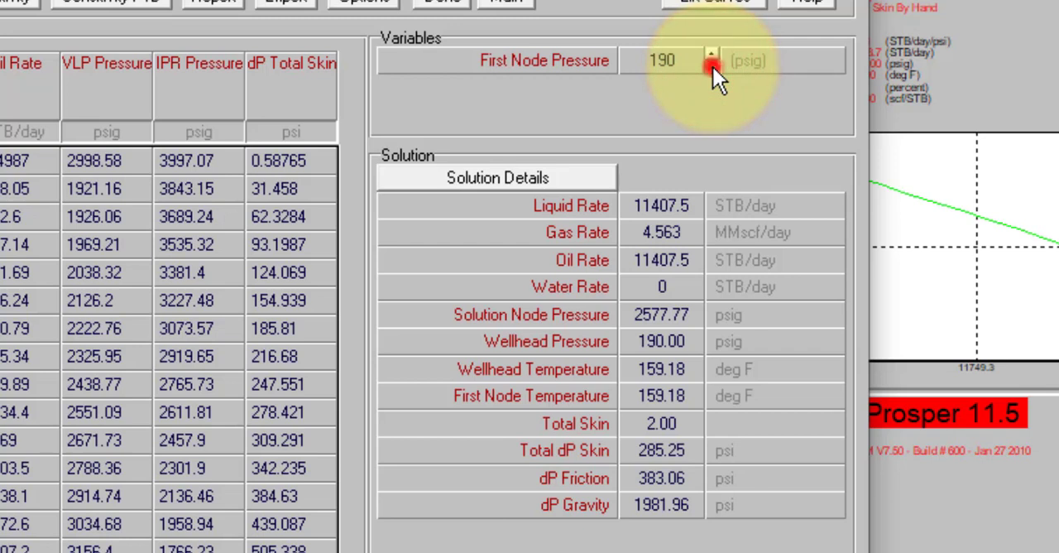
click(712, 65)
click(712, 65)
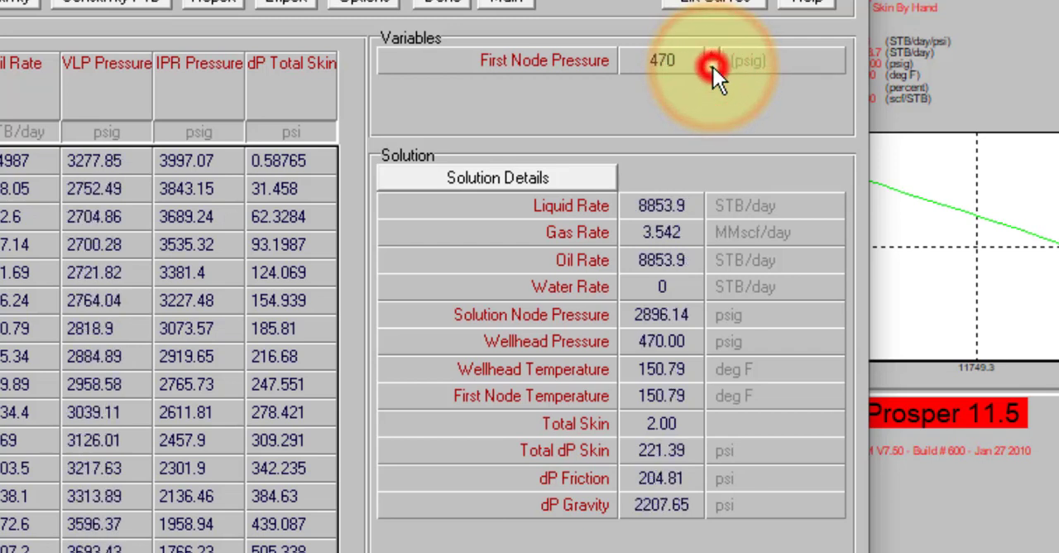
click(712, 65)
click(712, 66)
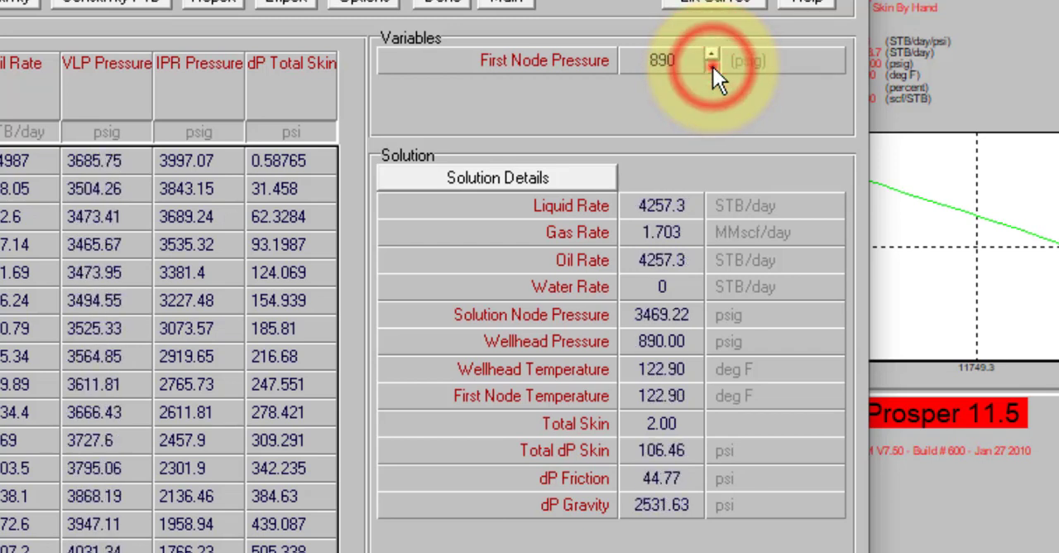
click(712, 65)
click(712, 65)
click(713, 66)
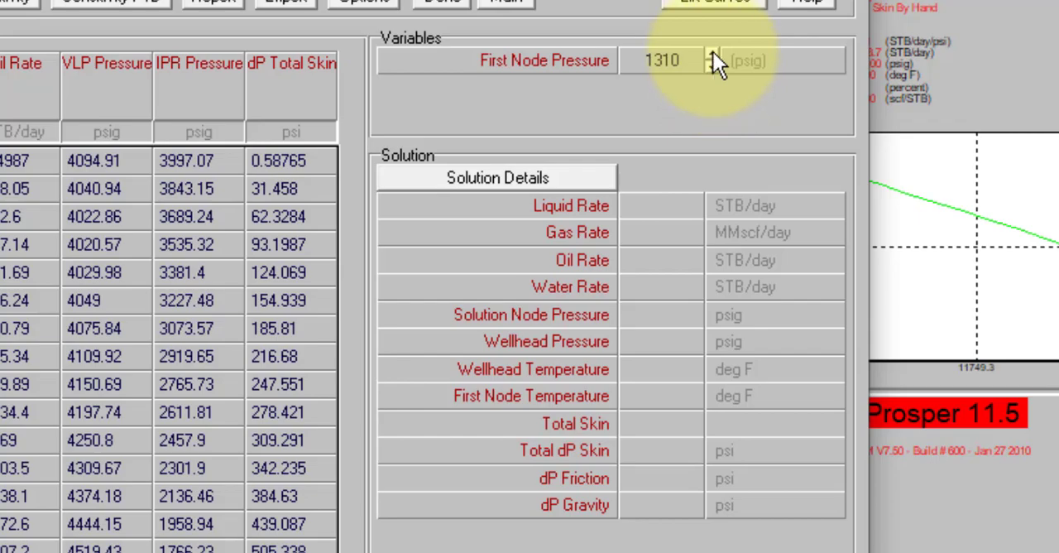
click(712, 65)
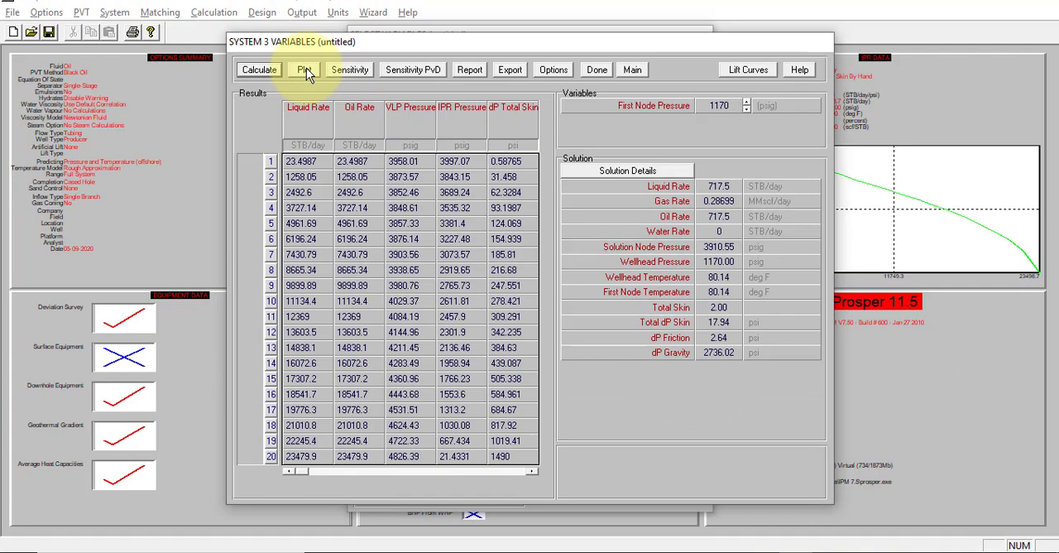
Step: Examine the maximized IPR v VLP System Plot for all ten first node pressures and close it
click(306, 72)
click(313, 79)
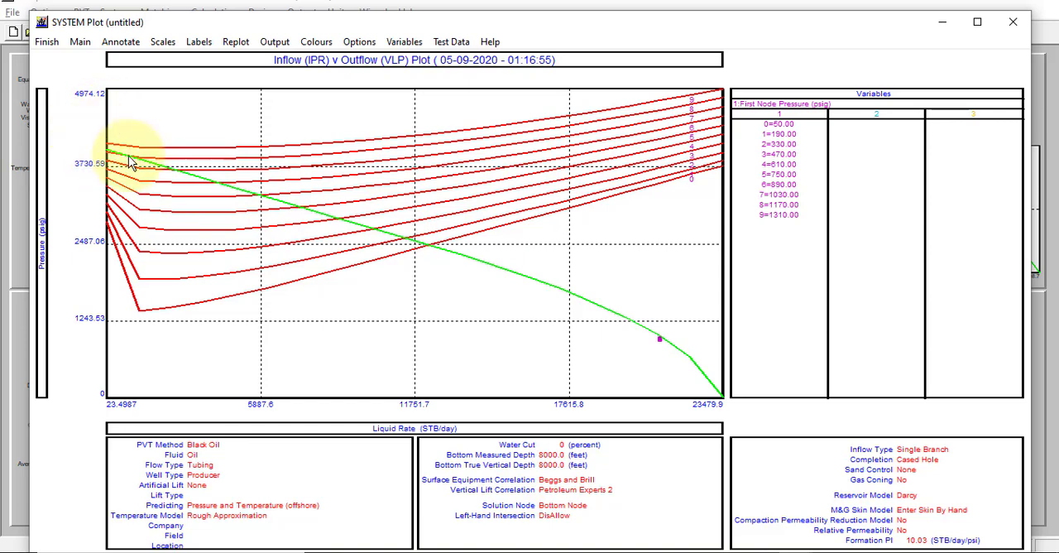
click(977, 21)
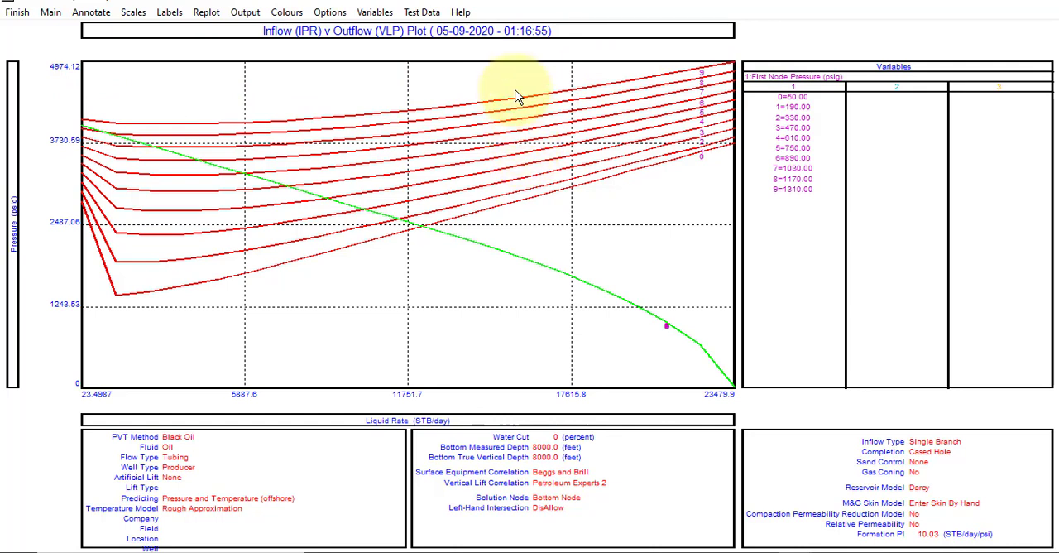
click(18, 14)
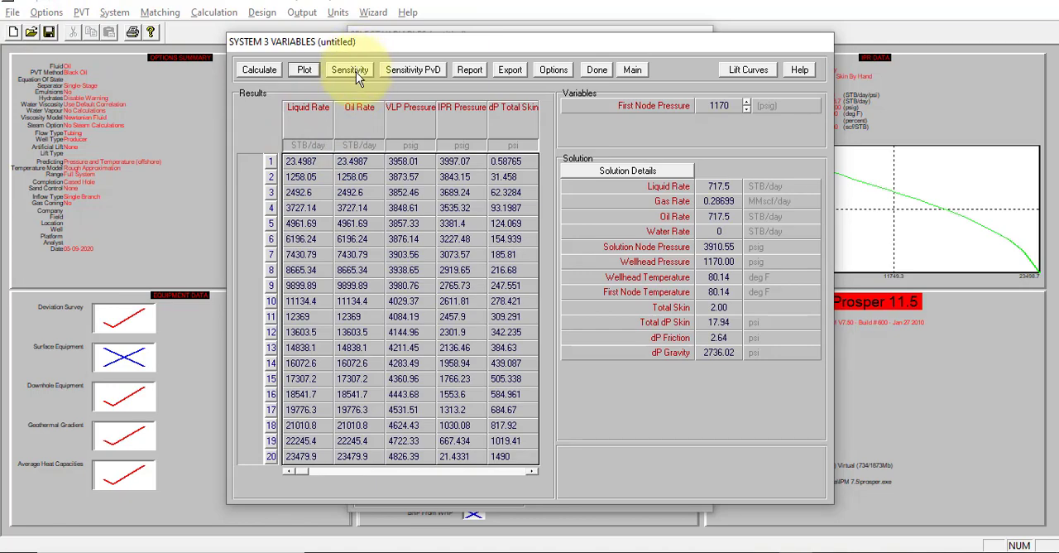
Step: Generate the maximized Sensitivity Plot with Oil Rate as the Y axis variable against First Node Pressure, and return to the main screen
click(357, 74)
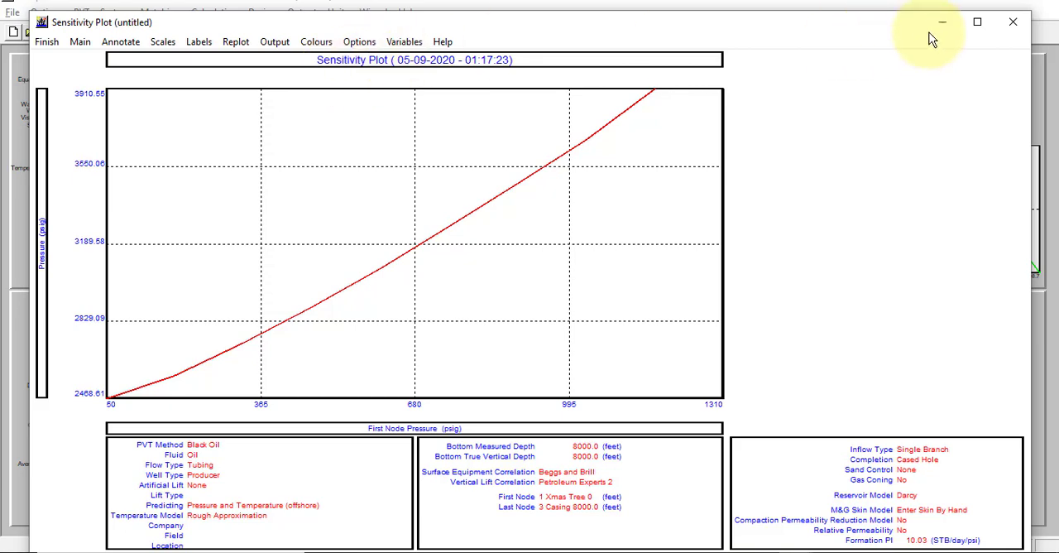
click(977, 21)
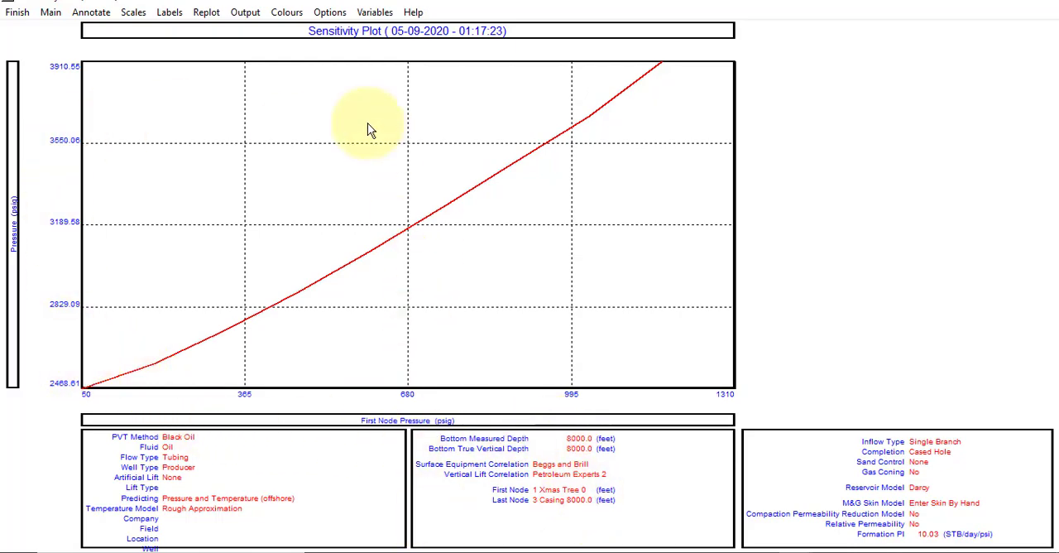
click(375, 13)
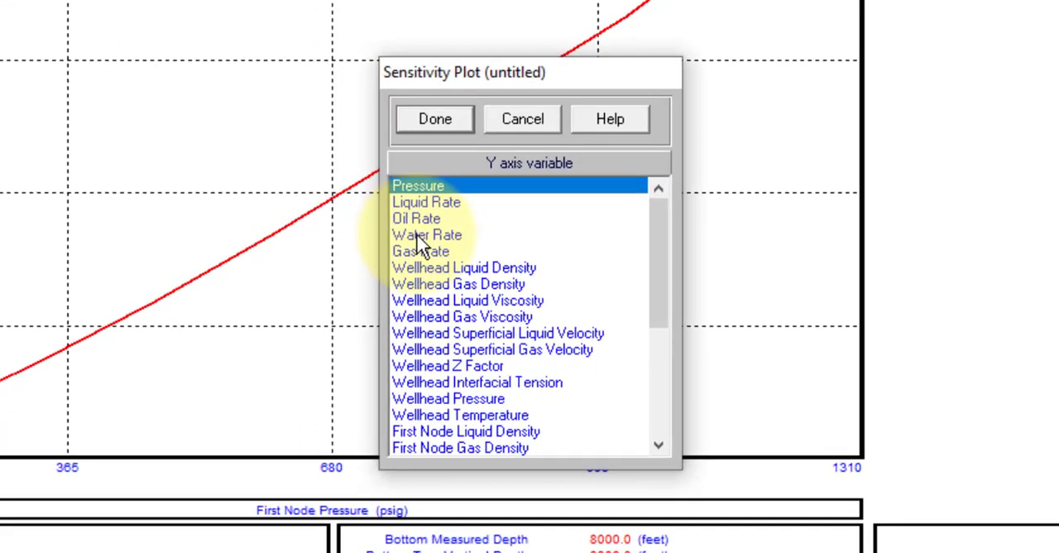
click(404, 211)
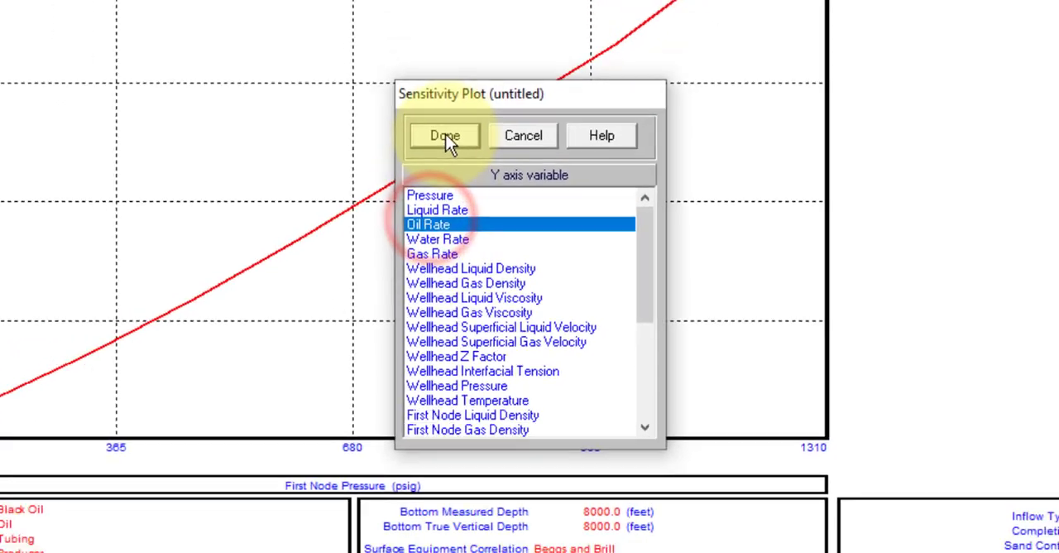
click(424, 101)
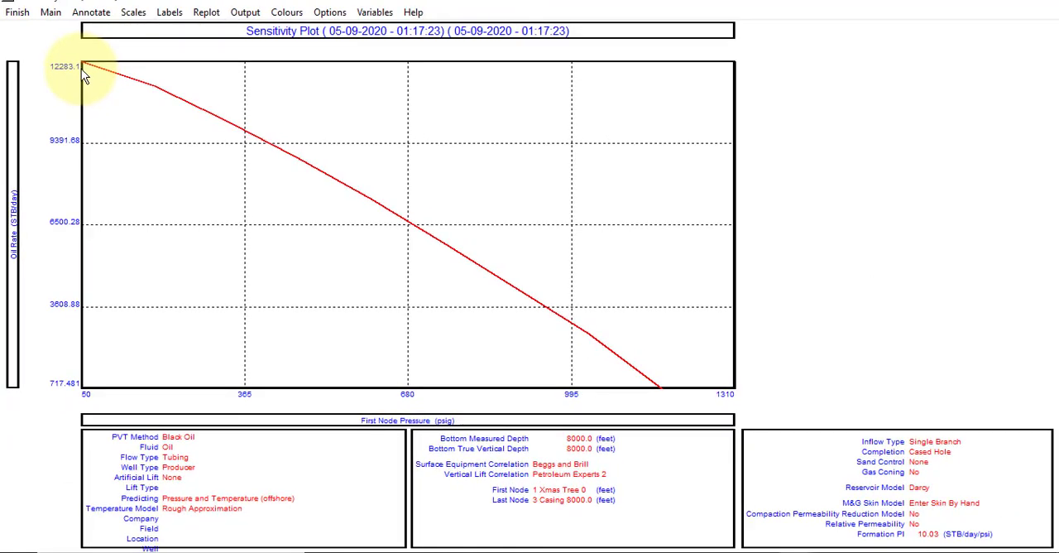
click(20, 13)
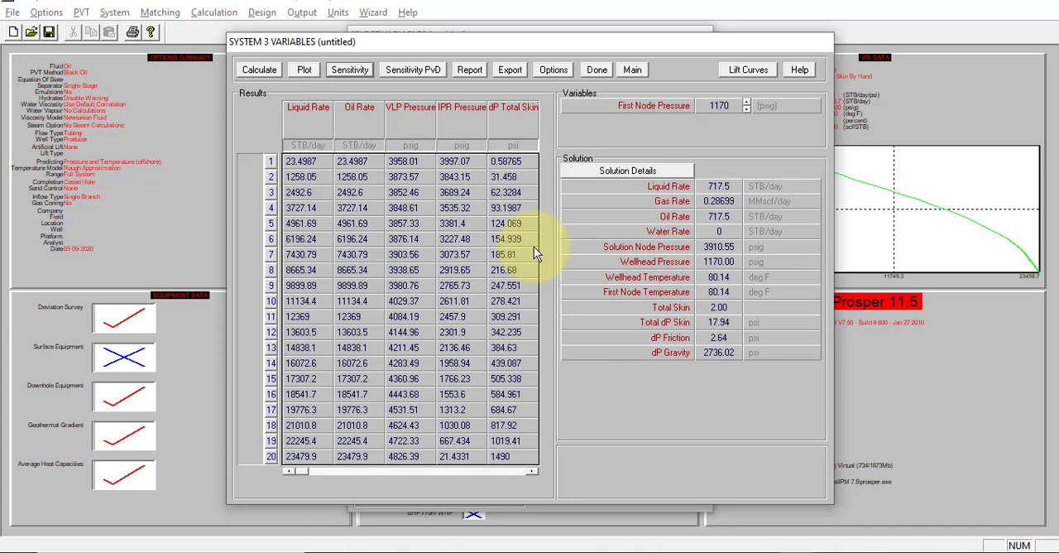
click(633, 72)
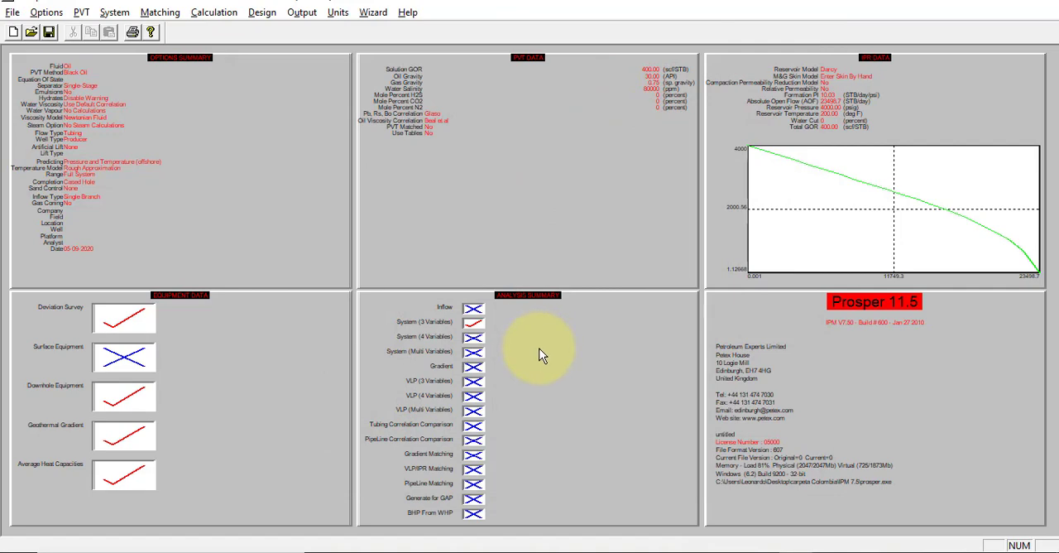
Step: Check the VLP export task on the slide, then start Prosper's VLP (3 Variables) calculation with Top Node Pressure 250 psig and Water Cut 0 percent
key(alt+Tab)
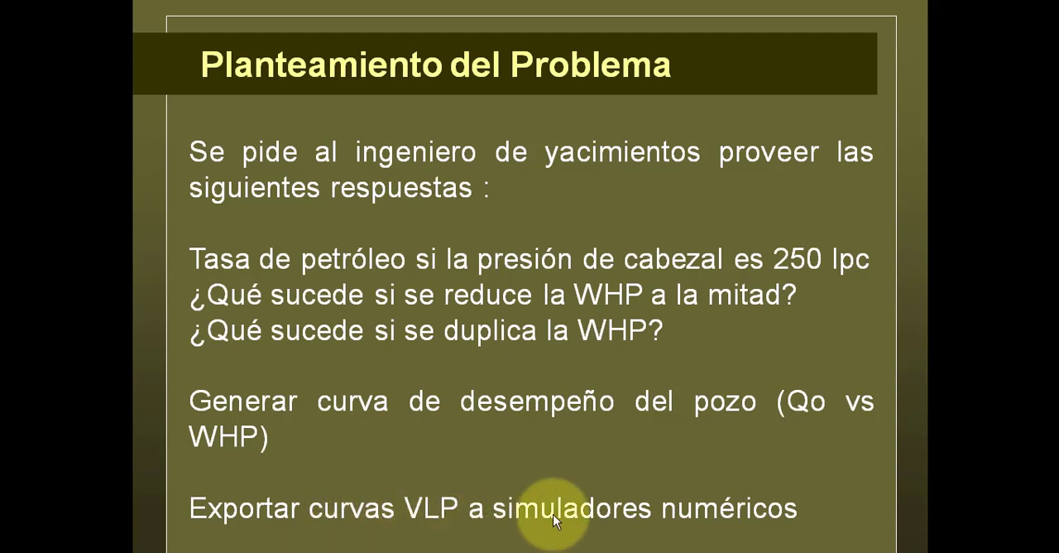
key(alt+Tab)
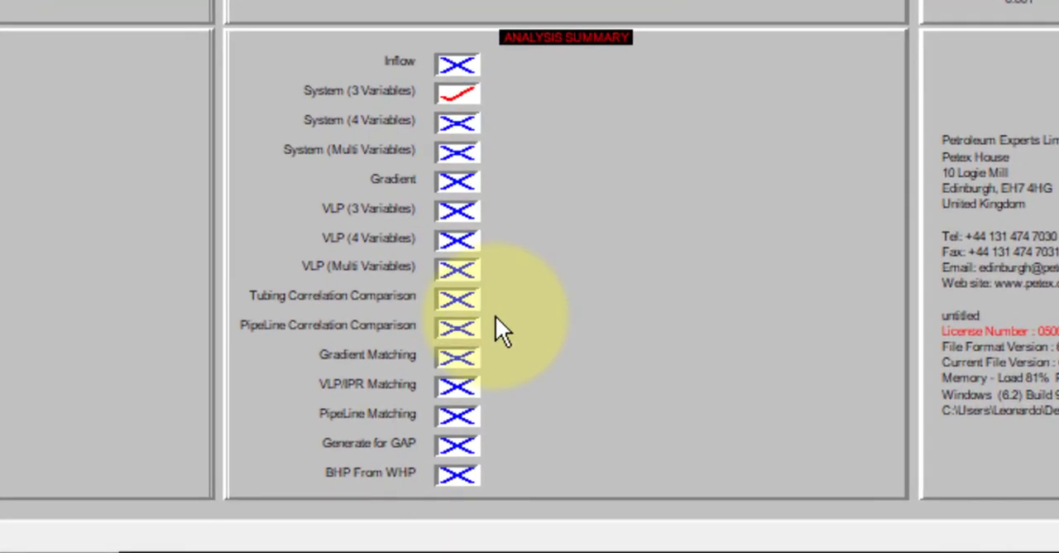
click(457, 215)
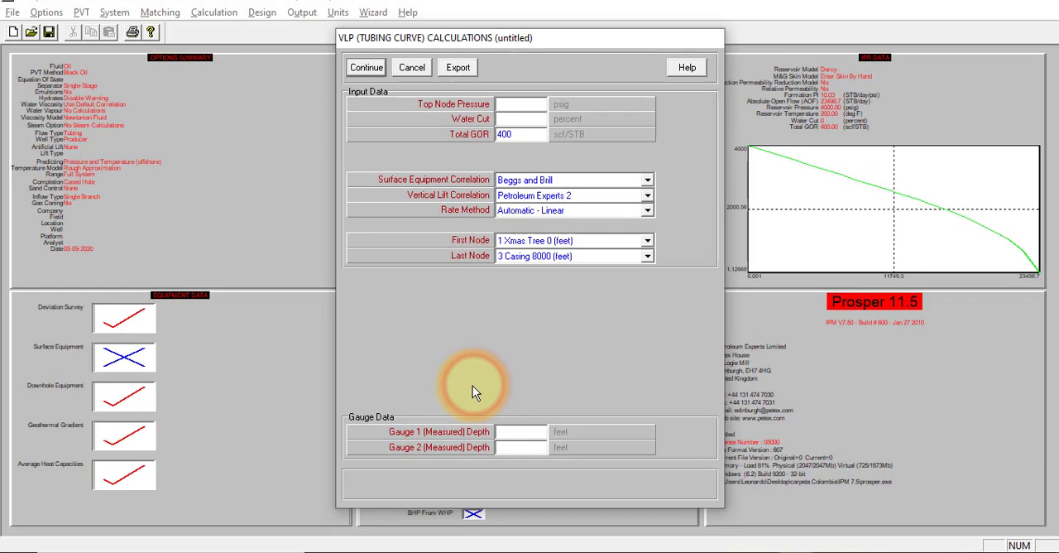
click(518, 103)
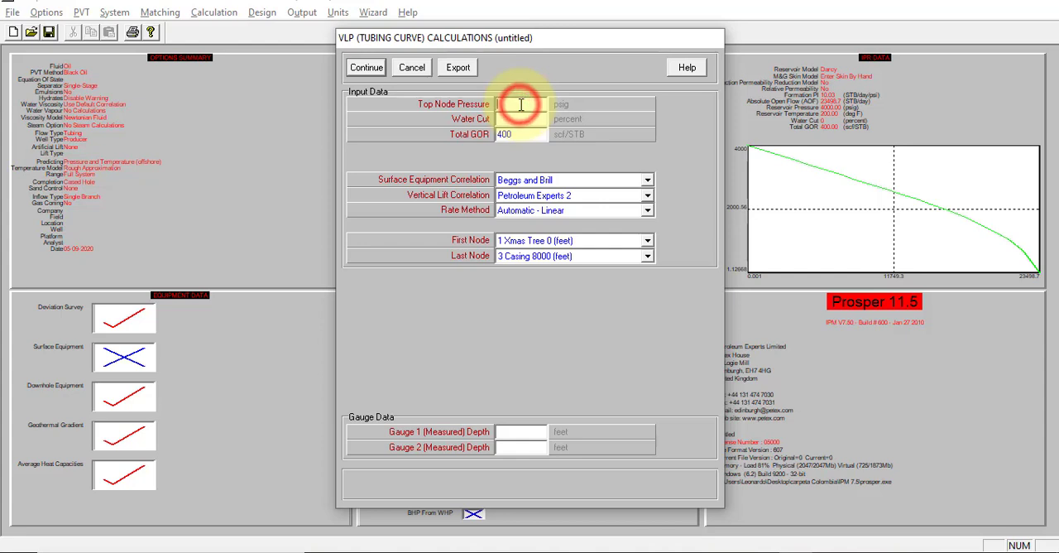
text(250)
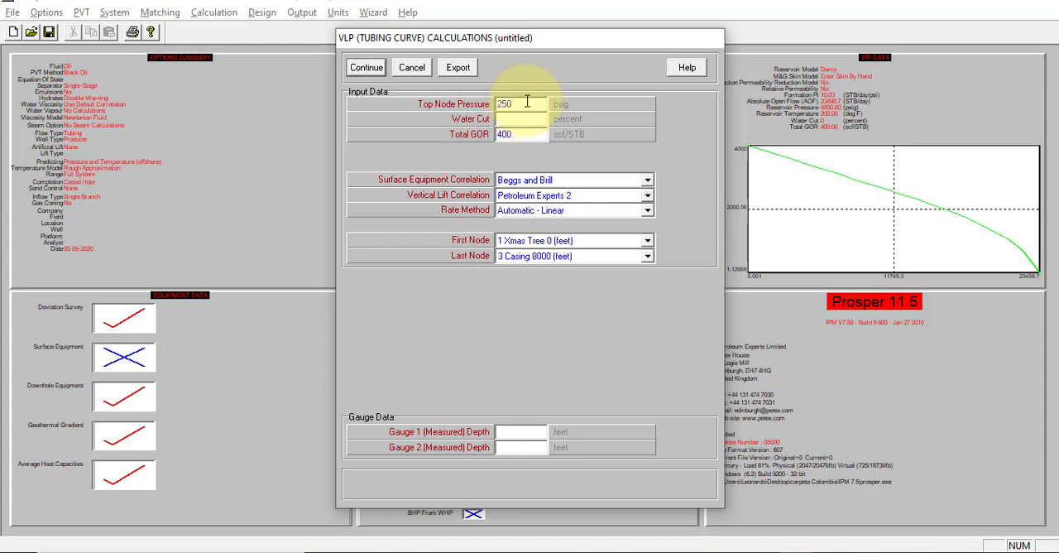
click(510, 121)
text(0)
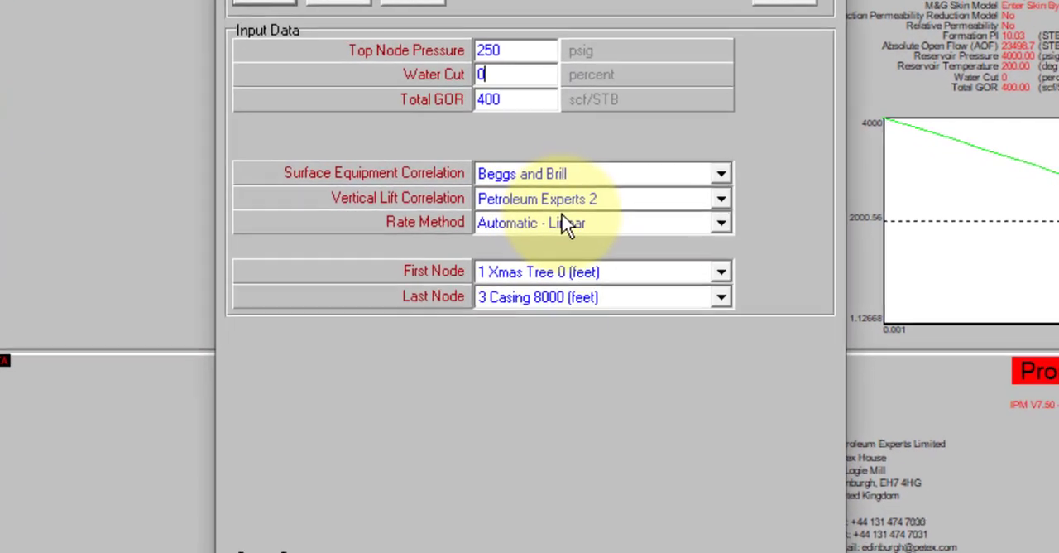
Step: Switch the rate method to User Selected and generate 20 stepped liquid rates starting at 100 STB/day with an increment of 800
click(585, 226)
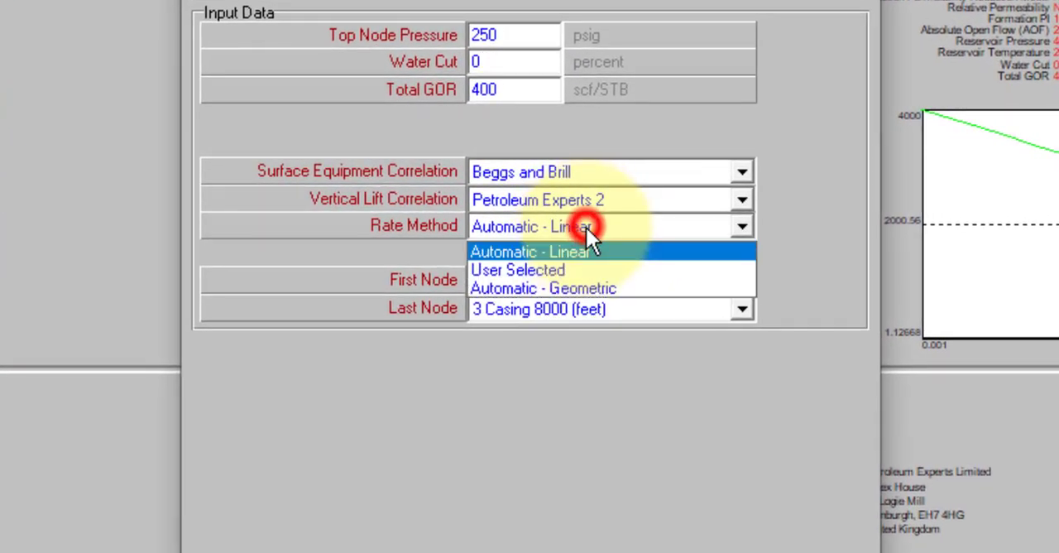
click(563, 270)
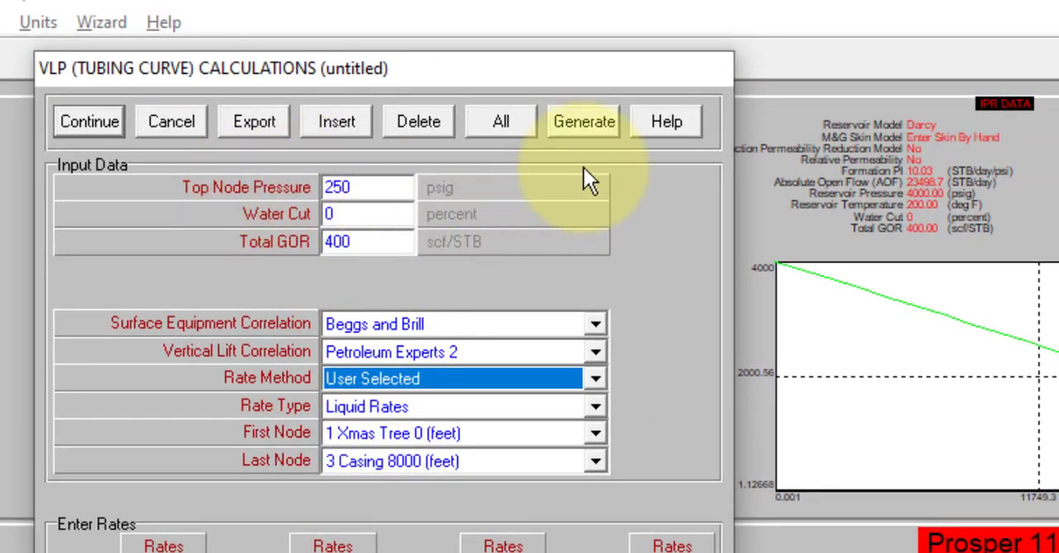
click(587, 121)
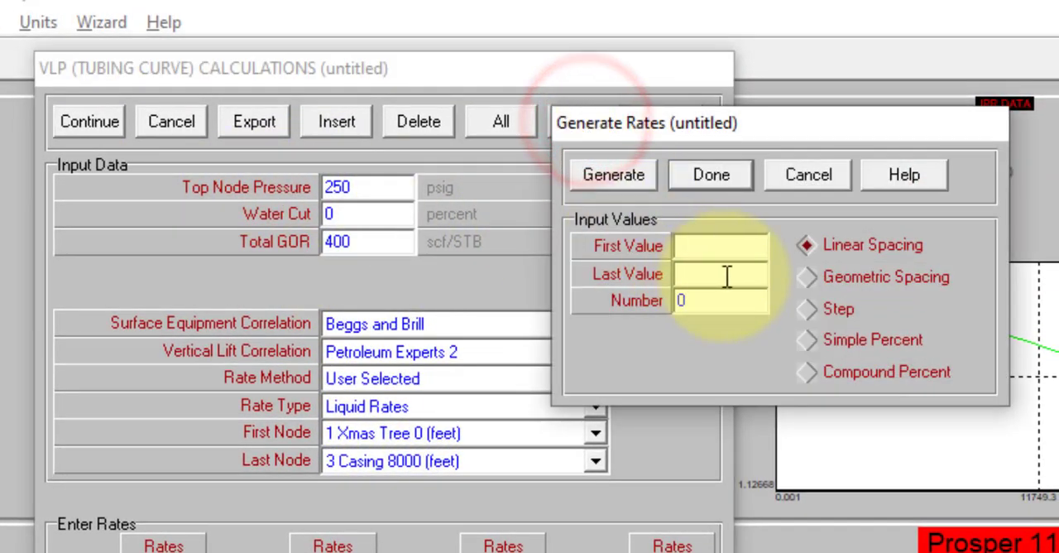
click(808, 310)
click(689, 244)
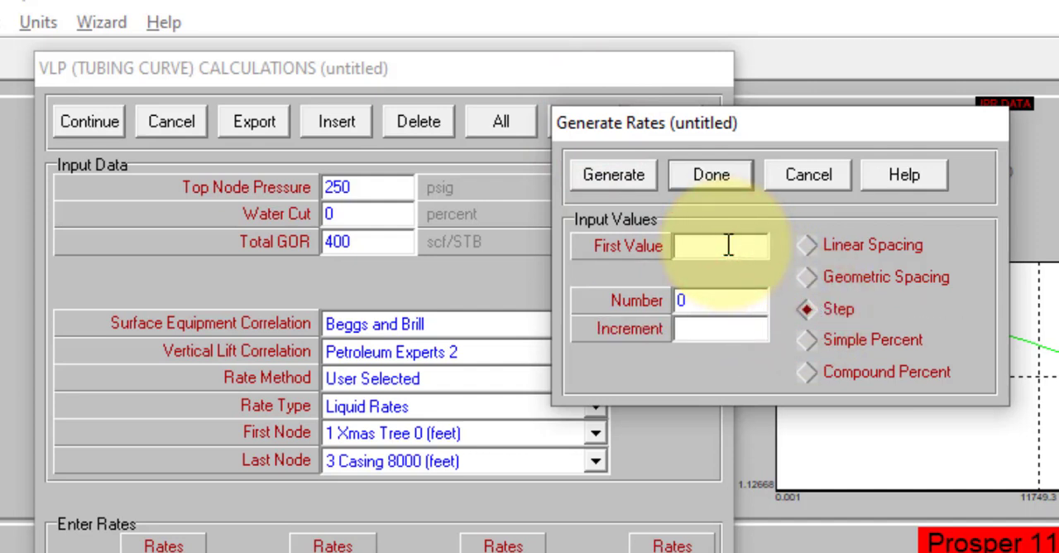
text(100)
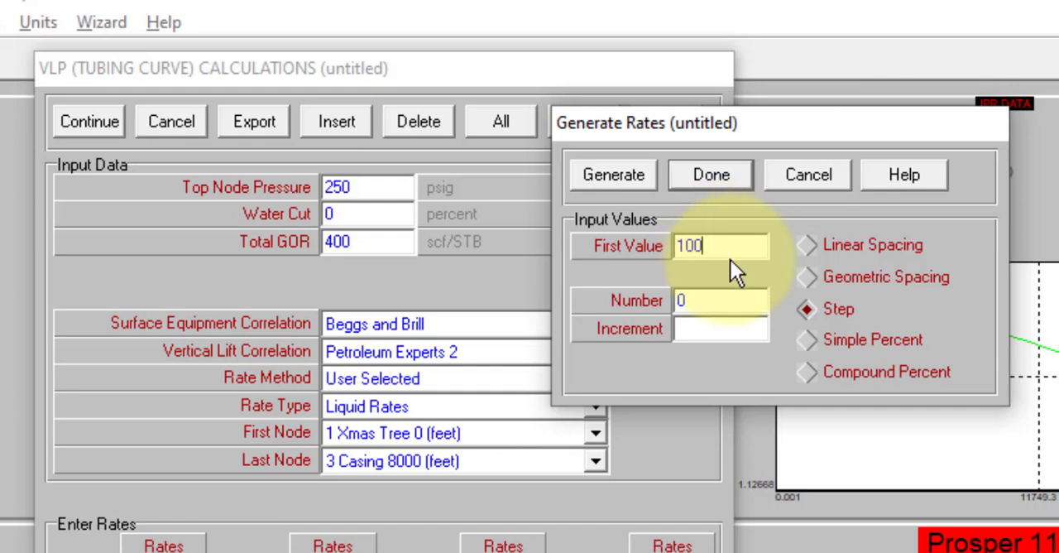
double_click(720, 308)
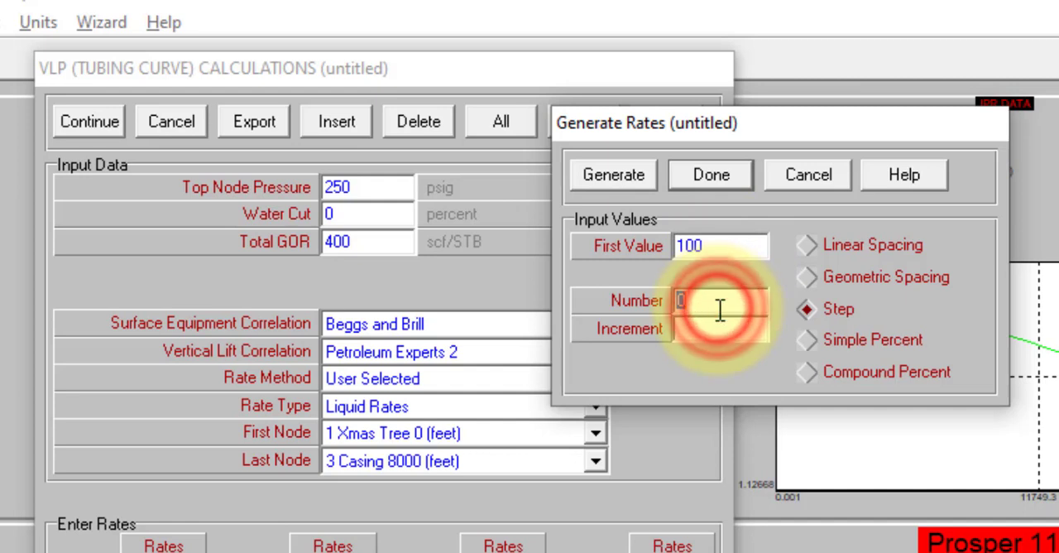
text(20)
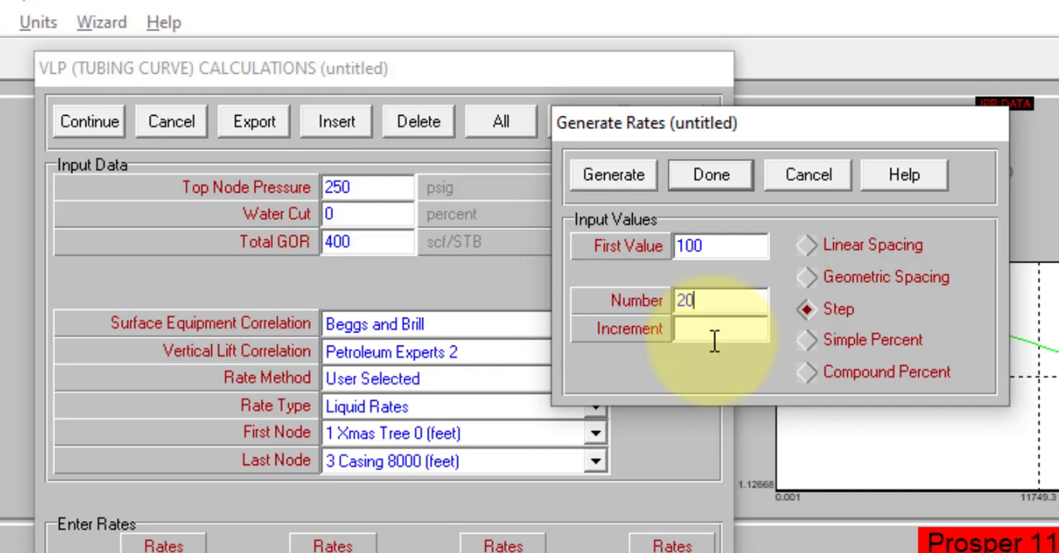
click(692, 327)
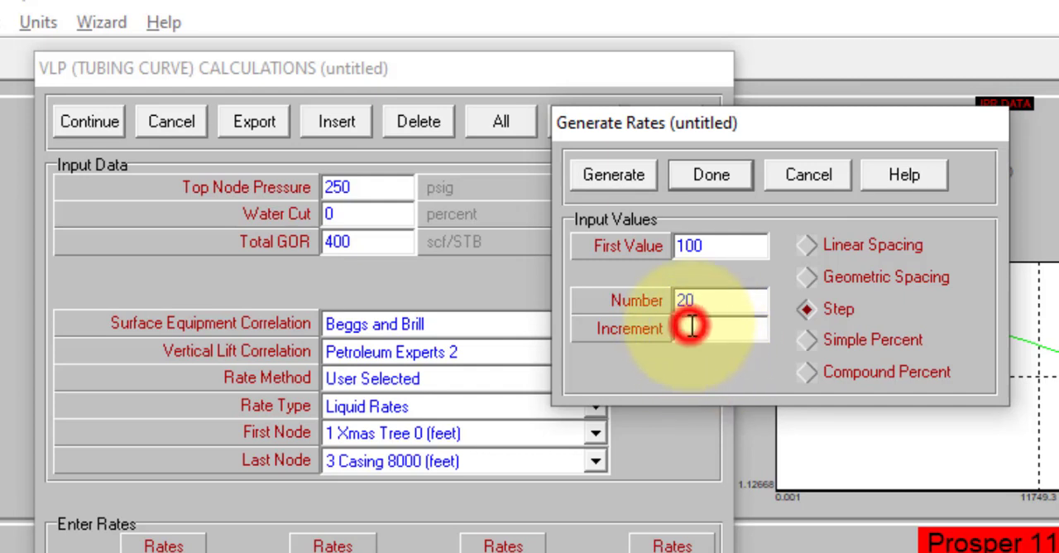
text(800)
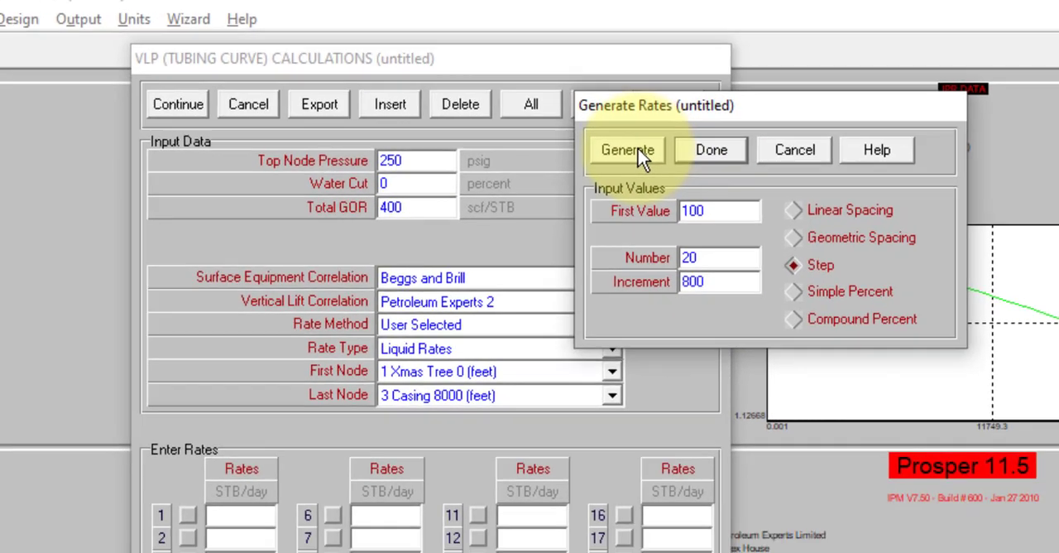
click(630, 176)
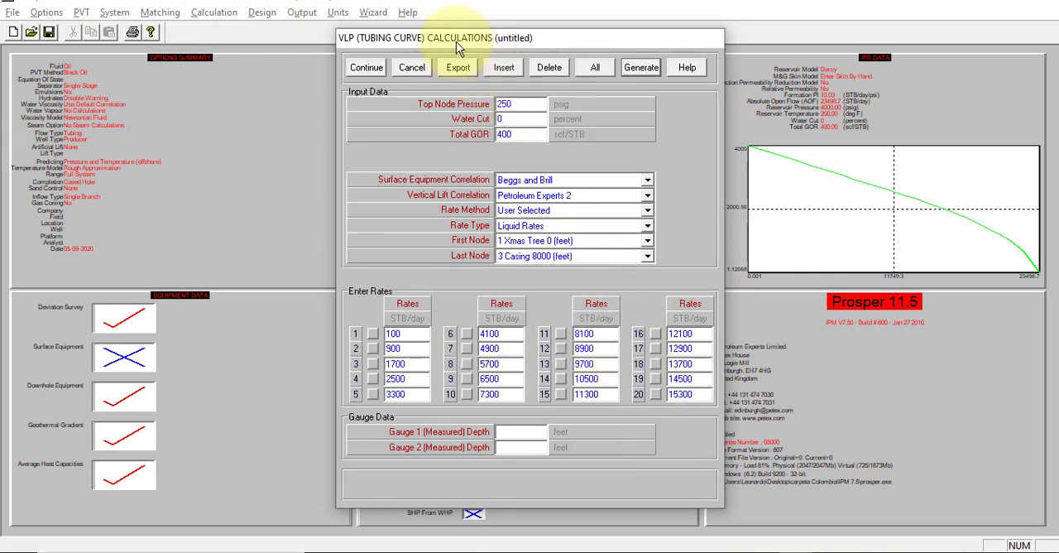
Step: Continue to variable selection and set Water Cut, Total GOR and First Node Pressure as Variables 1, 2 and 3
click(369, 70)
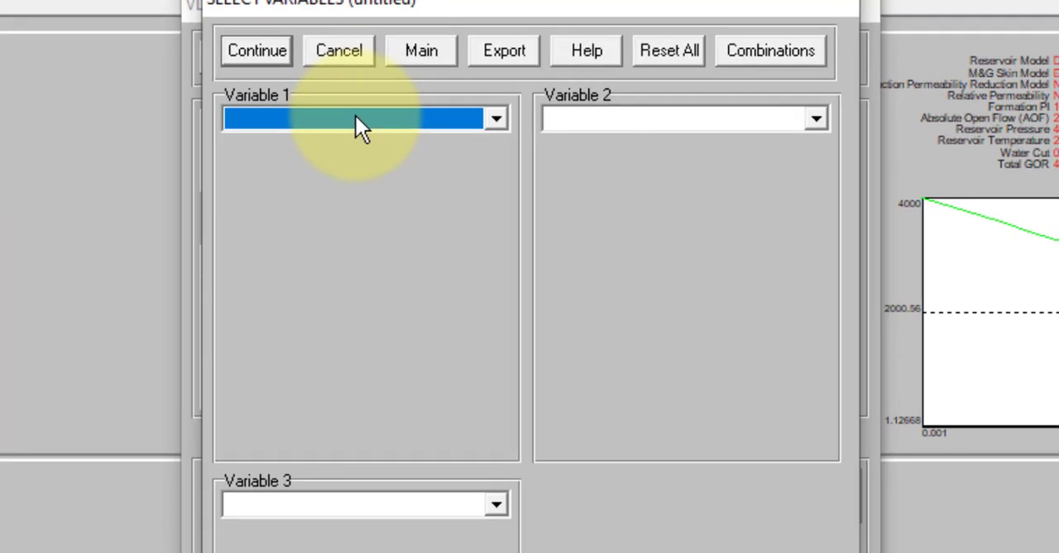
click(356, 117)
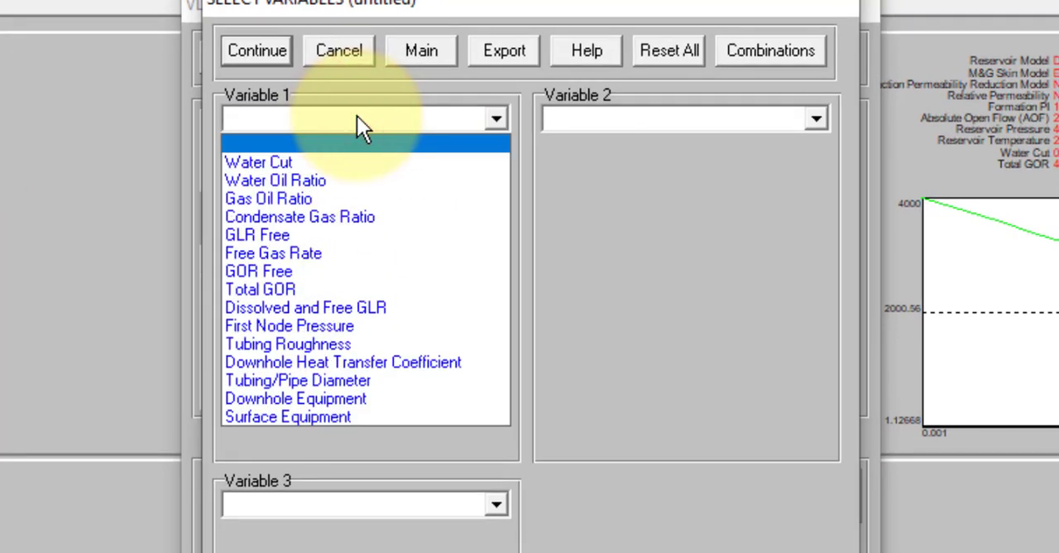
click(356, 161)
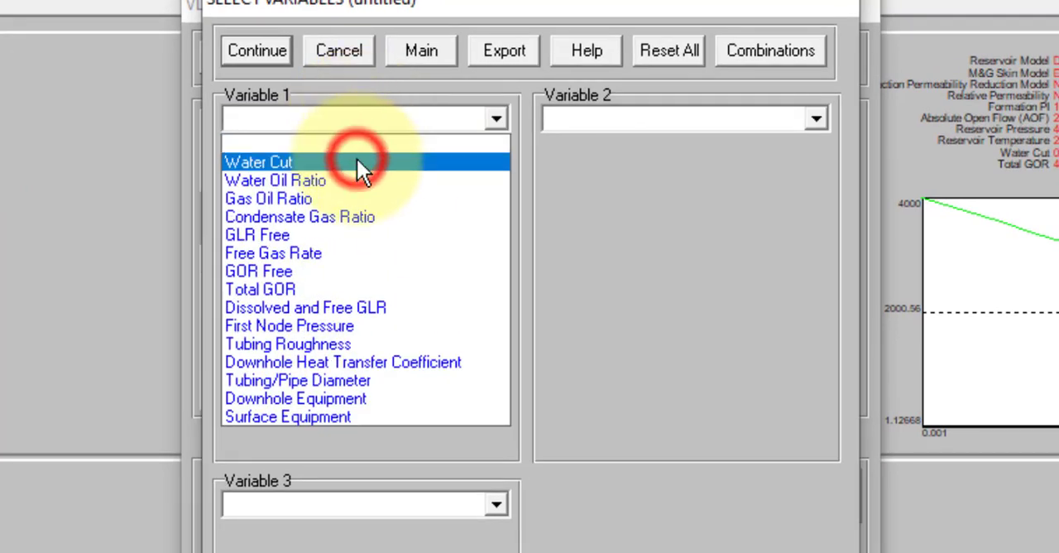
click(645, 122)
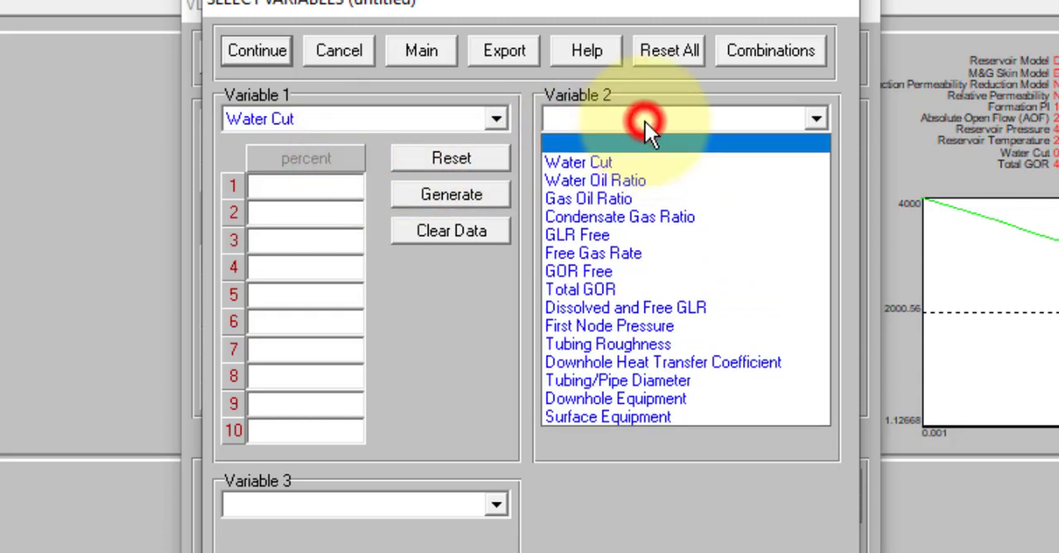
click(643, 281)
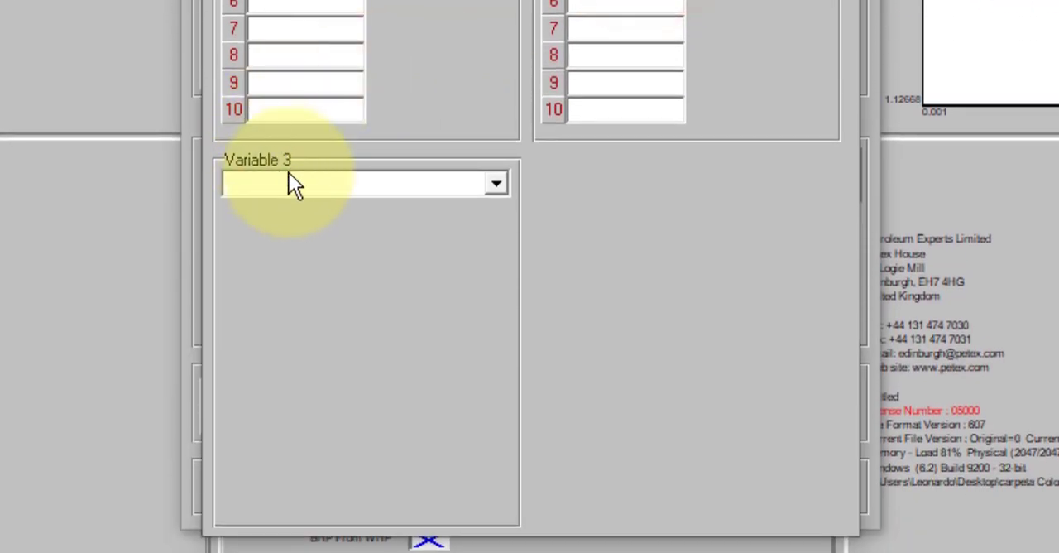
click(307, 182)
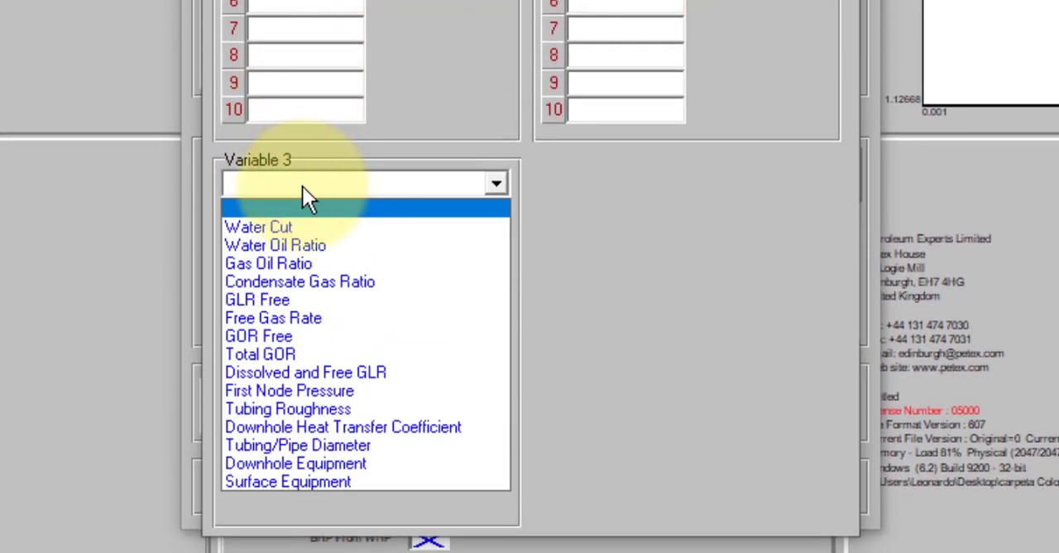
click(370, 393)
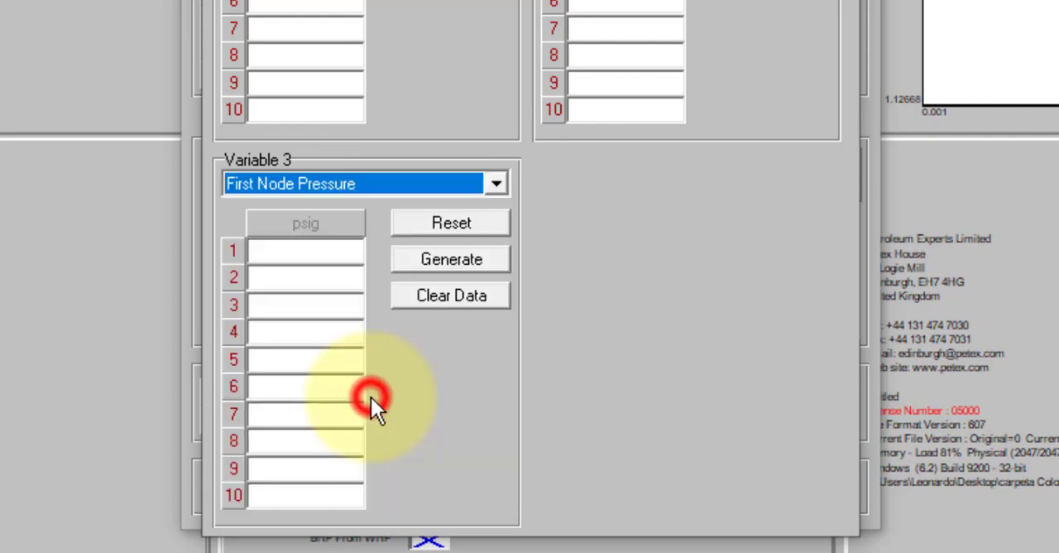
click(636, 290)
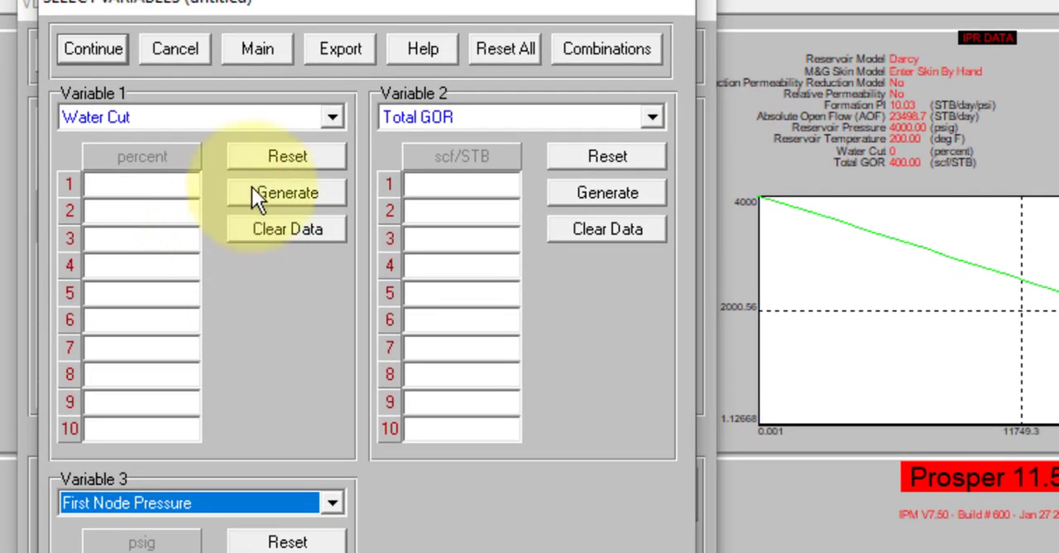
Step: Generate 10 linearly spaced Water Cut values from 0 to 90 percent for Variable 1
click(256, 189)
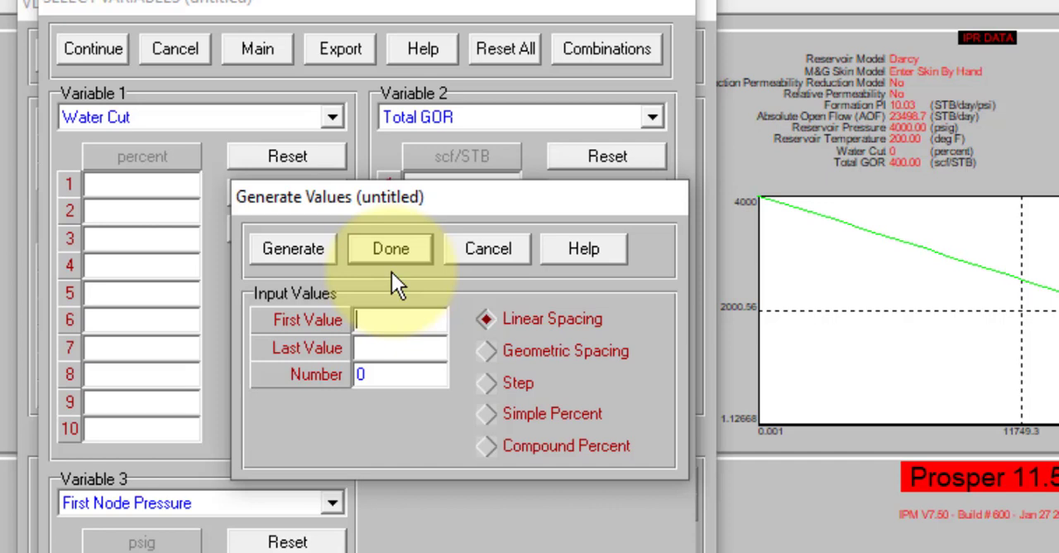
text(0)
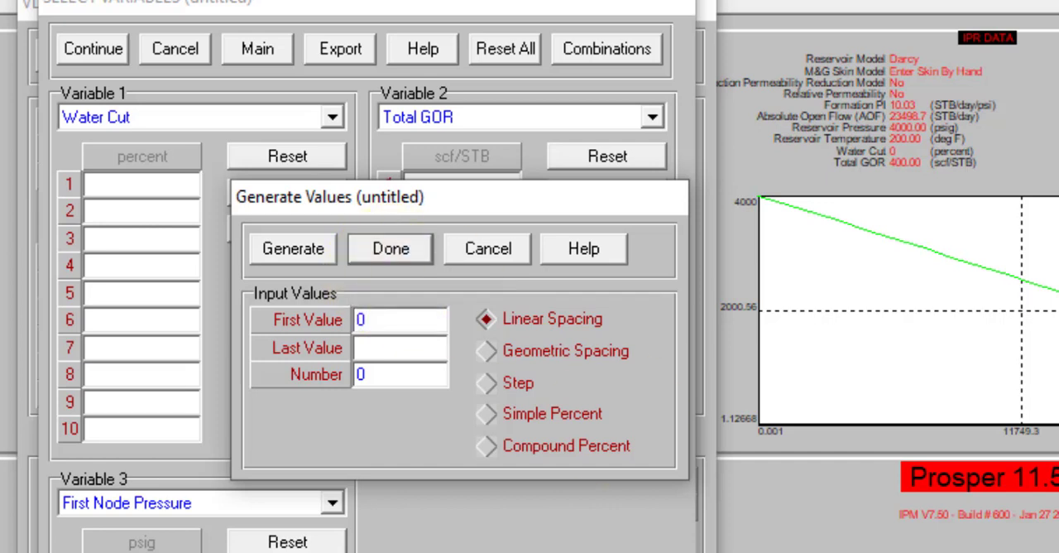
click(380, 345)
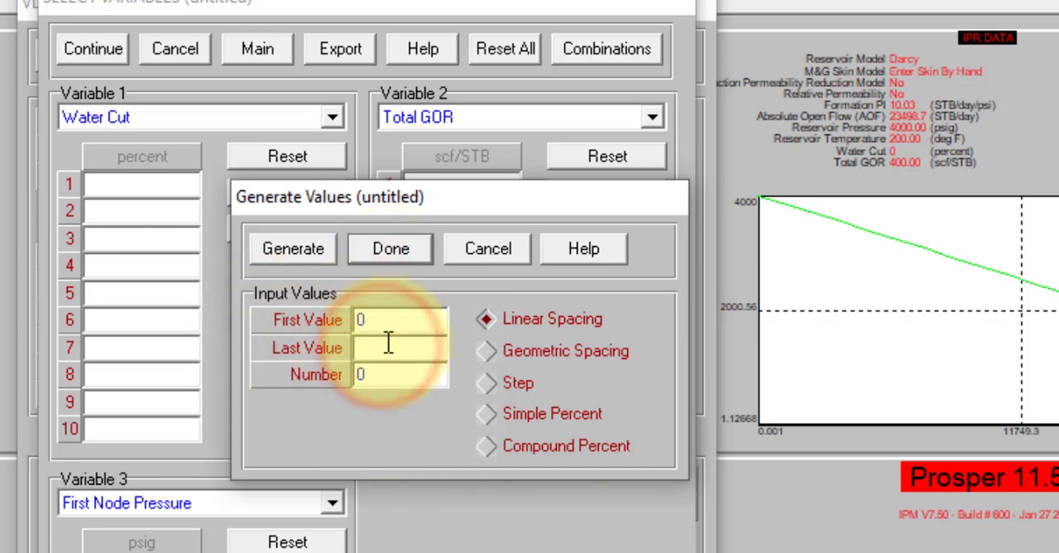
text(90)
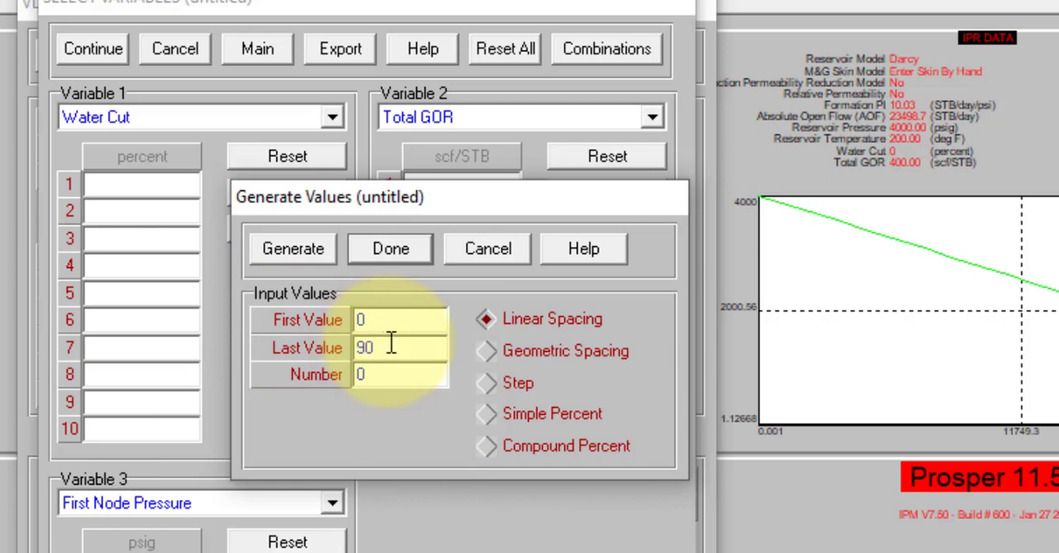
double_click(394, 374)
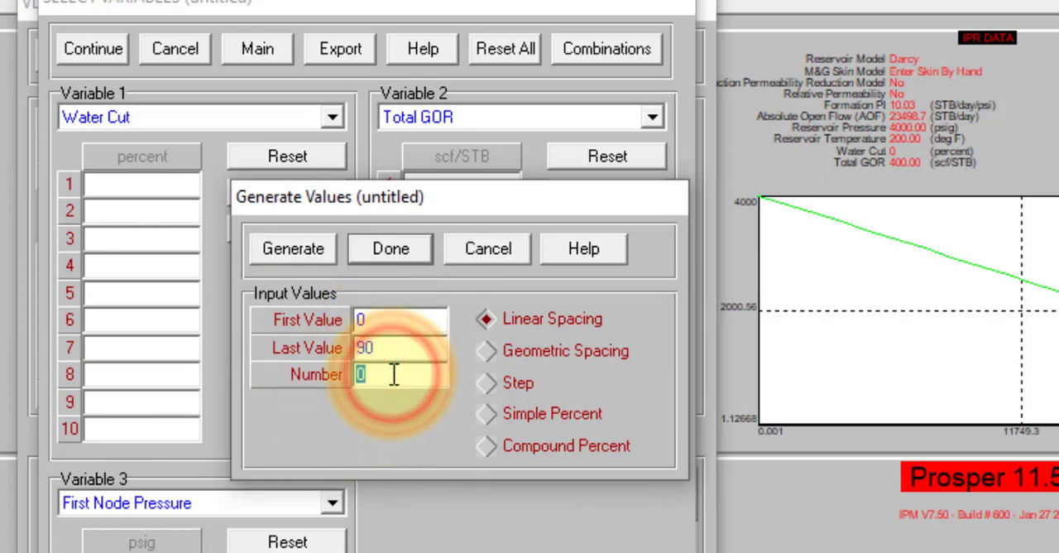
text(10)
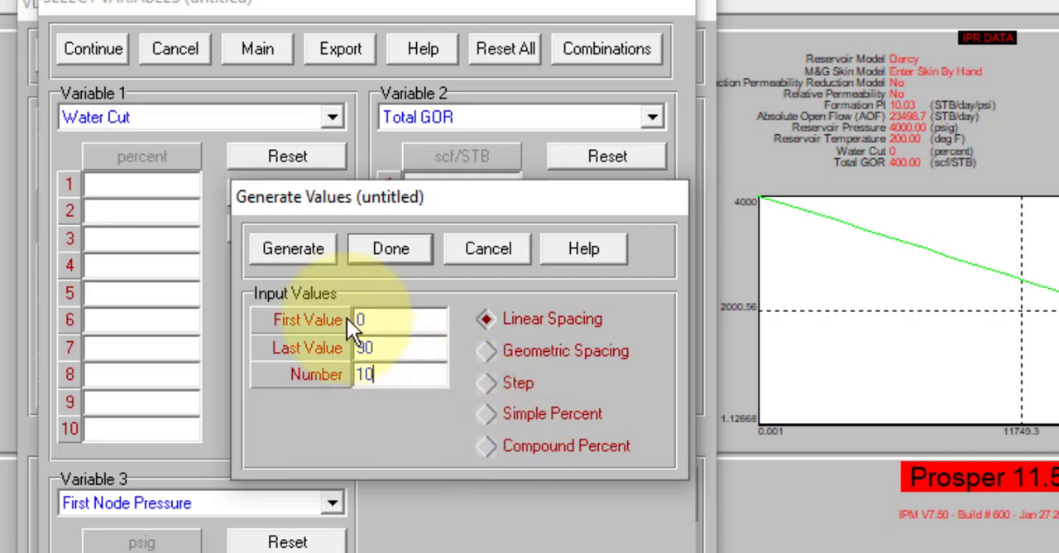
click(296, 251)
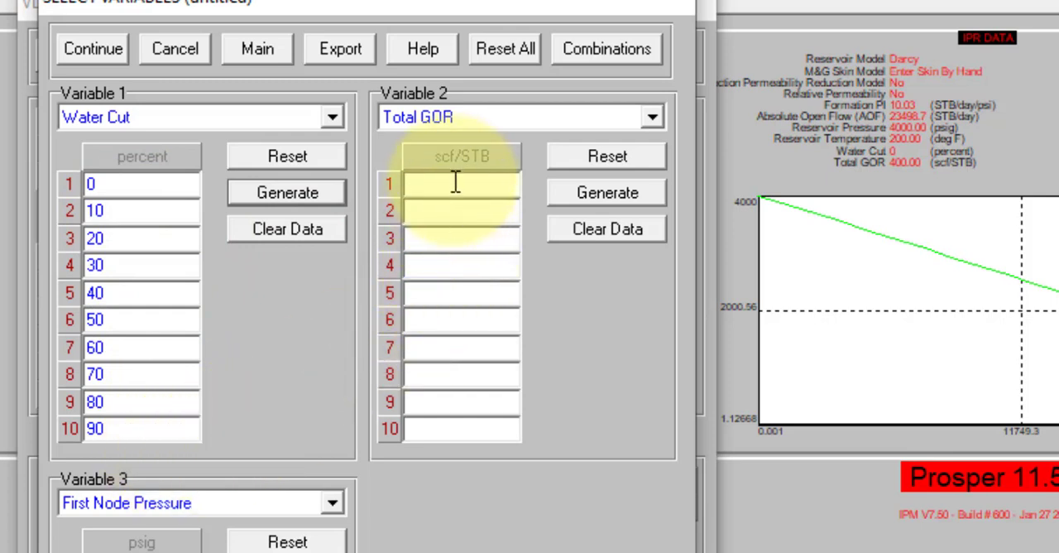
Step: Generate 10 stepped Total GOR values from 300 scf/STB with an increment of 1600, and change the tenth value to 15000
click(604, 191)
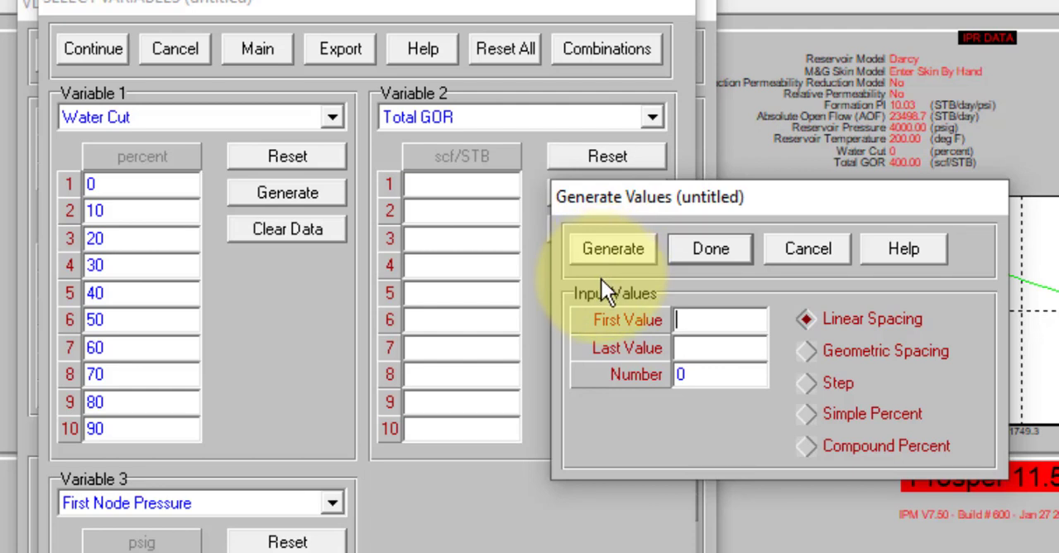
click(823, 382)
click(716, 320)
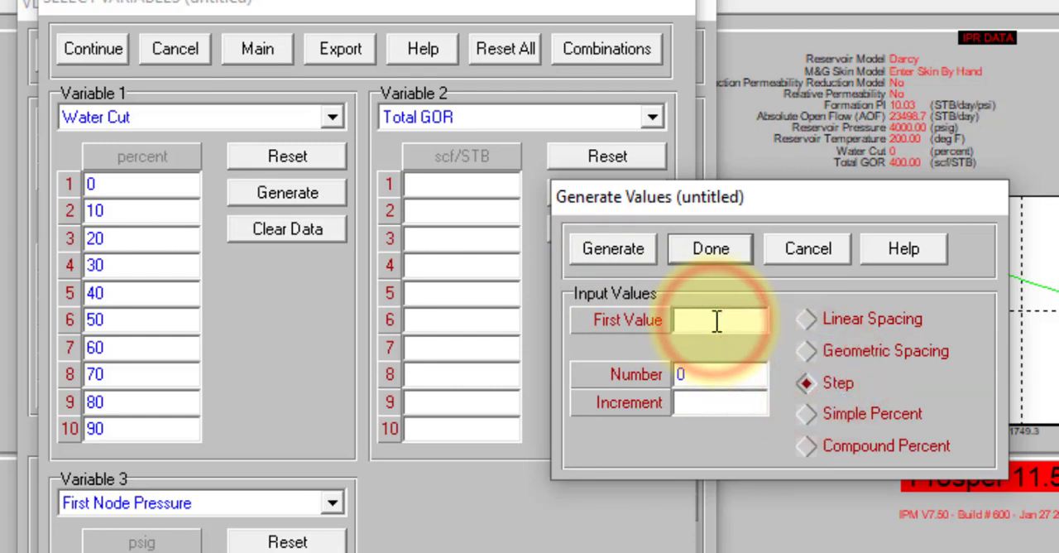
text(300)
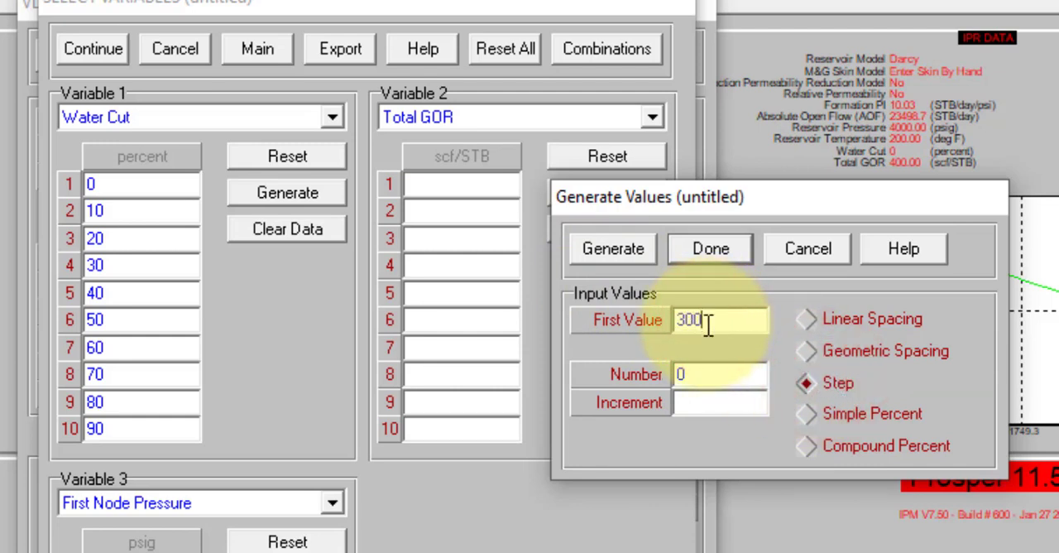
click(694, 373)
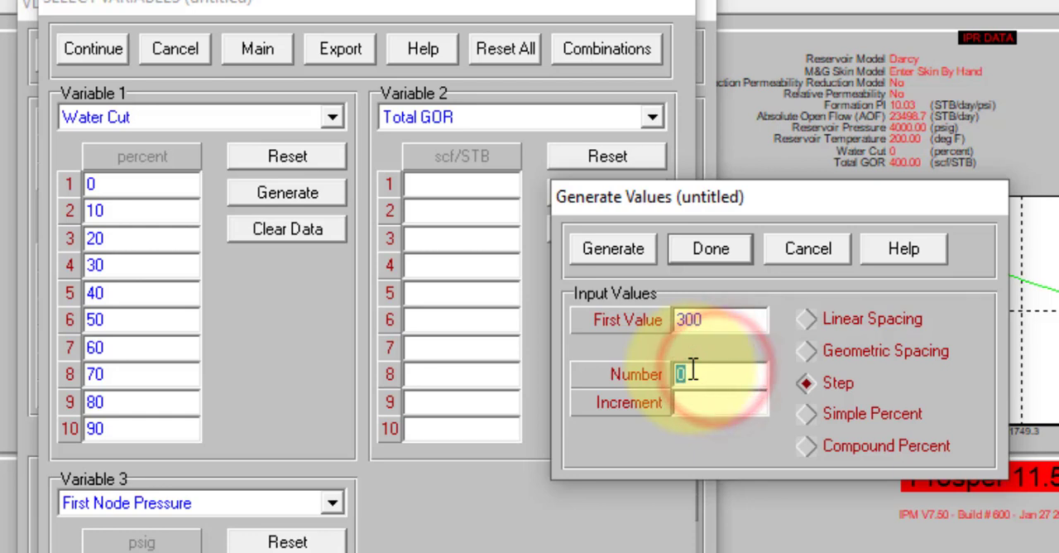
text(10)
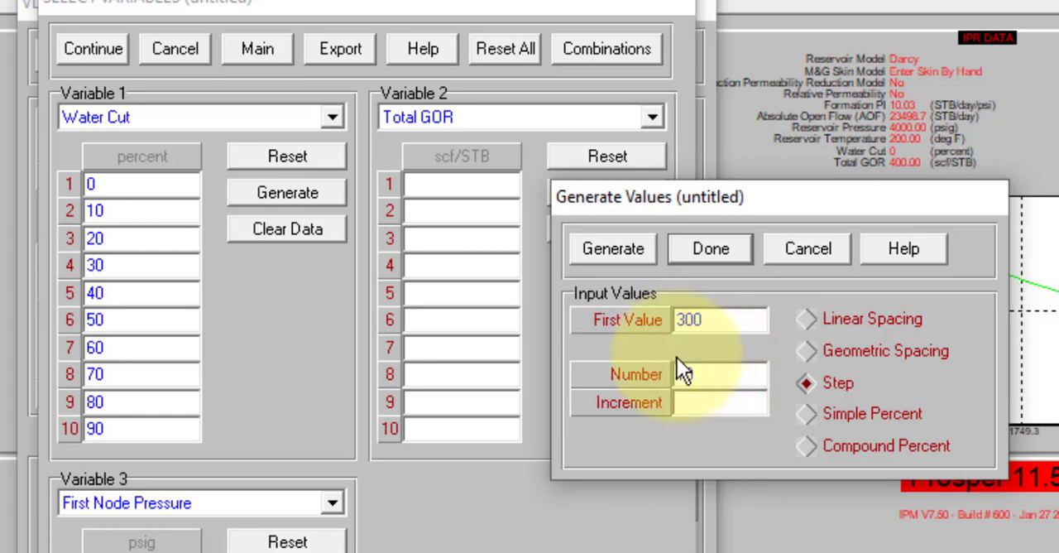
click(677, 403)
click(684, 404)
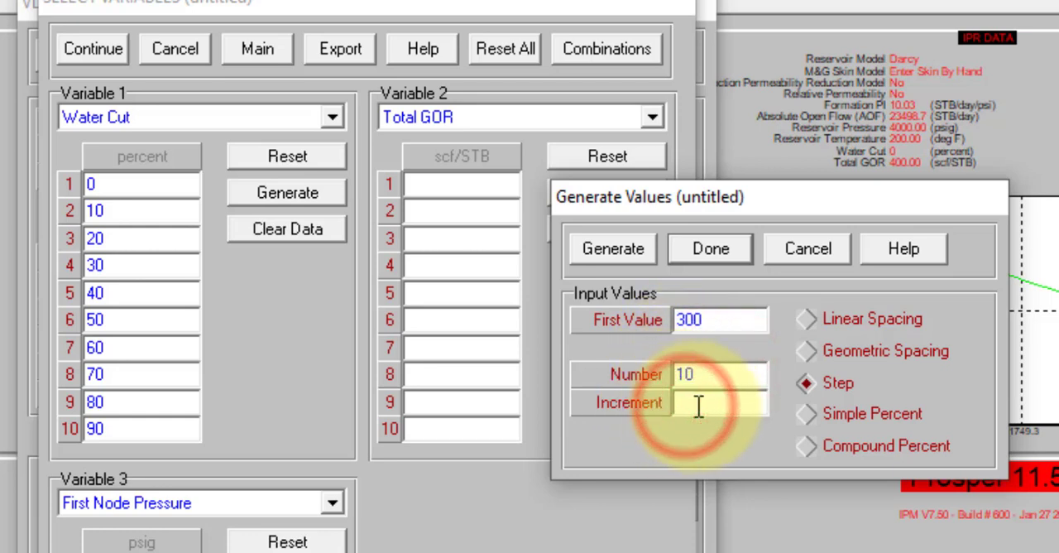
text(1600)
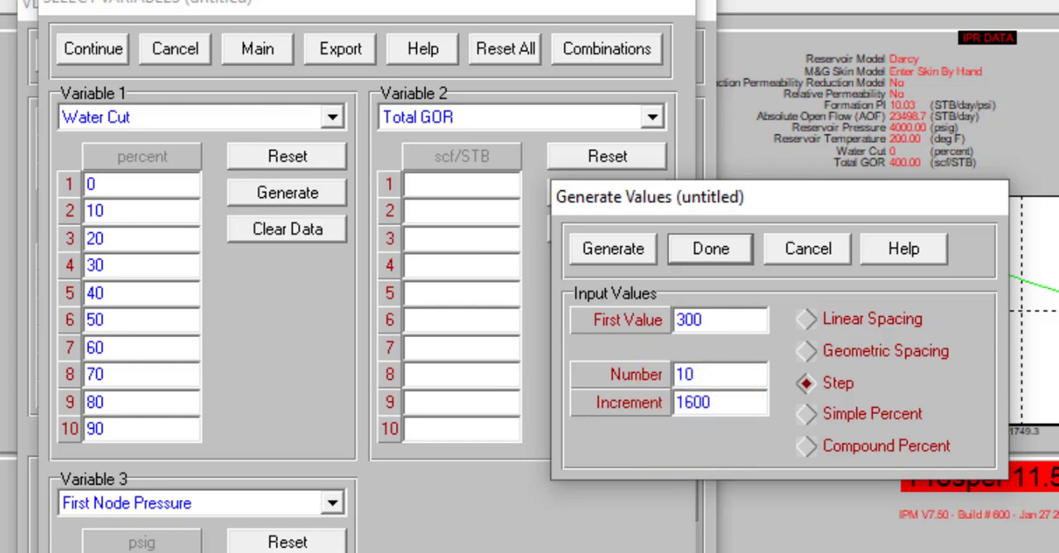
click(612, 250)
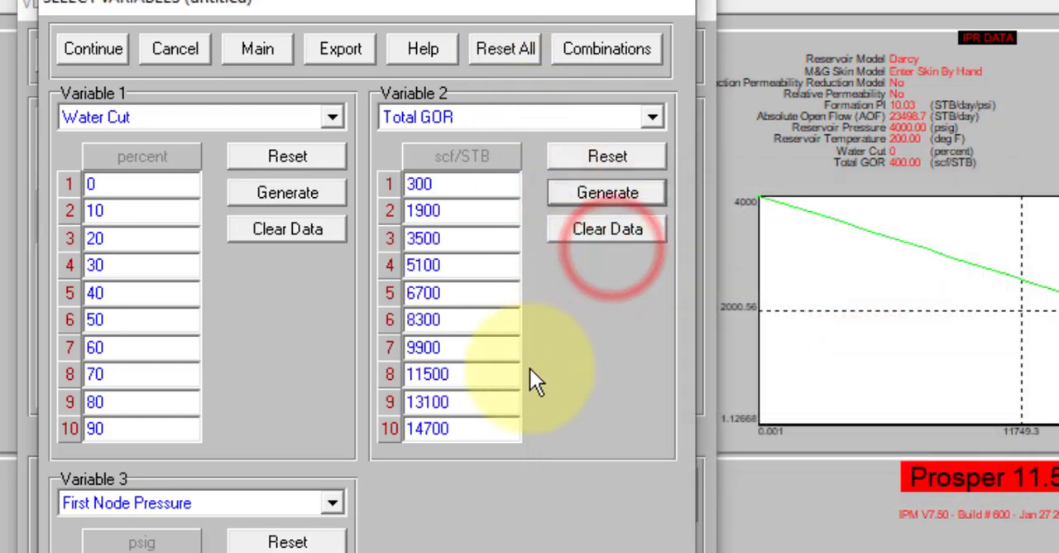
double_click(455, 430)
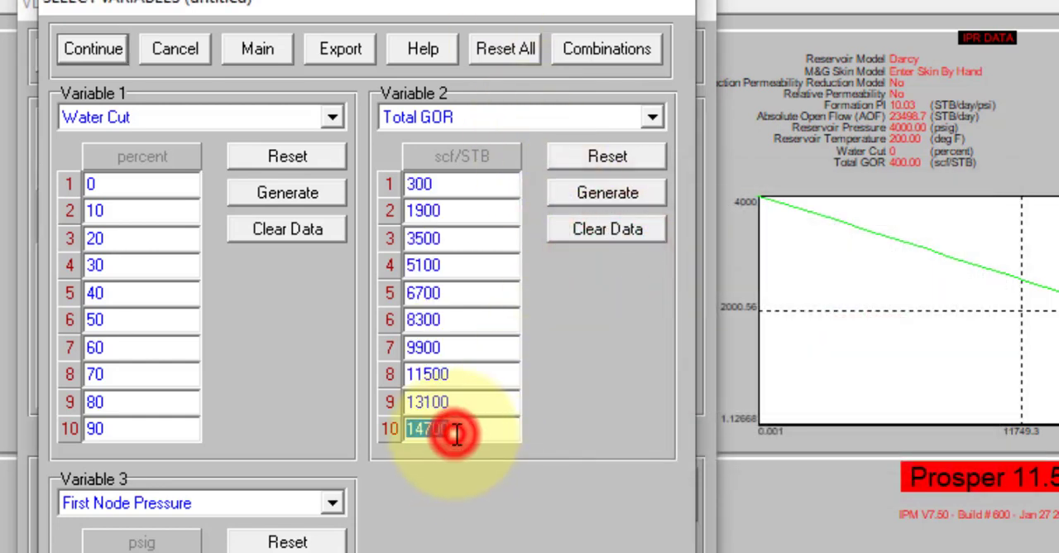
text(15000)
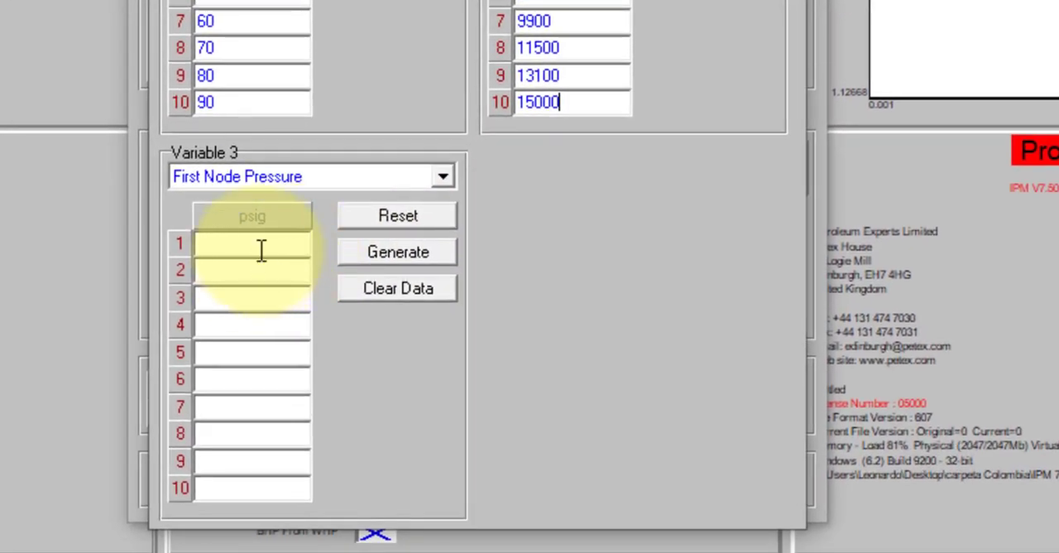
Step: Generate 10 stepped First Node Pressure values for Variable 3, starting at 50 psig with an increment of 150
click(377, 256)
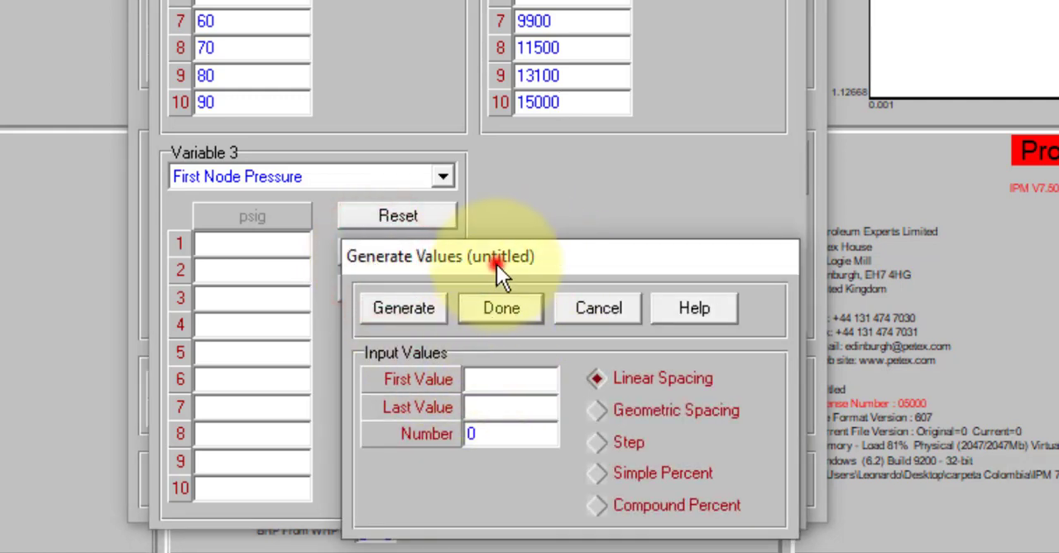
drag(497, 265, 431, 64)
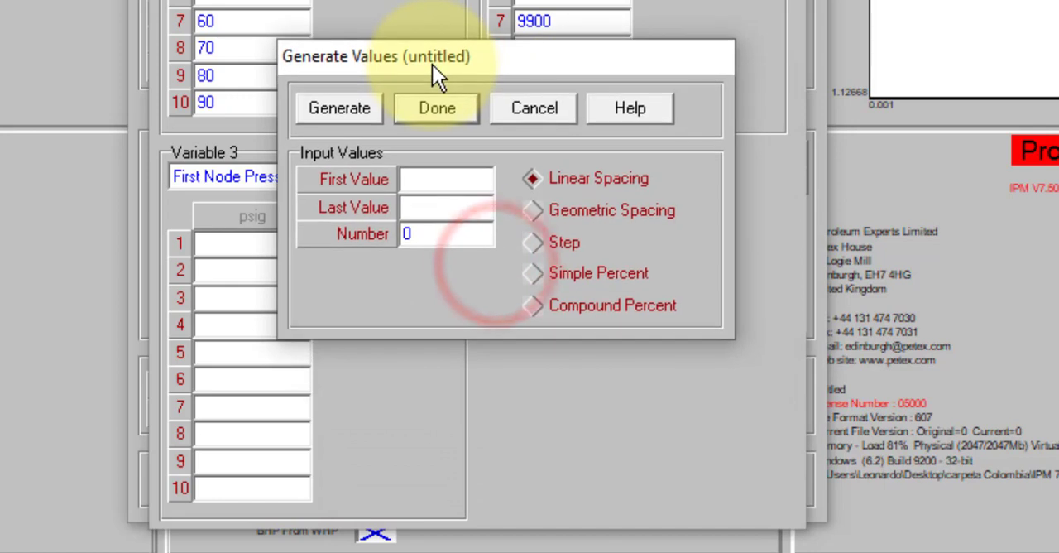
click(437, 182)
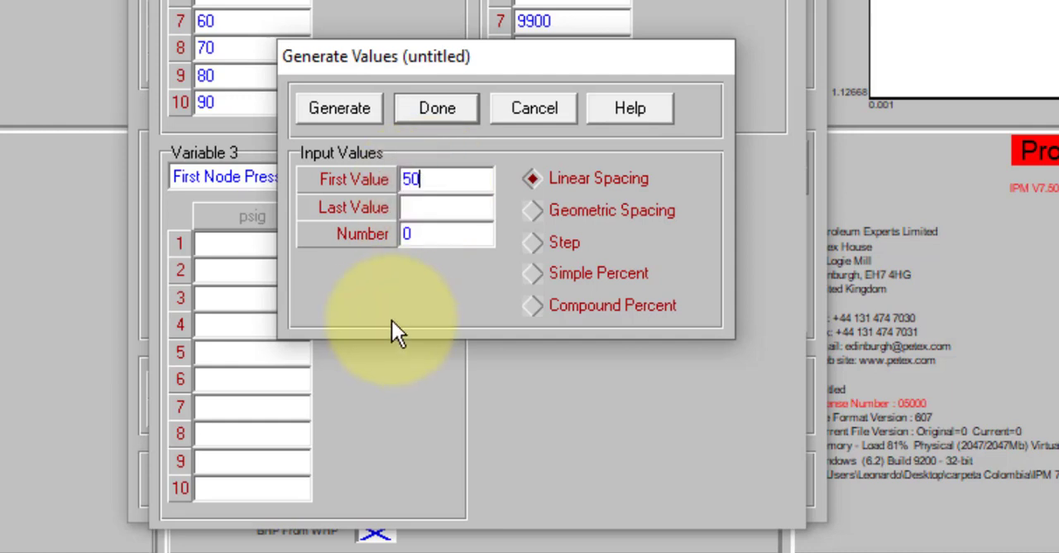
click(552, 244)
click(430, 237)
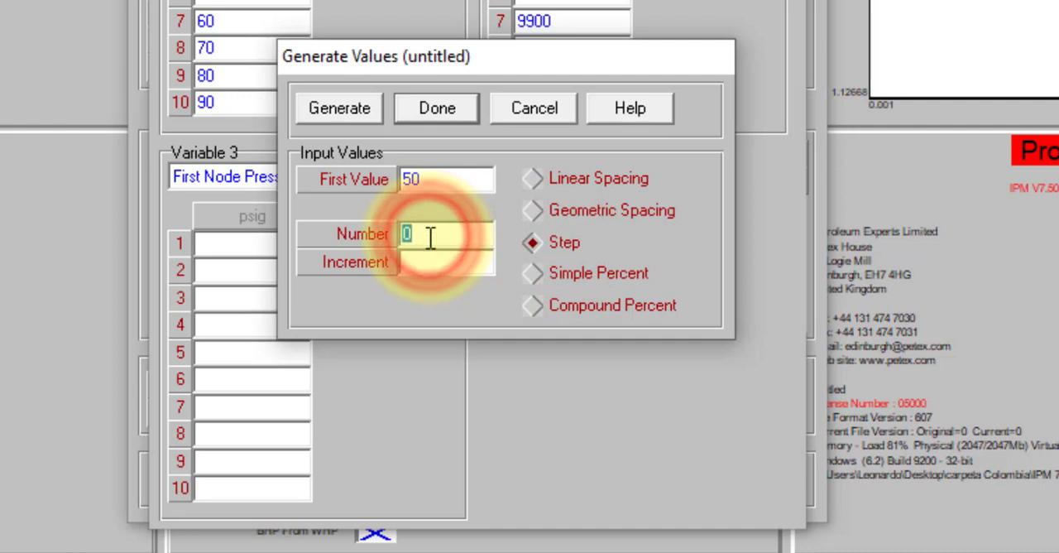
text(10)
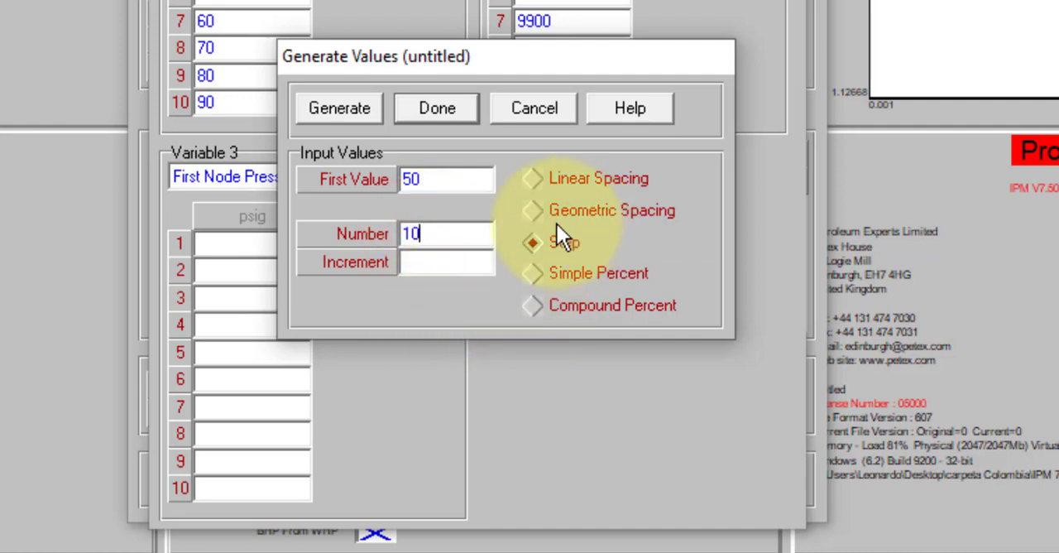
click(474, 268)
text(150)
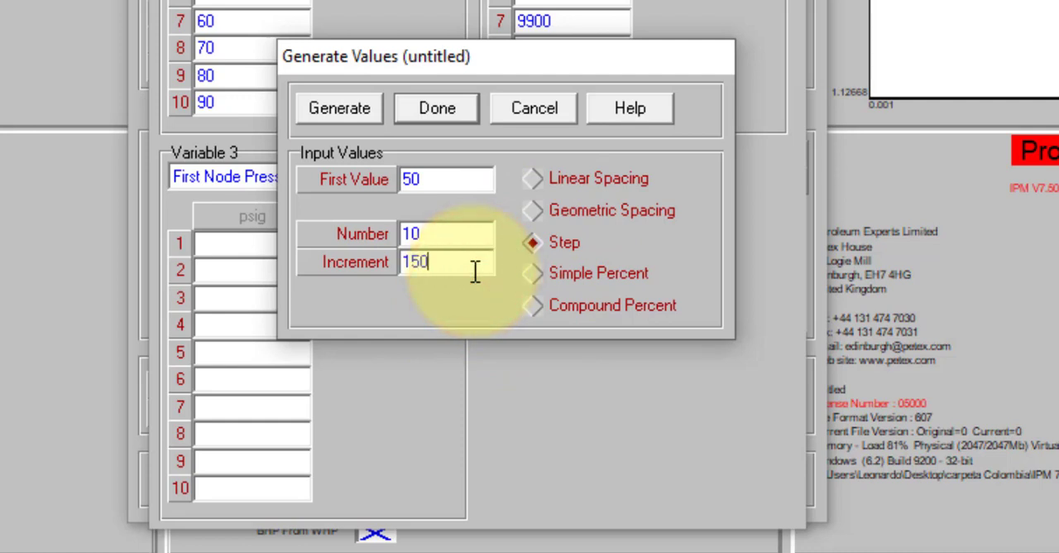
click(331, 110)
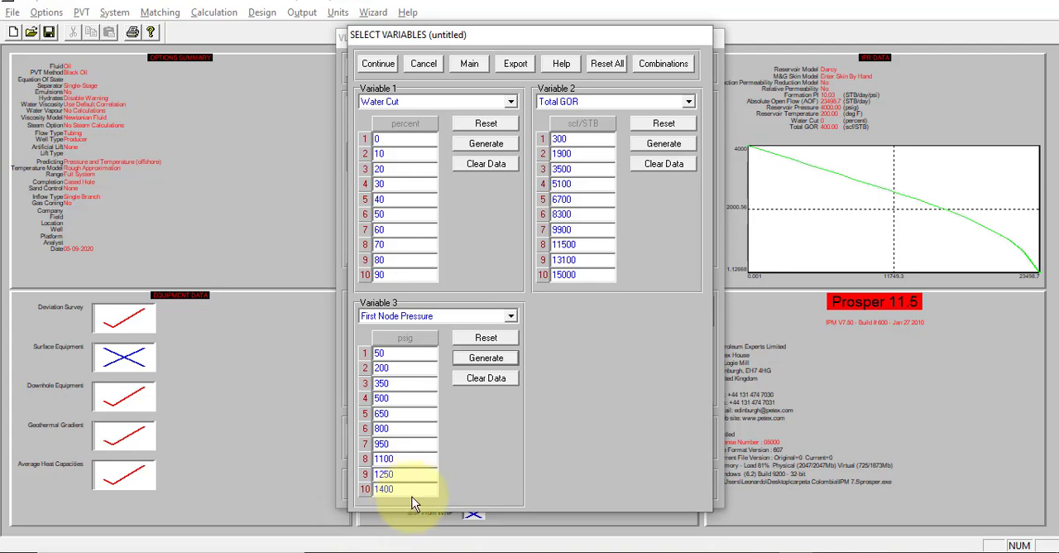
Step: Continue to the VLP calculation, run it for all variable combinations, and plot the tubing curves in a maximized window
click(378, 64)
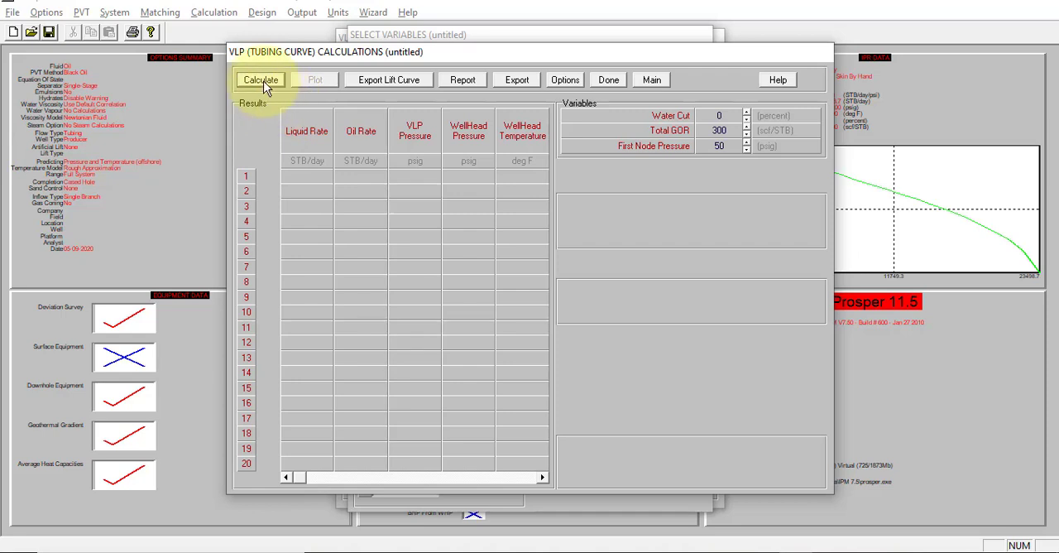
click(263, 81)
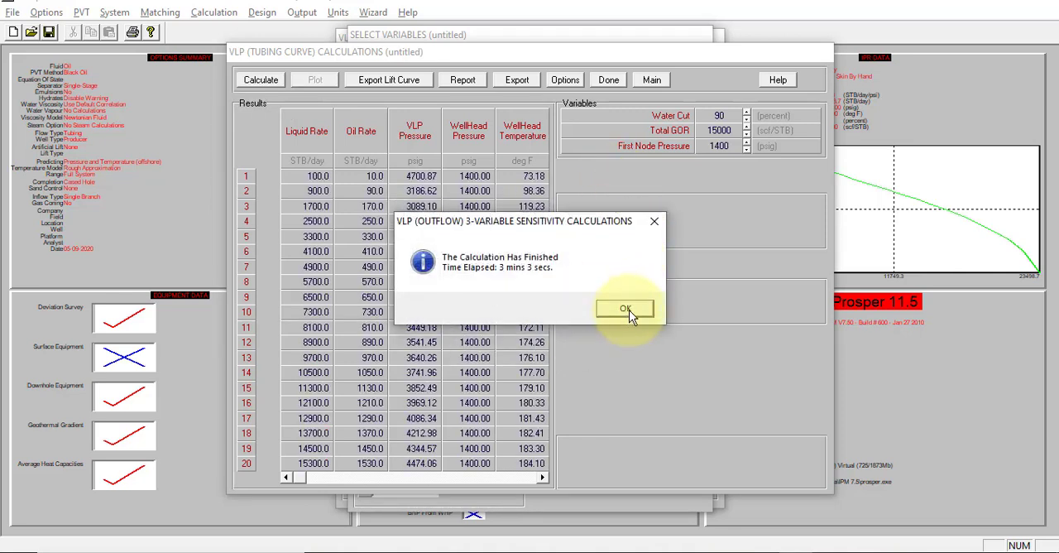
click(627, 310)
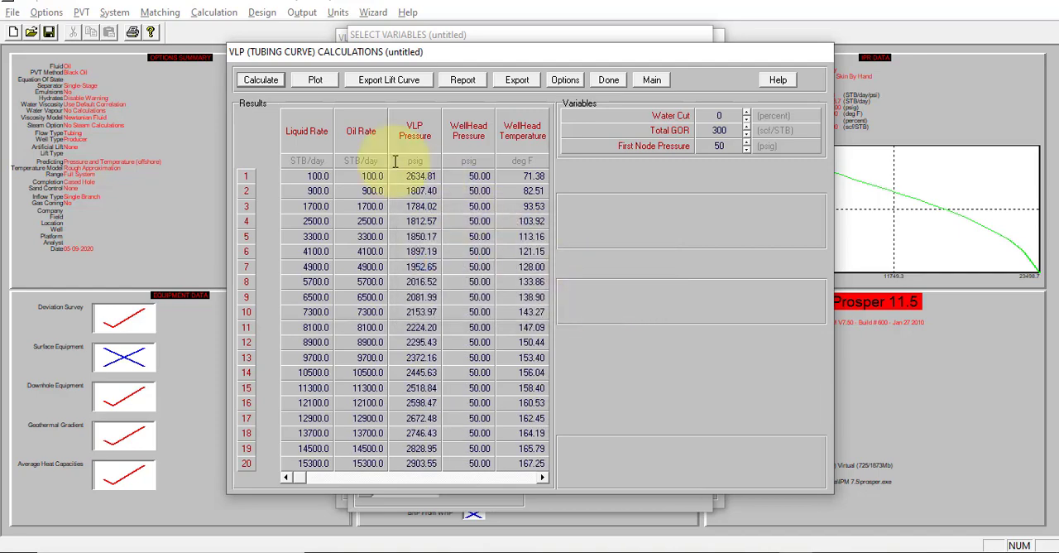
click(315, 79)
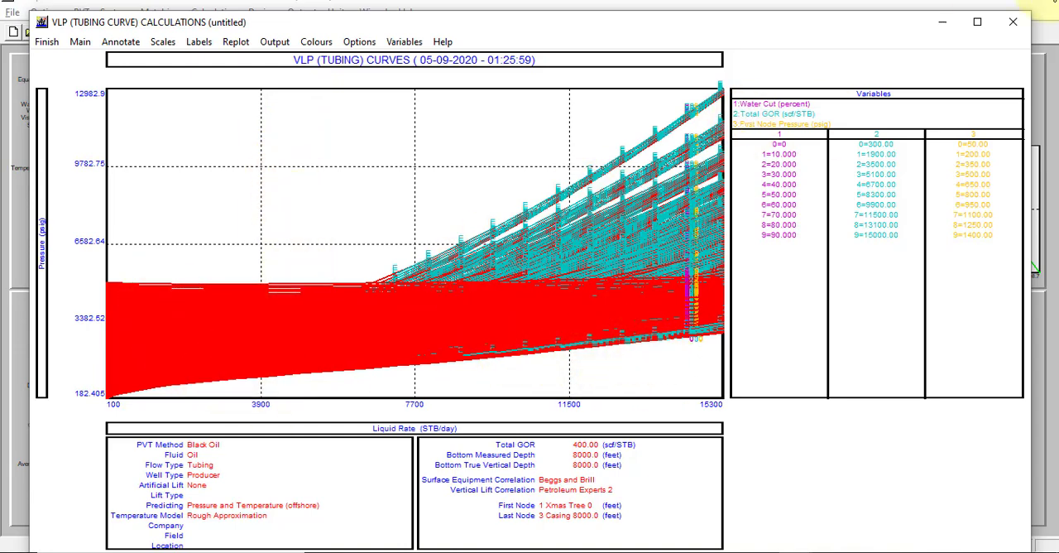
click(976, 22)
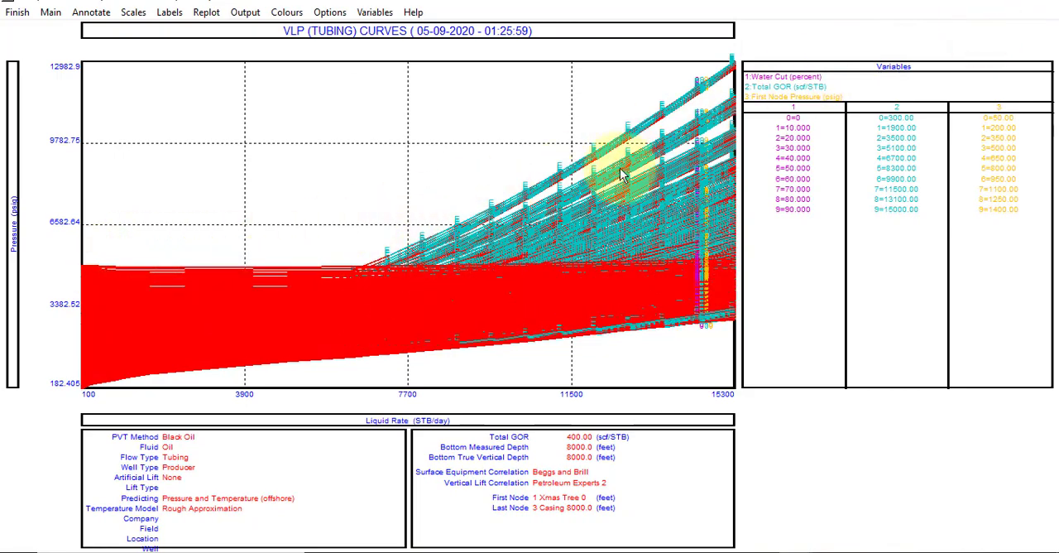
Step: Open the plot's curve selection and exclude the Water Cut values 0, 20, 50 and 80 percent
click(373, 12)
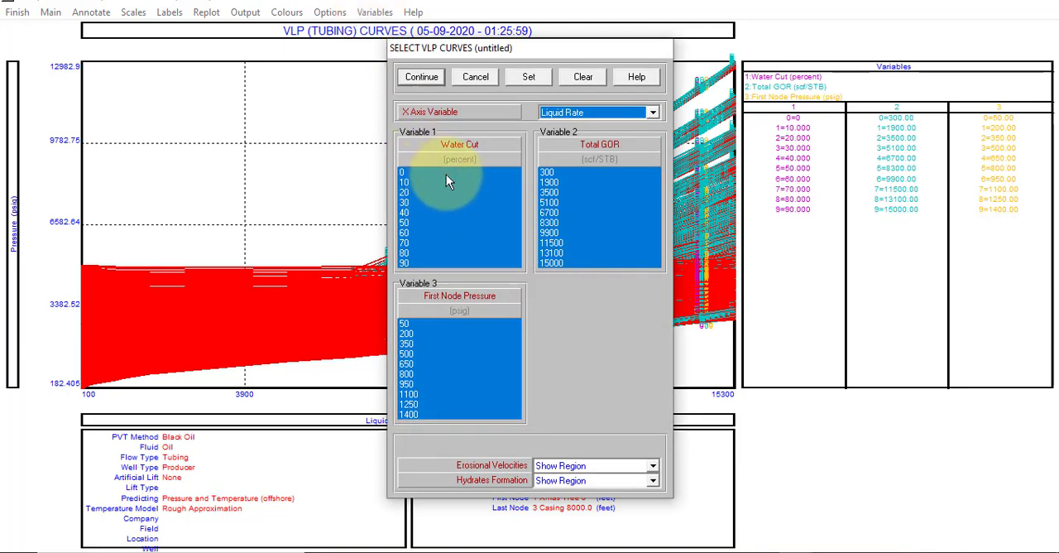
click(444, 174)
click(441, 192)
click(443, 223)
click(445, 252)
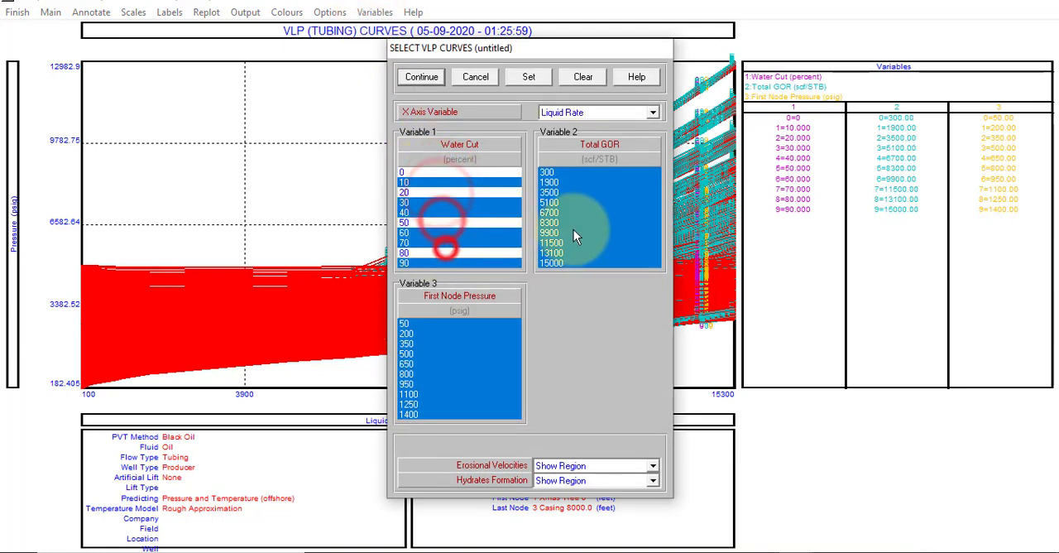
Step: Exclude the Total GOR values 1900, 5100, 9900, 11500 and 15000 scf/STB from the plotted curves
click(588, 231)
click(577, 183)
click(579, 202)
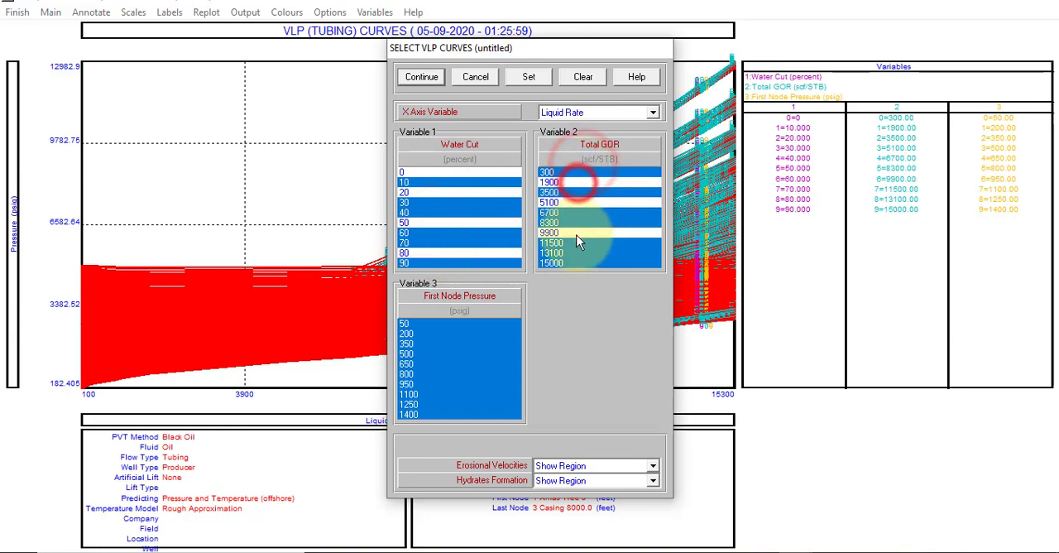
click(577, 242)
click(568, 262)
Step: Exclude First Node Pressures 200, 500, 800, 1100 and 1250 psig, redraw the VLP plot, and return to the calculation results
click(441, 333)
click(431, 373)
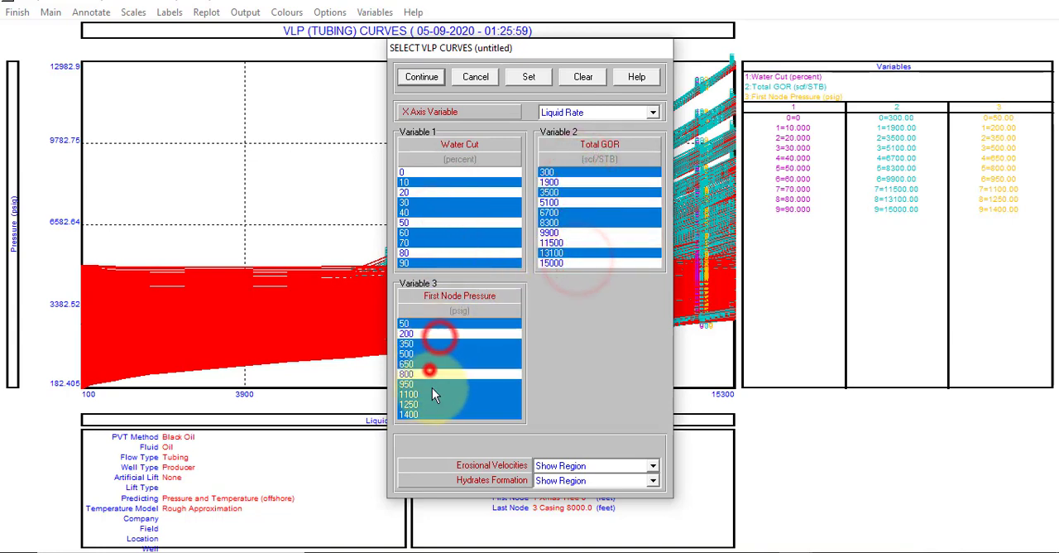
click(432, 403)
click(432, 393)
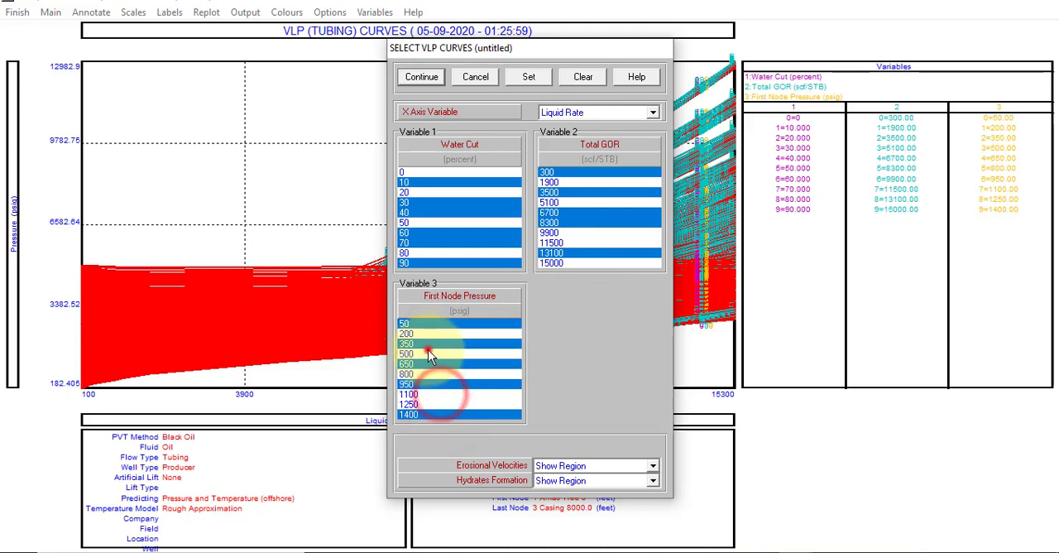
click(432, 353)
click(421, 76)
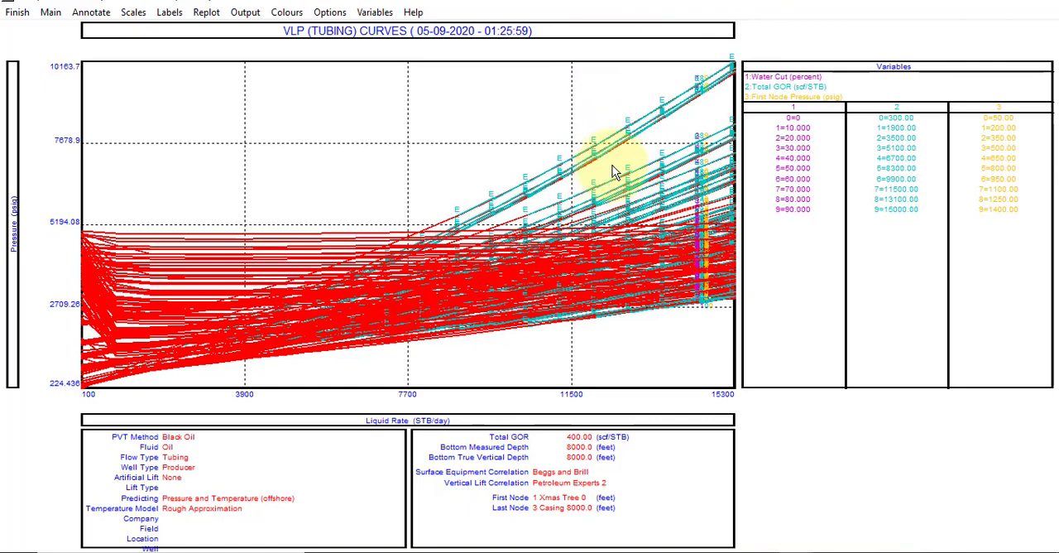
click(20, 13)
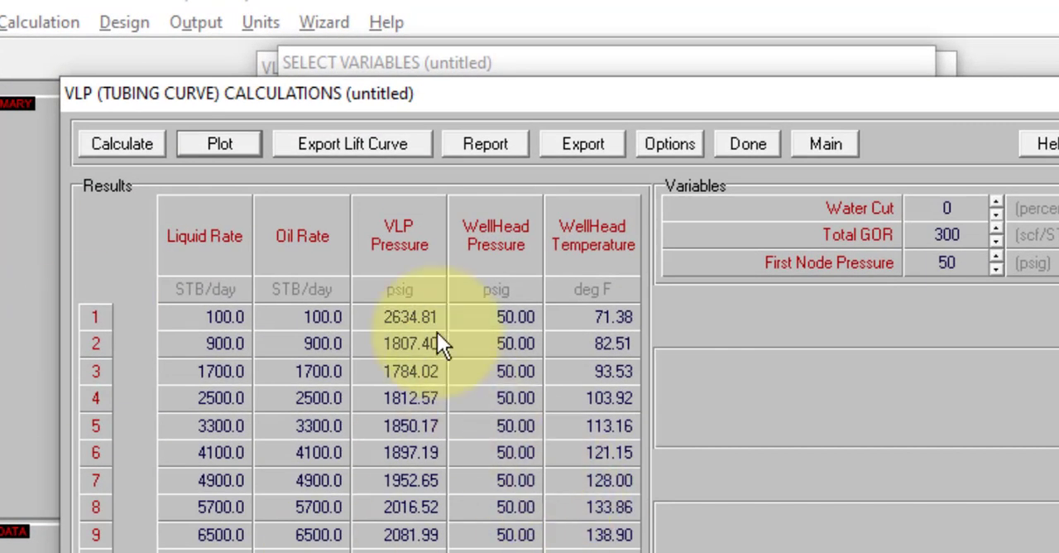
Step: Start a lift curve export in the Schlumberger - Eclipse format and continue to saving the file
click(374, 152)
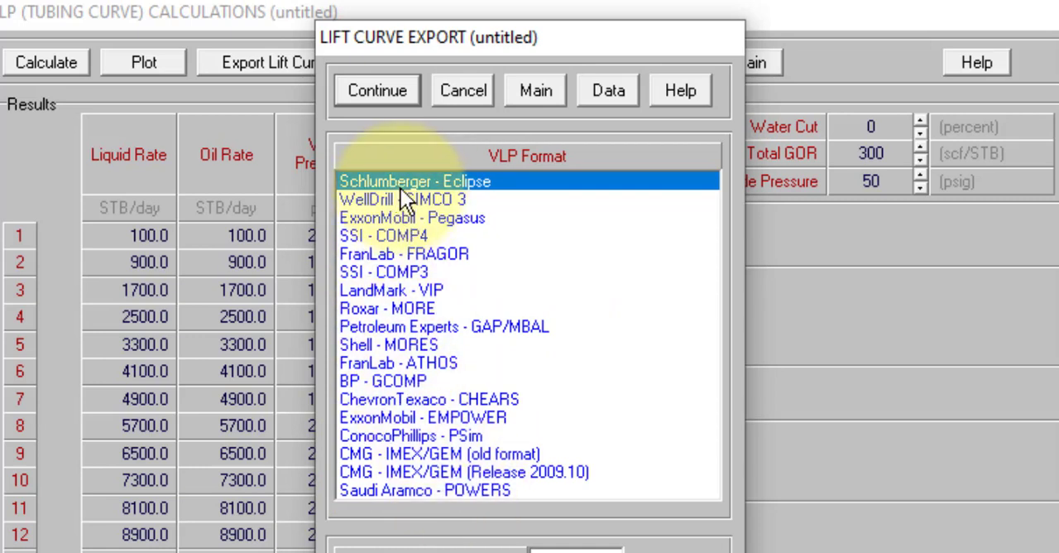
click(393, 83)
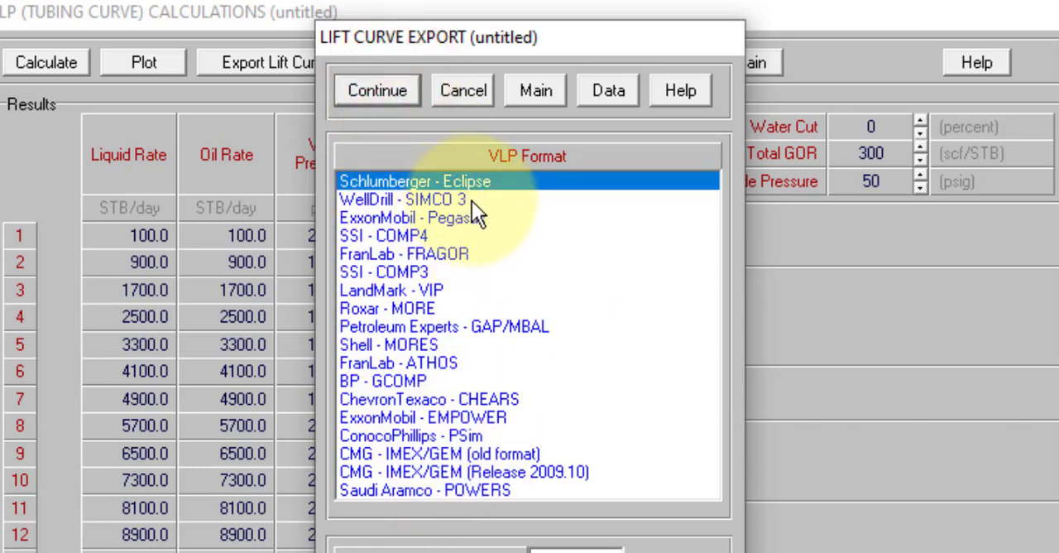
click(373, 90)
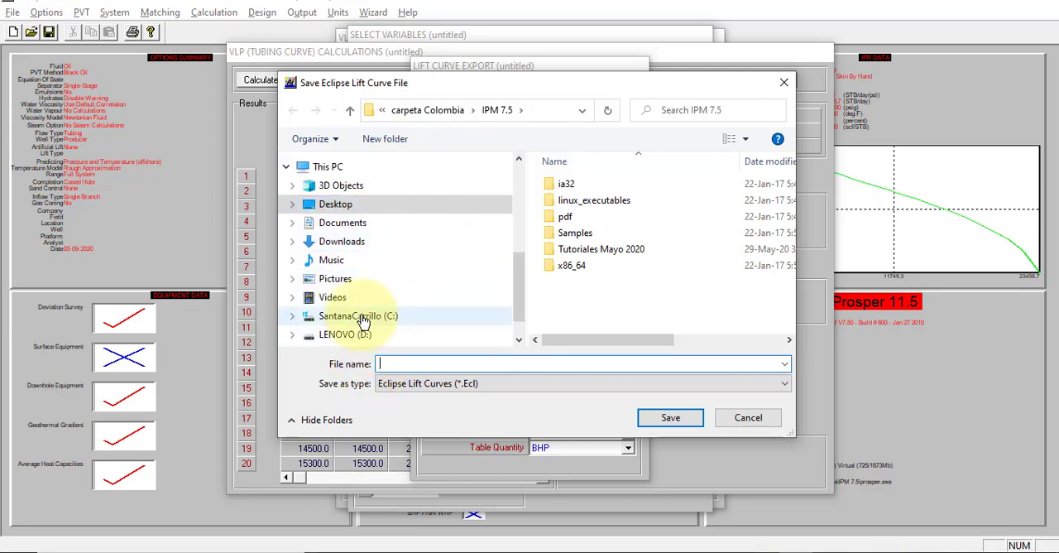
Step: Save the Eclipse lift curves as Pozo Petroleo.Ecl in Desktop > Cursos > Prosper > 02. Pozo de Petroleo Vertical, replacing the existing file
click(354, 205)
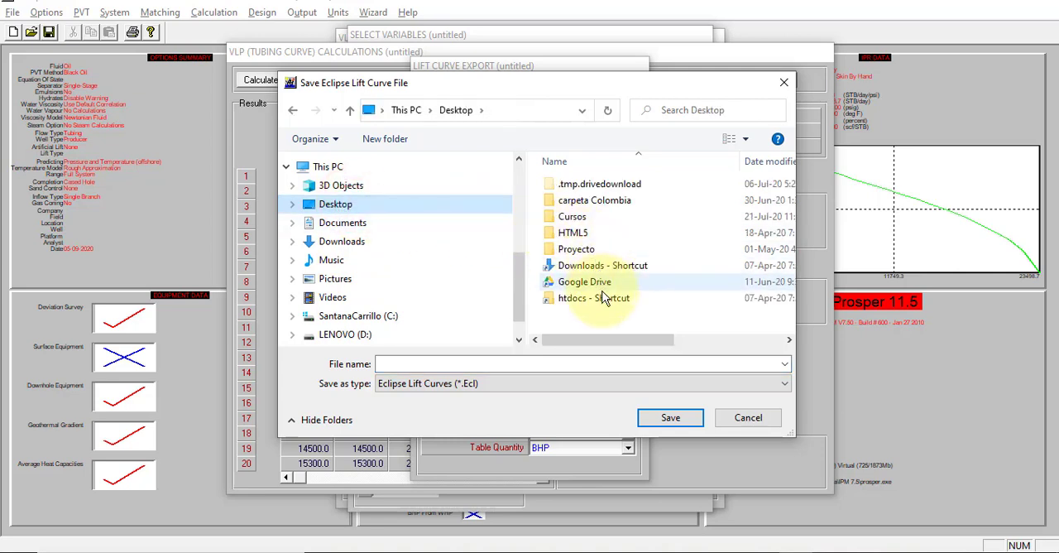
double_click(576, 217)
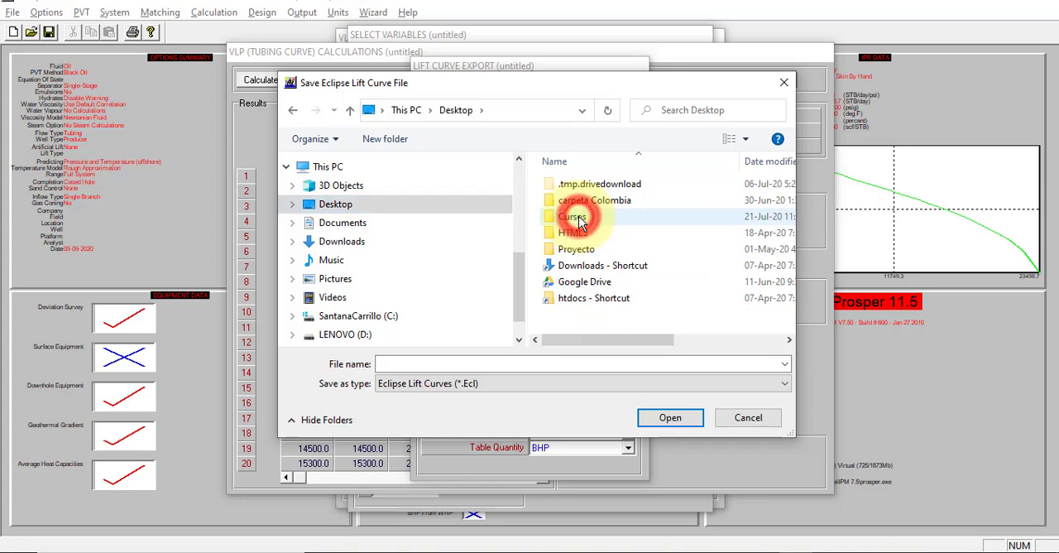
double_click(570, 186)
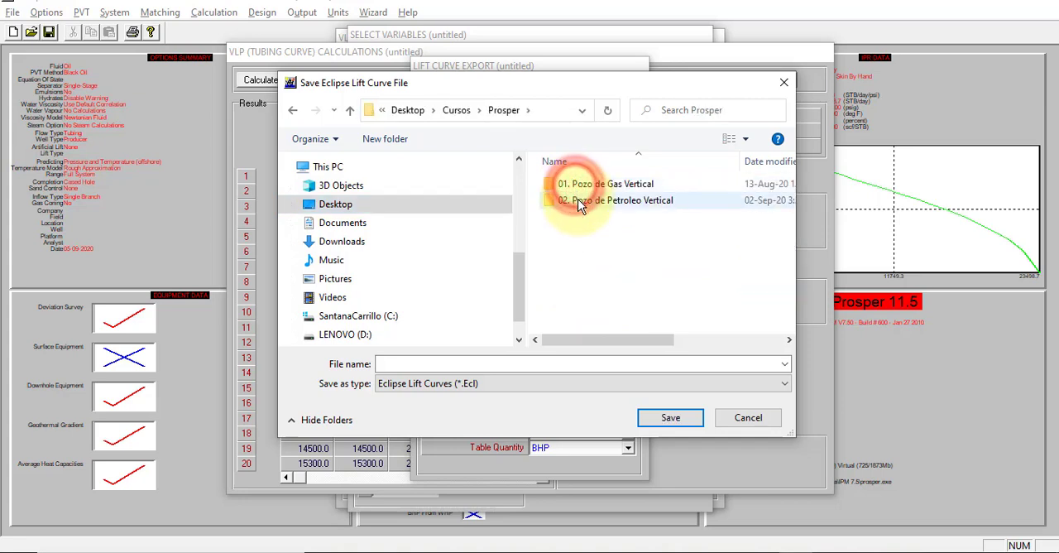
double_click(583, 203)
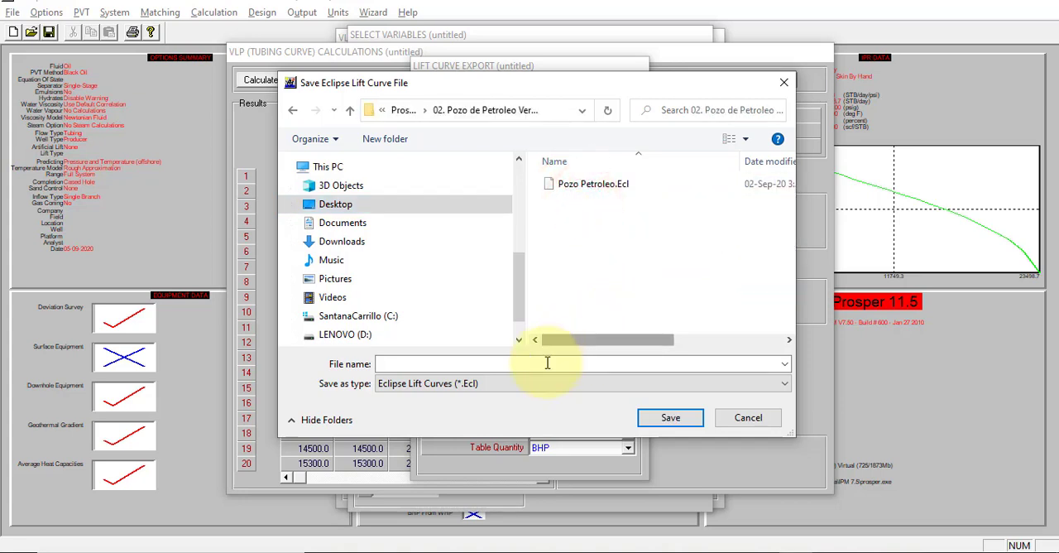
double_click(583, 184)
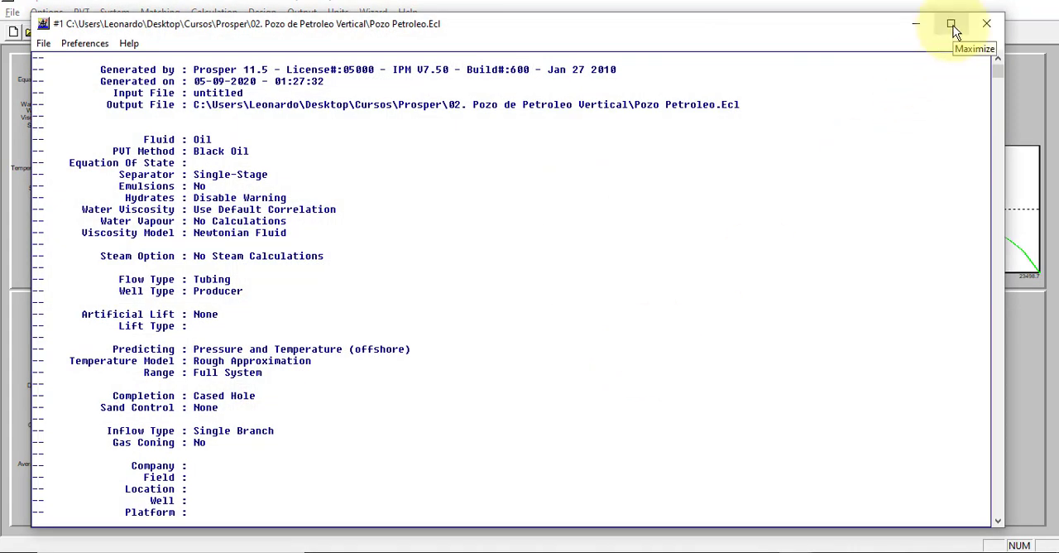
Step: Maximize the exported Eclipse file and examine its header, VFPPROD keyword, liquid rate, THP, WCT and GOR lists, and pressure tables
click(952, 25)
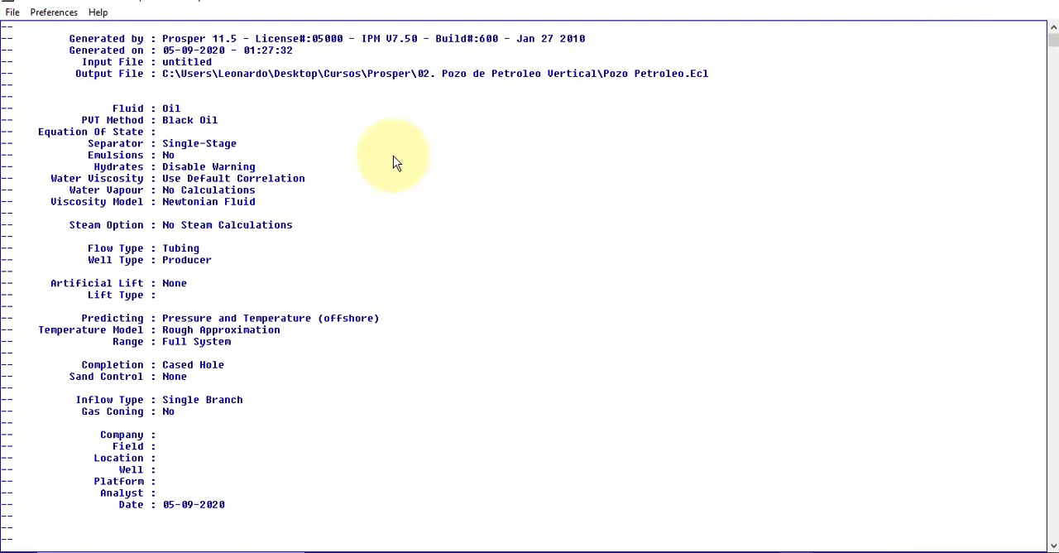
scroll(394, 165, down, 4)
scroll(396, 194, up, 2)
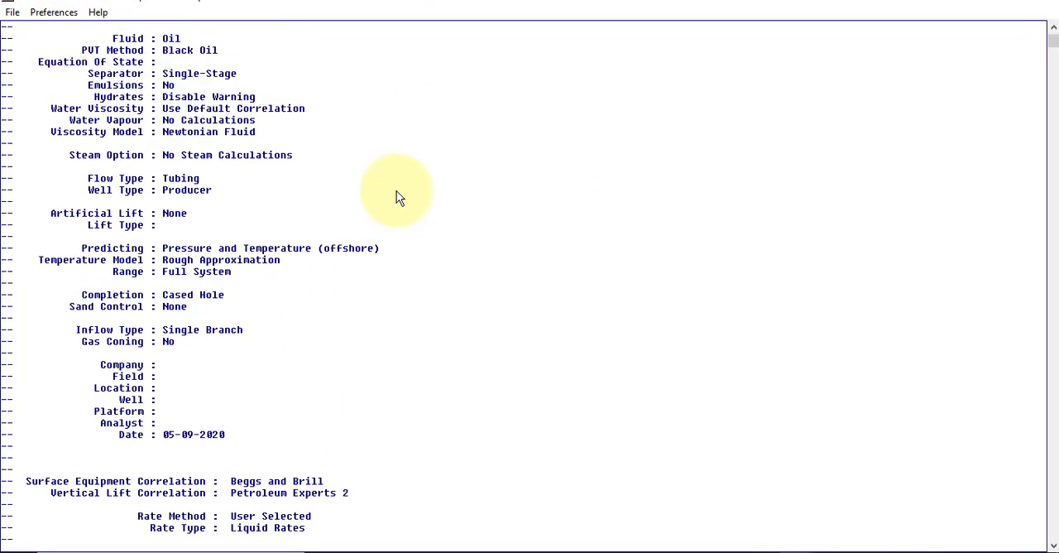
scroll(396, 196, up, 4)
scroll(398, 207, down, 8)
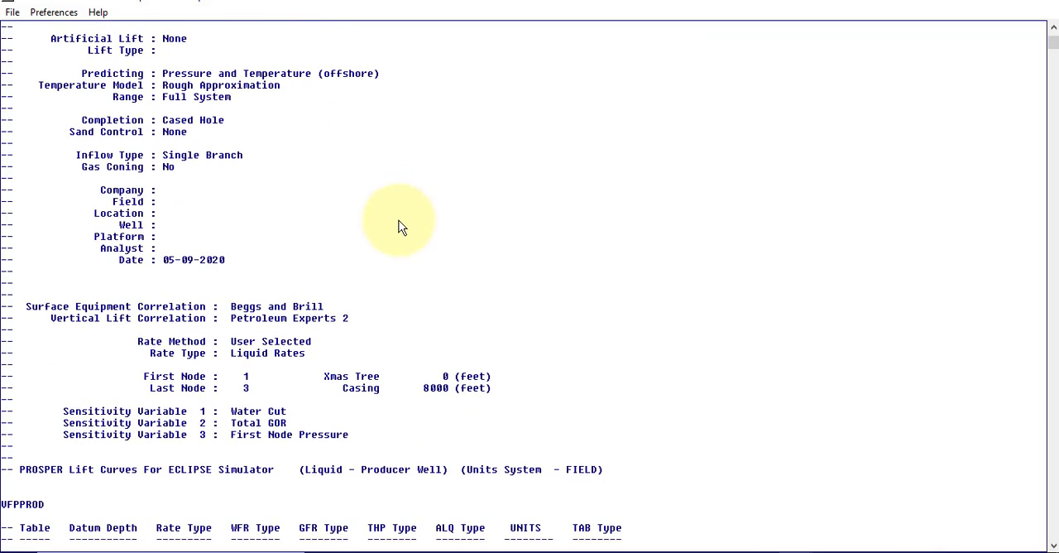
scroll(398, 221, down, 5)
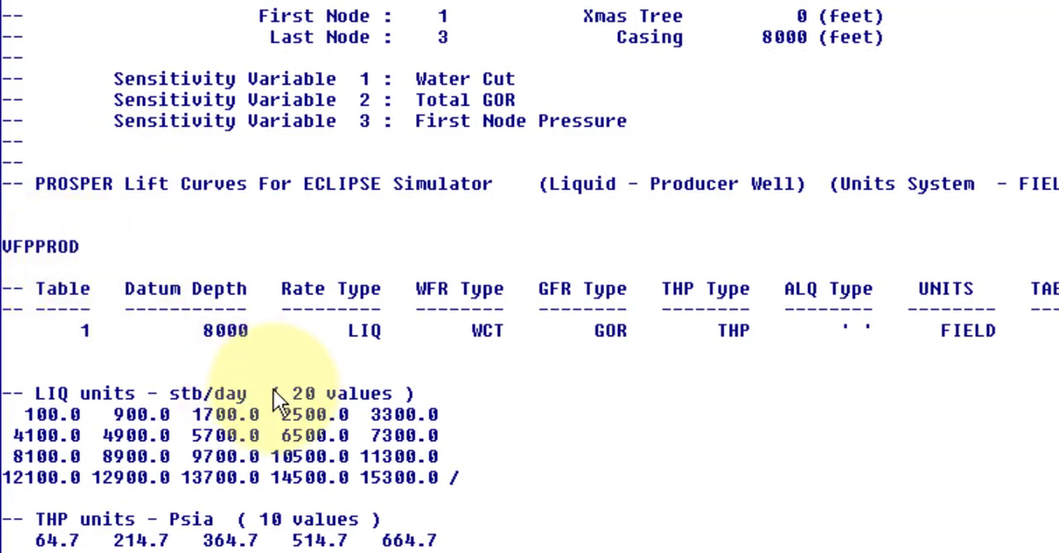
scroll(279, 404, down, 13)
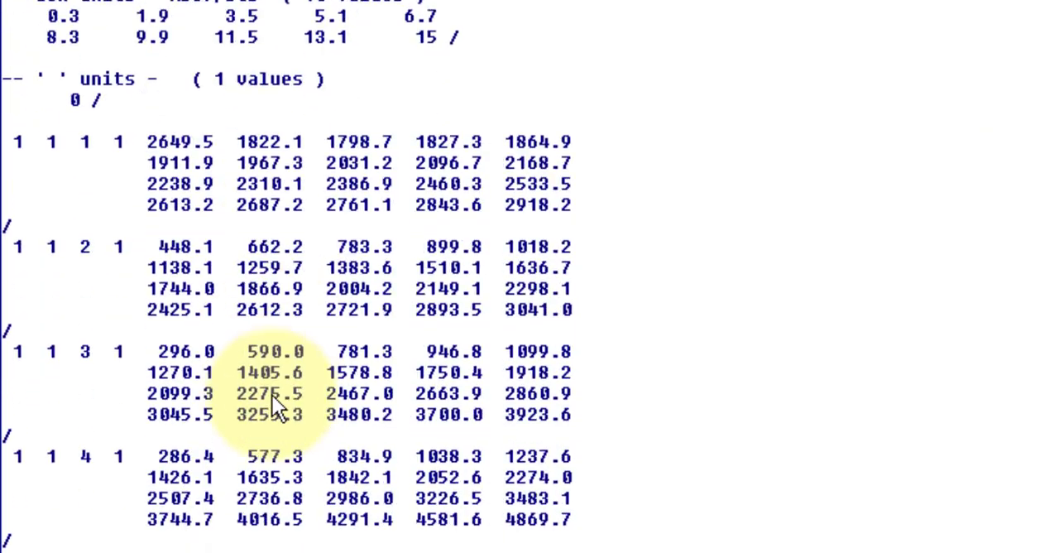
scroll(272, 395, down, 7)
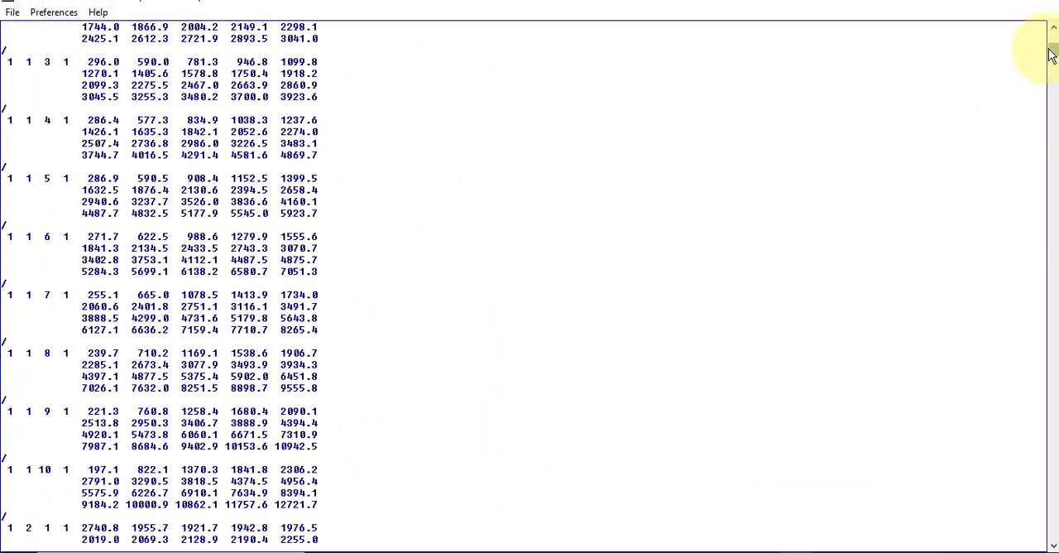
mouse_move(1050, 54)
mouse_down()
mouse_move(1052, 310)
mouse_move(1052, 41)
mouse_up()
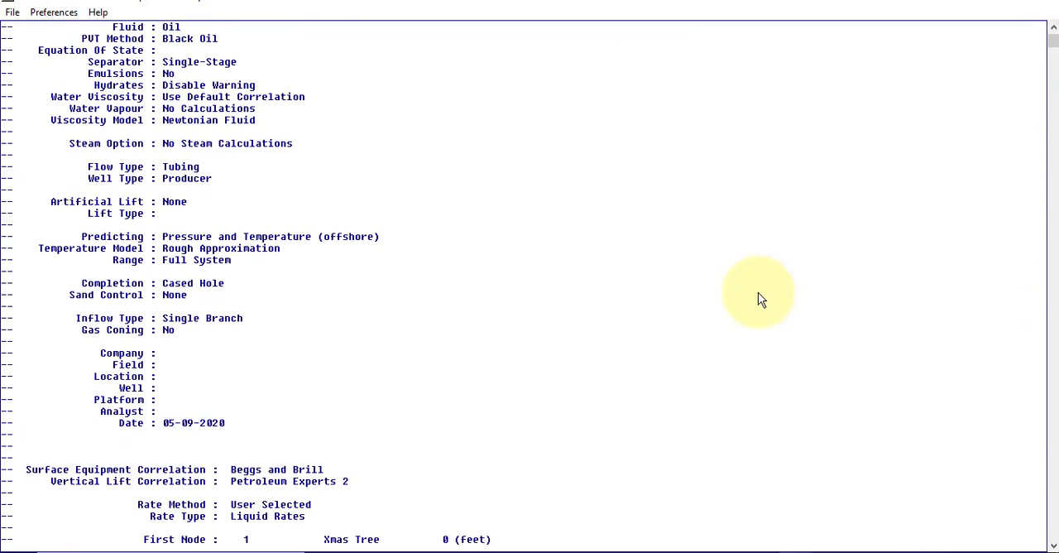
scroll(758, 292, down, 15)
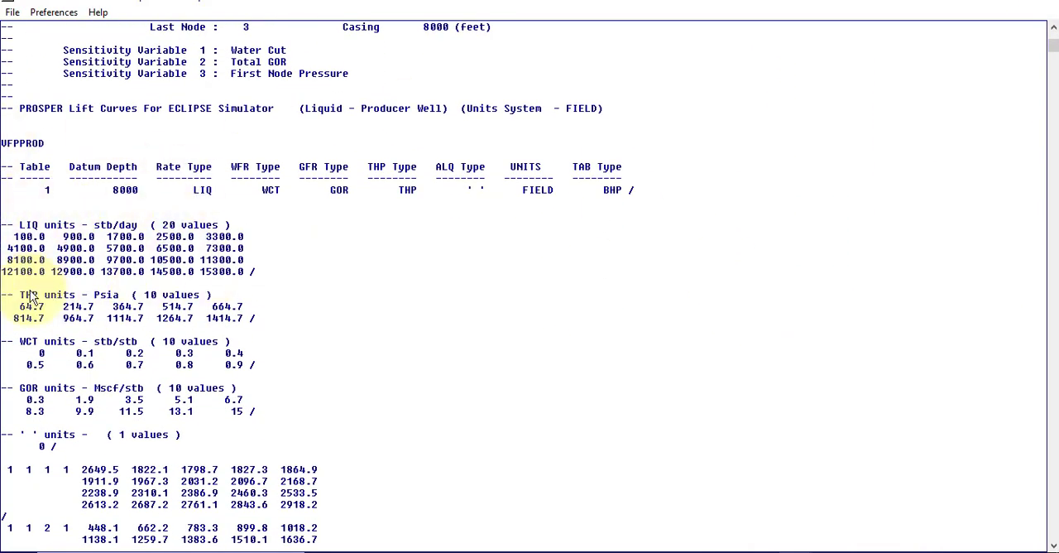
Step: Review the THP, WCT and GOR lists and the pressure tables below them in the exported Eclipse file, and close the file view
scroll(248, 273, down, 2)
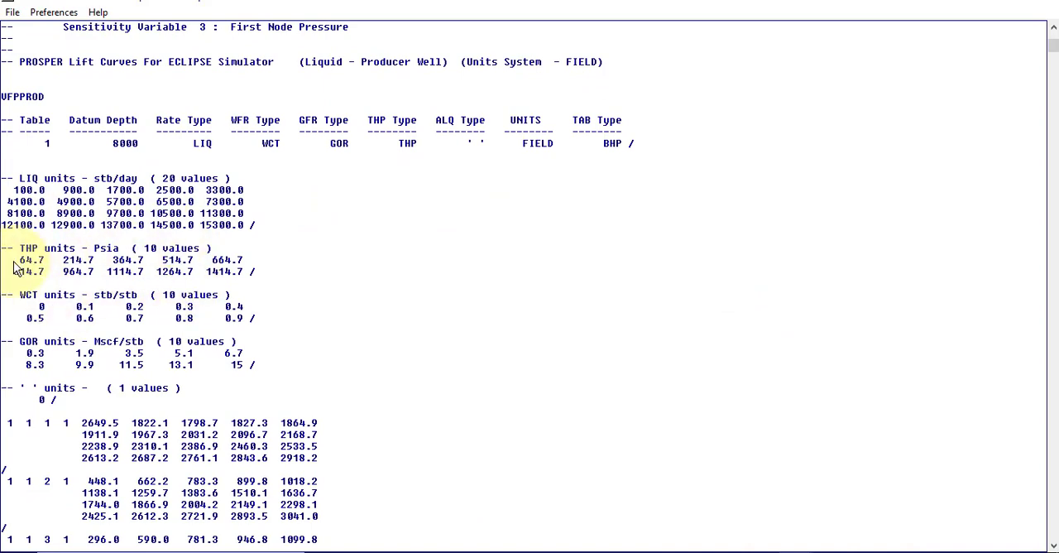
scroll(194, 284, down, 3)
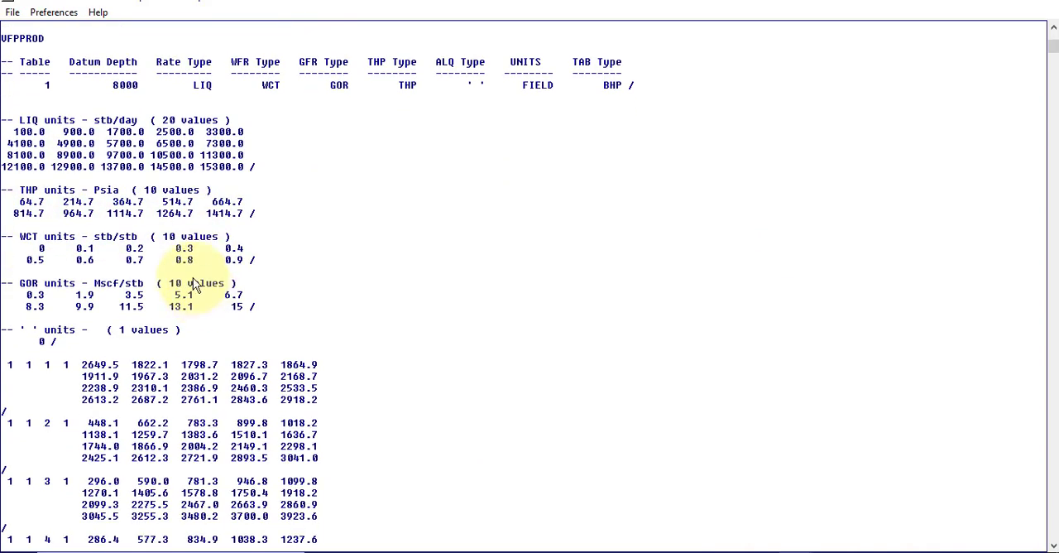
scroll(165, 290, down, 1)
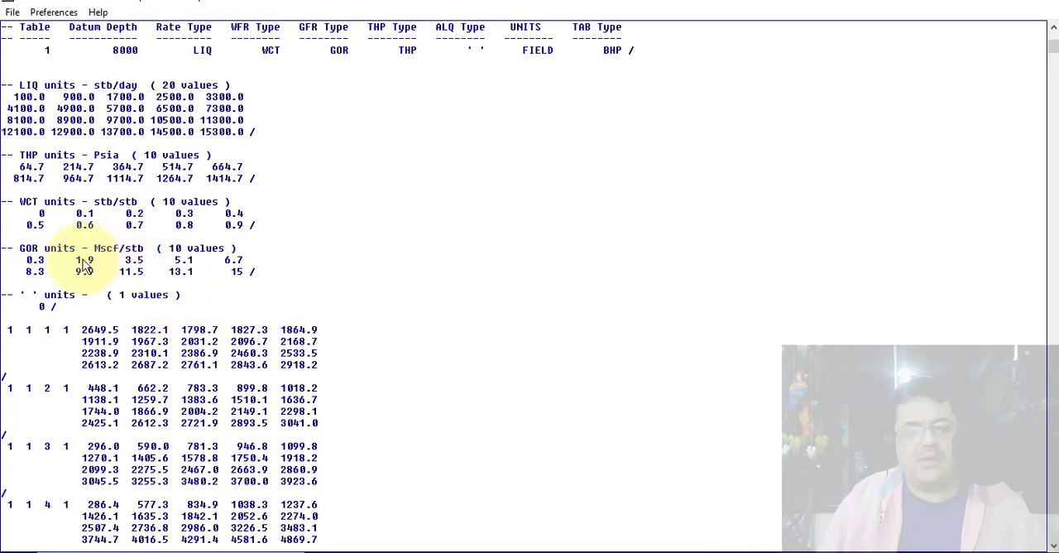
scroll(406, 286, down, 1)
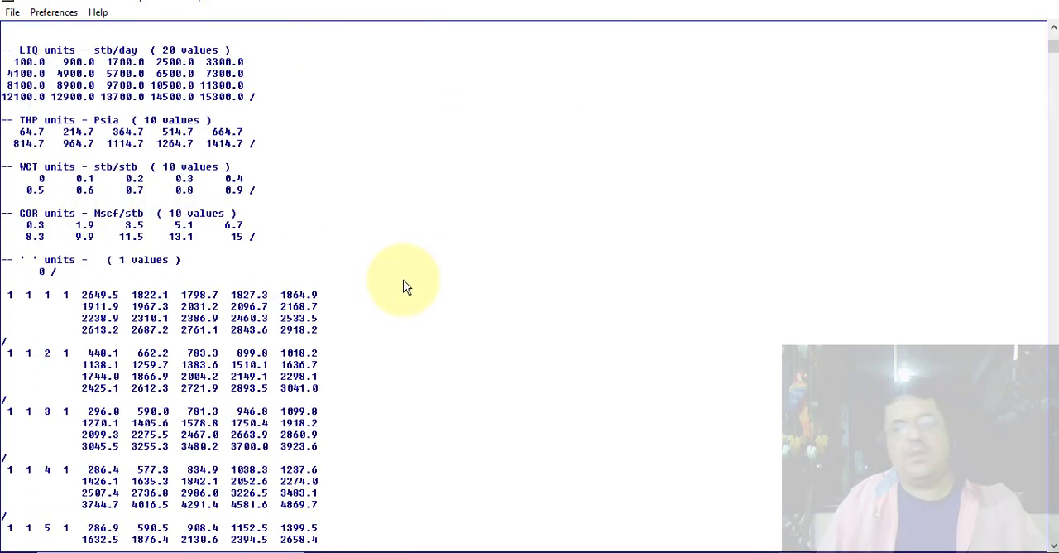
scroll(405, 287, down, 9)
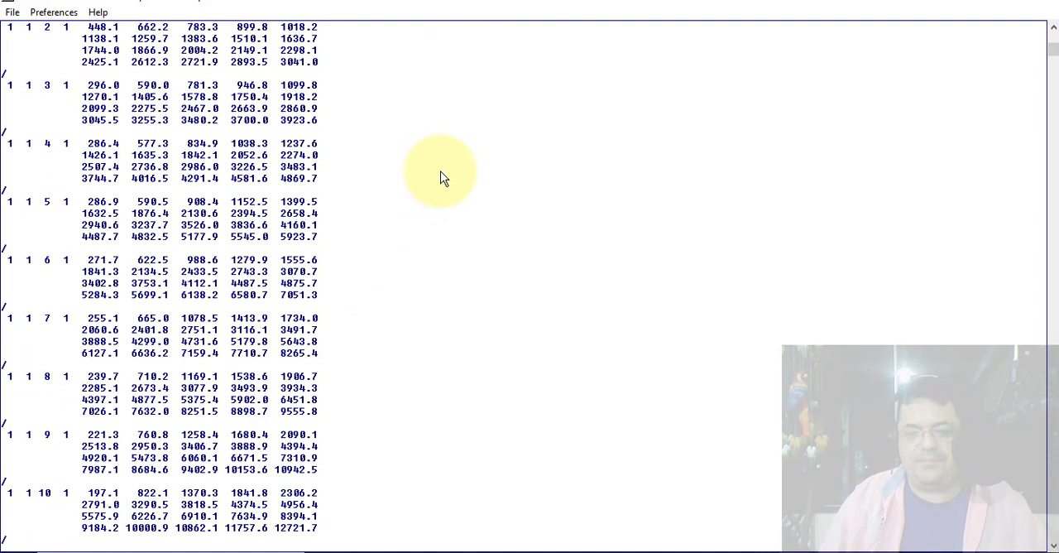
click(1030, 6)
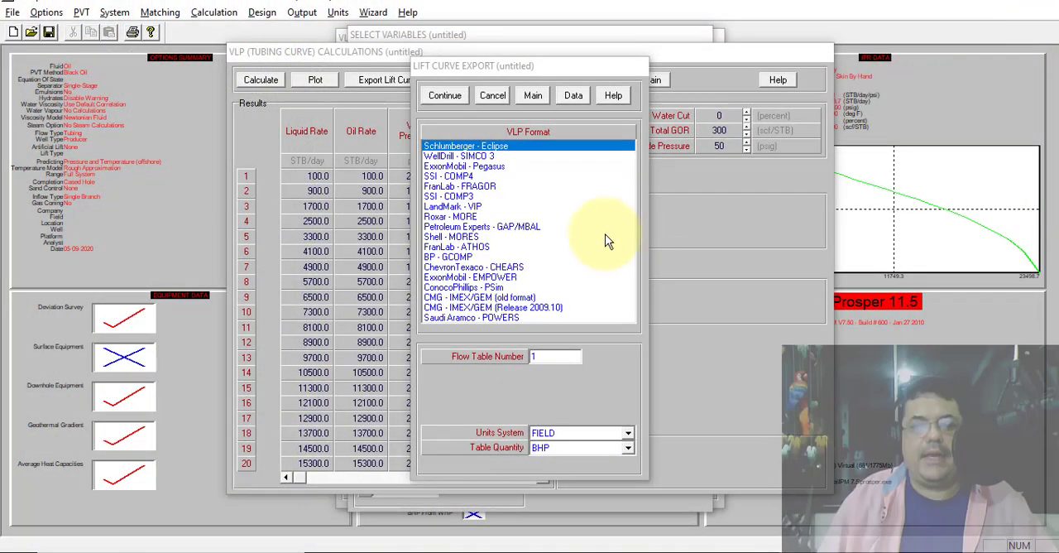